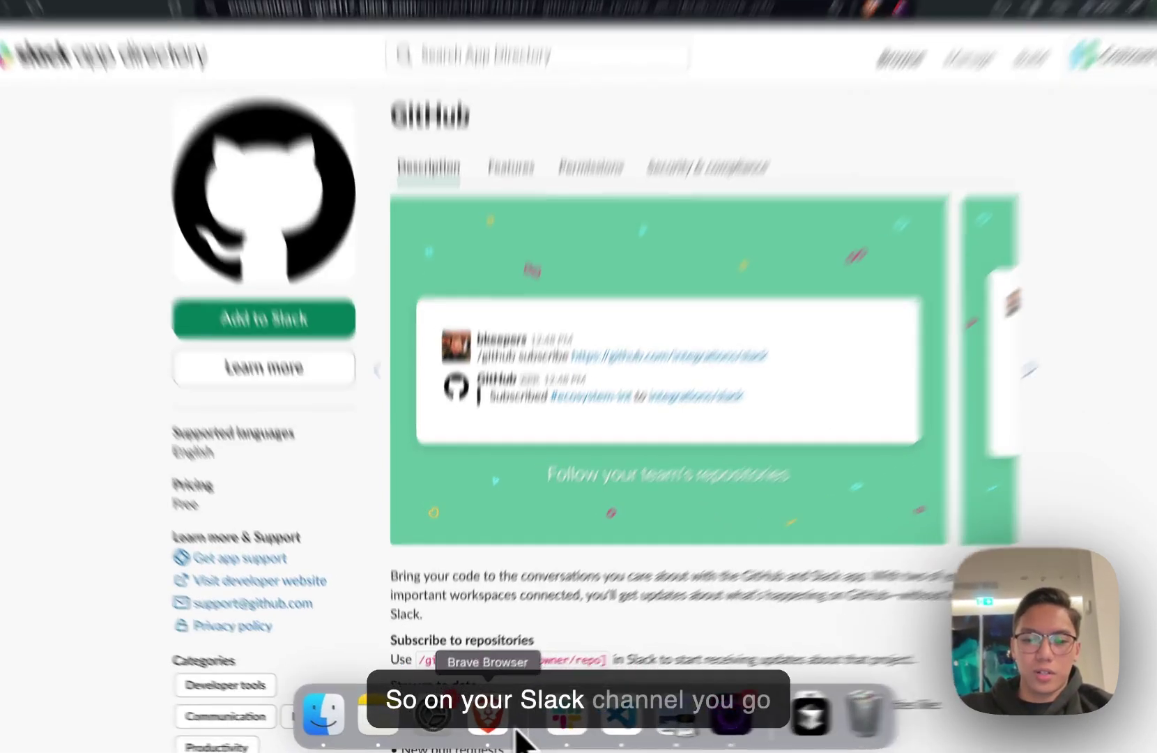
Step: Switch to Slack and search the apps available to add to the workspace for "github"
{"action": "left_click", "coordinate": [674, 704]}
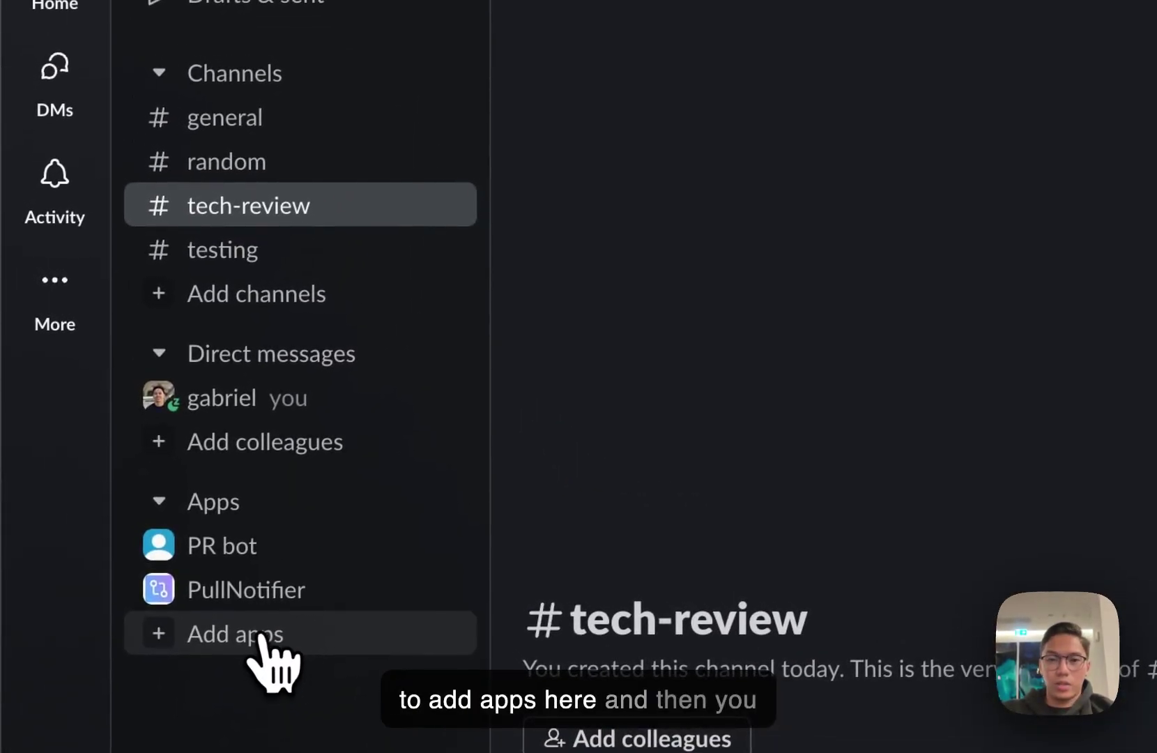
{"action": "left_click", "coordinate": [260, 634]}
{"action": "type", "text": "github"}
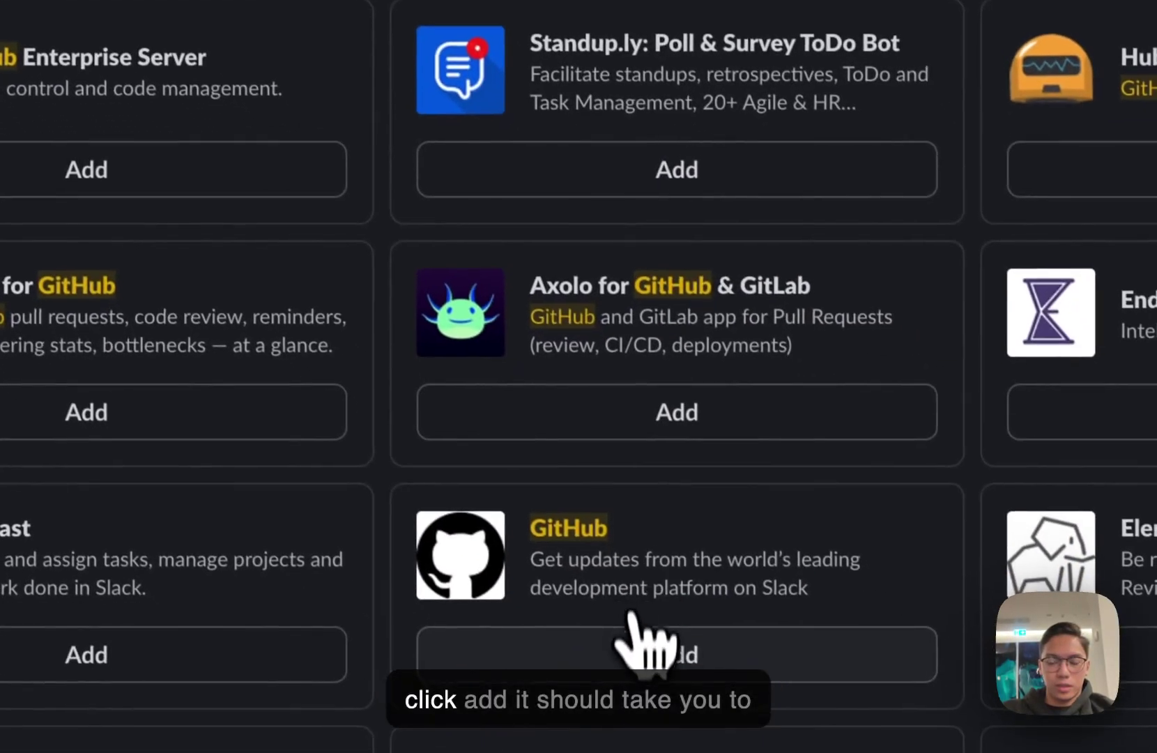
Step: Add the GitHub app from the search results and open it in the Slack desktop app
{"action": "left_click", "coordinate": [628, 648]}
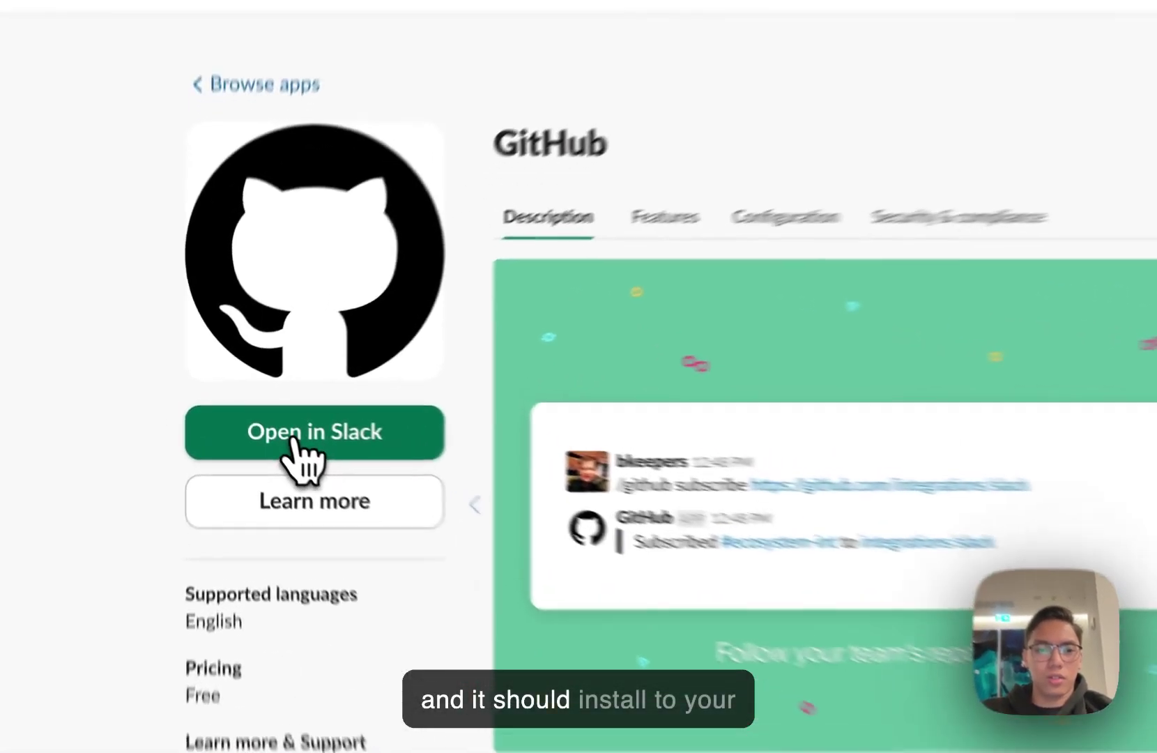
{"action": "left_click", "coordinate": [268, 421]}
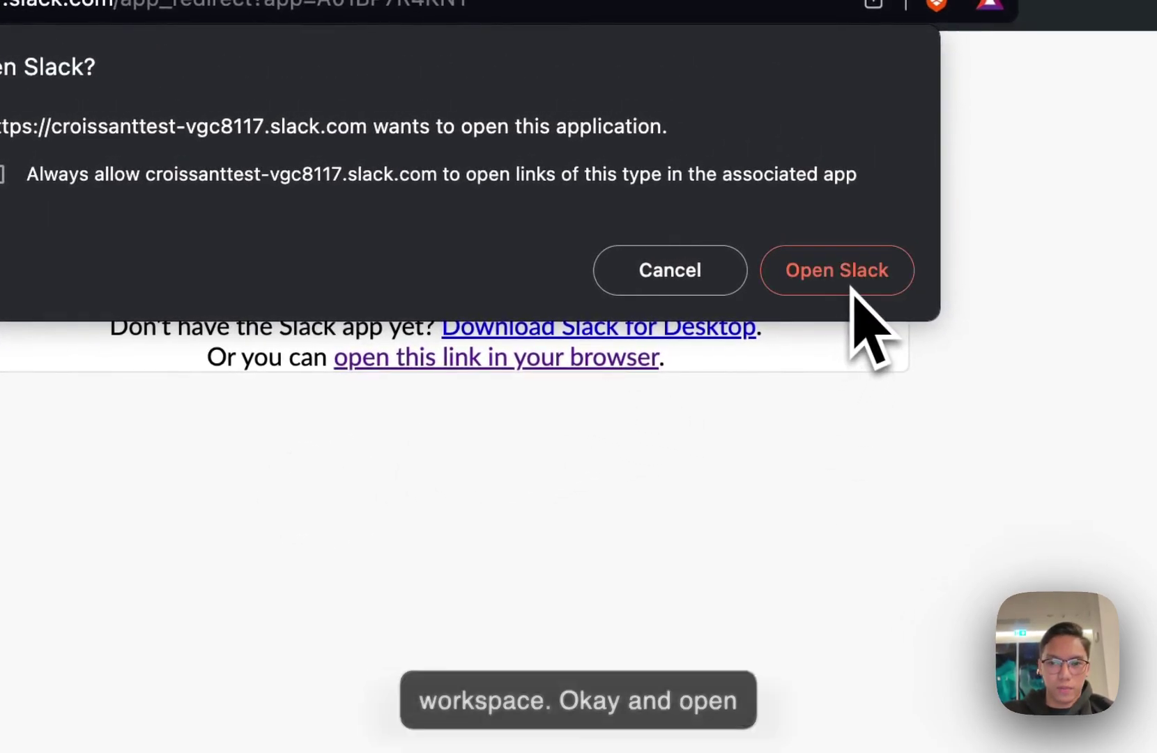
{"action": "left_click", "coordinate": [852, 282]}
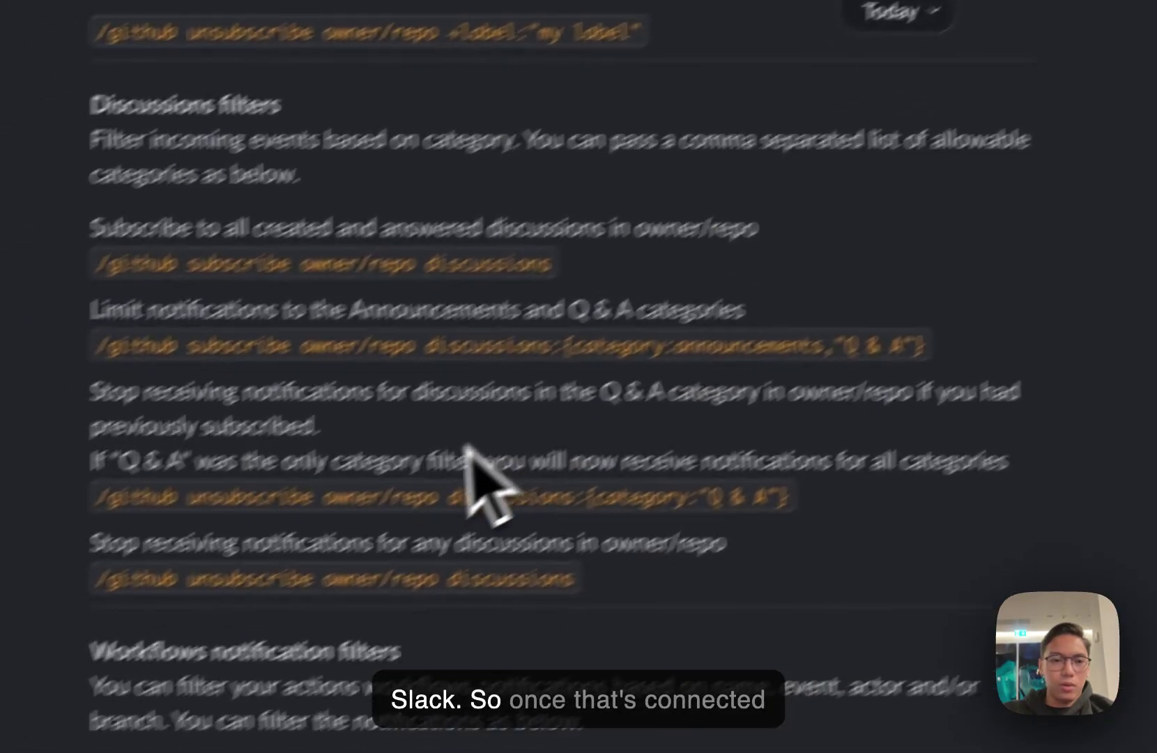
Step: Examine the GitHub app's messages, from the account connection prompt down to the subscription and filter commands
{"action": "scroll", "coordinate": [502, 460], "scroll_direction": "up", "scroll_amount": 10}
{"action": "scroll", "coordinate": [558, 432], "scroll_direction": "down", "scroll_amount": 4}
{"action": "scroll", "coordinate": [530, 412], "scroll_direction": "up", "scroll_amount": 15}
{"action": "scroll", "coordinate": [521, 407], "scroll_direction": "up", "scroll_amount": 5}
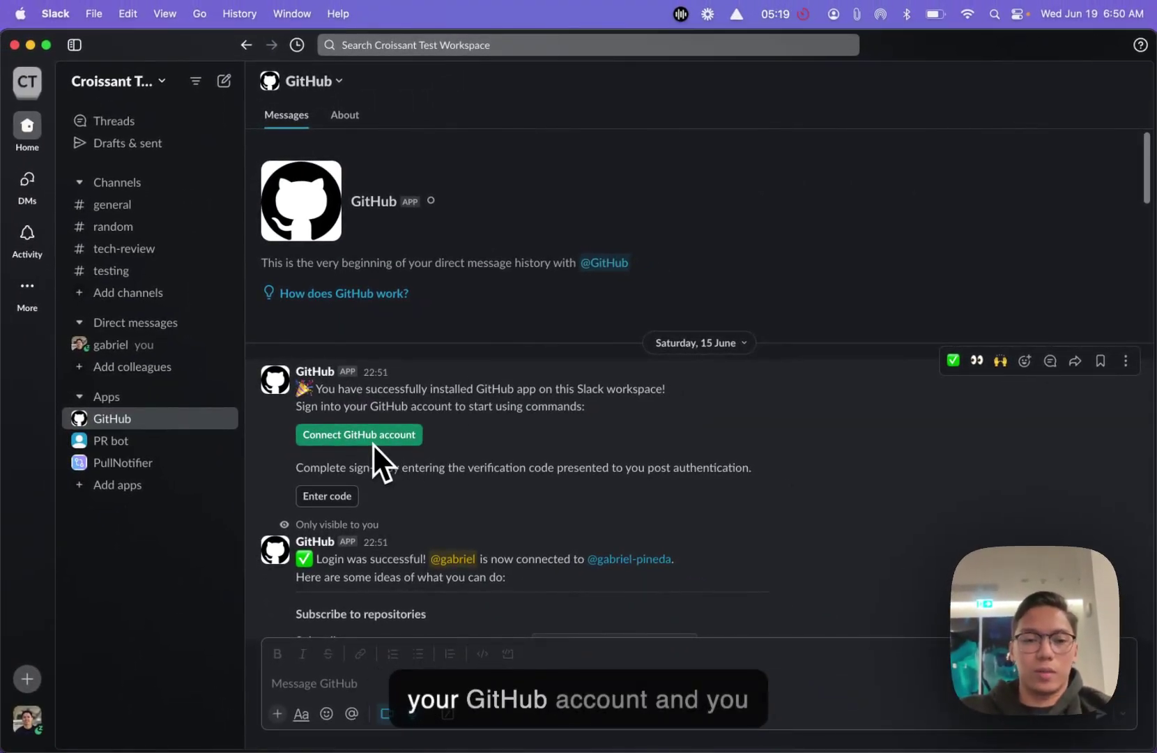
{"action": "scroll", "coordinate": [418, 488], "scroll_direction": "down", "scroll_amount": 1}
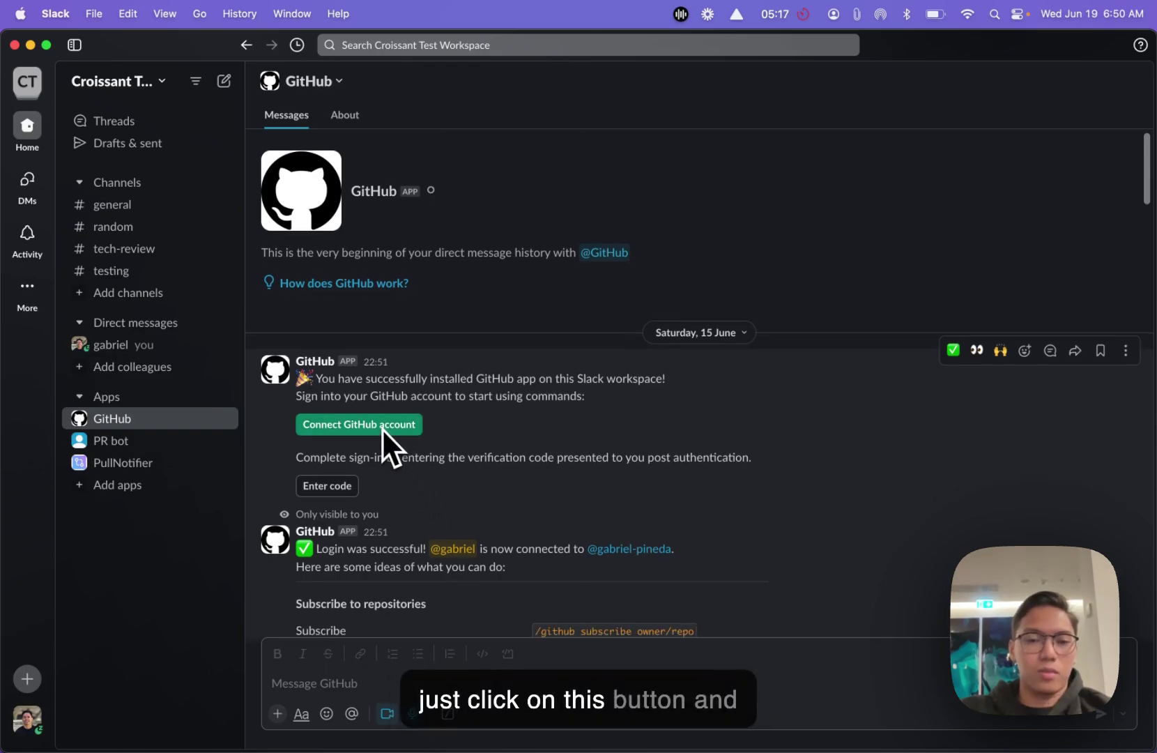
{"action": "scroll", "coordinate": [470, 503], "scroll_direction": "down", "scroll_amount": 15}
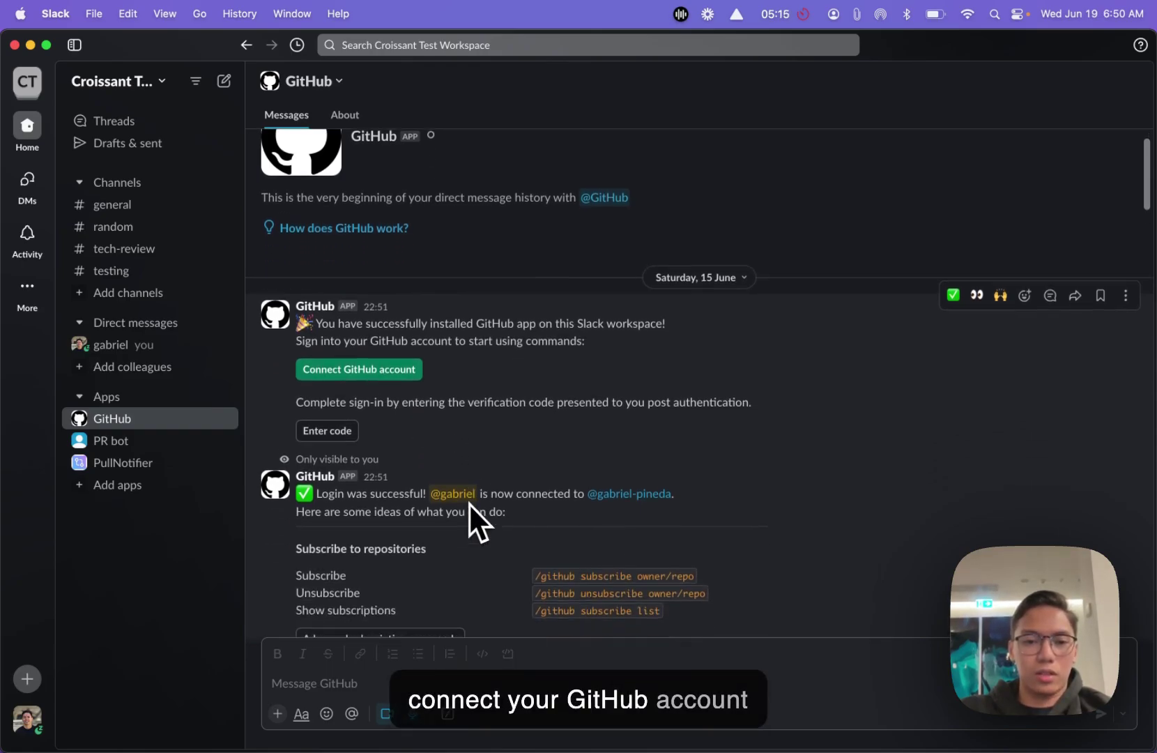
{"action": "scroll", "coordinate": [469, 503], "scroll_direction": "down", "scroll_amount": 20}
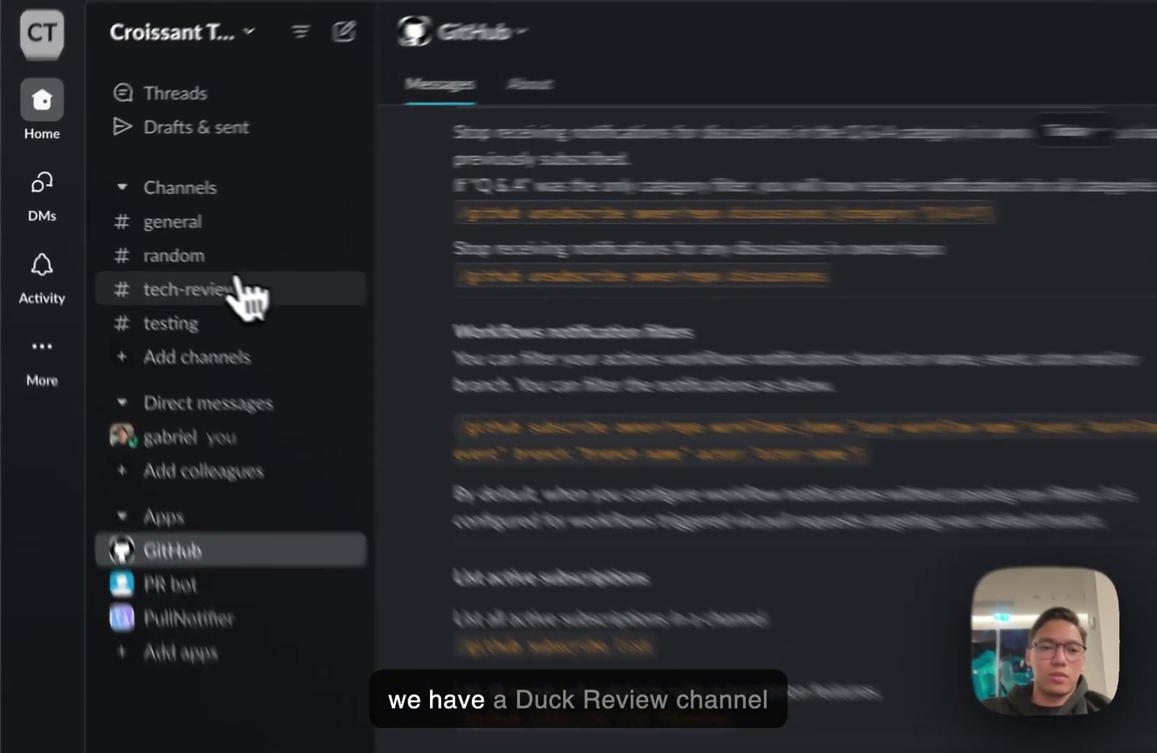
Step: Open the tech-review channel and highlight the subscribe command in the reference screenshot on configuring subscriptions
{"action": "left_click", "coordinate": [150, 248]}
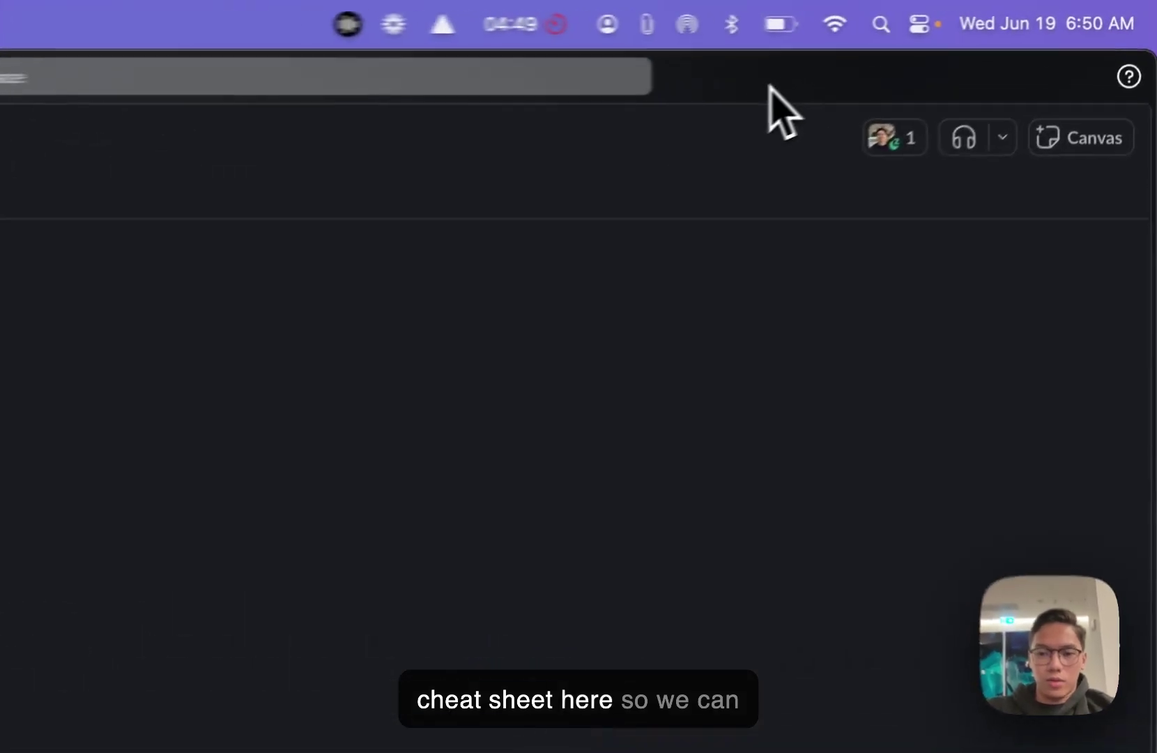
{"action": "key", "text": "ctrl+Right"}
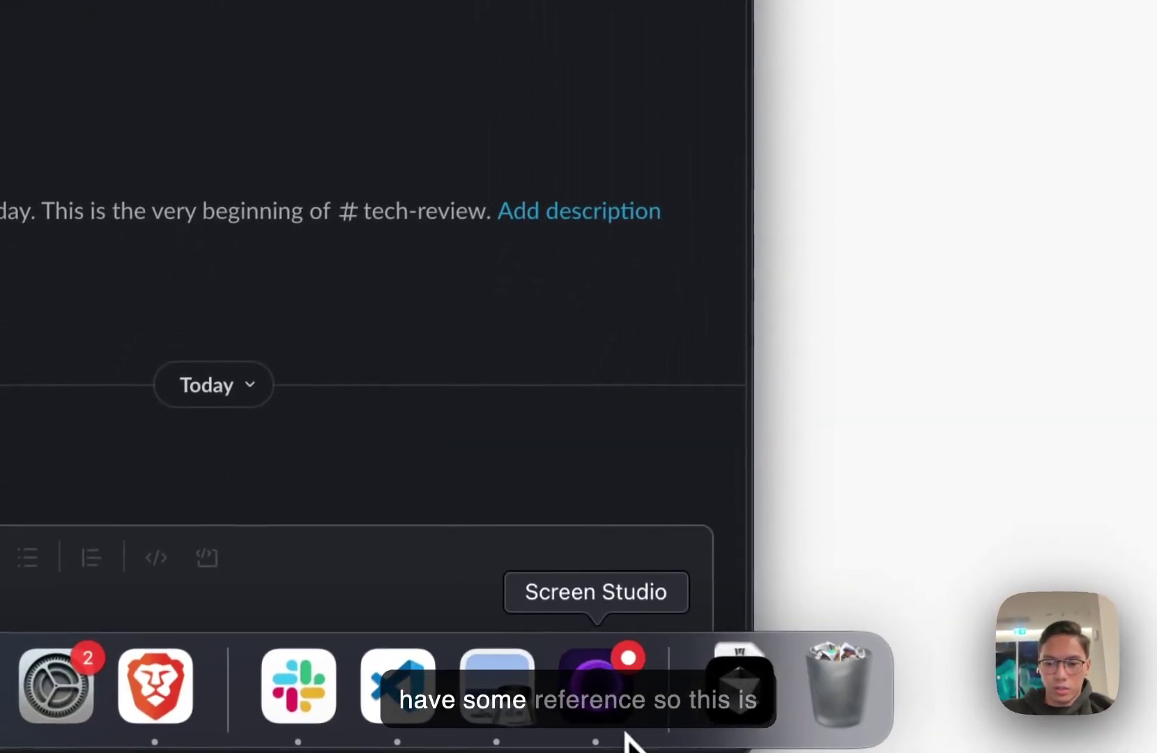
{"action": "left_click", "coordinate": [519, 732]}
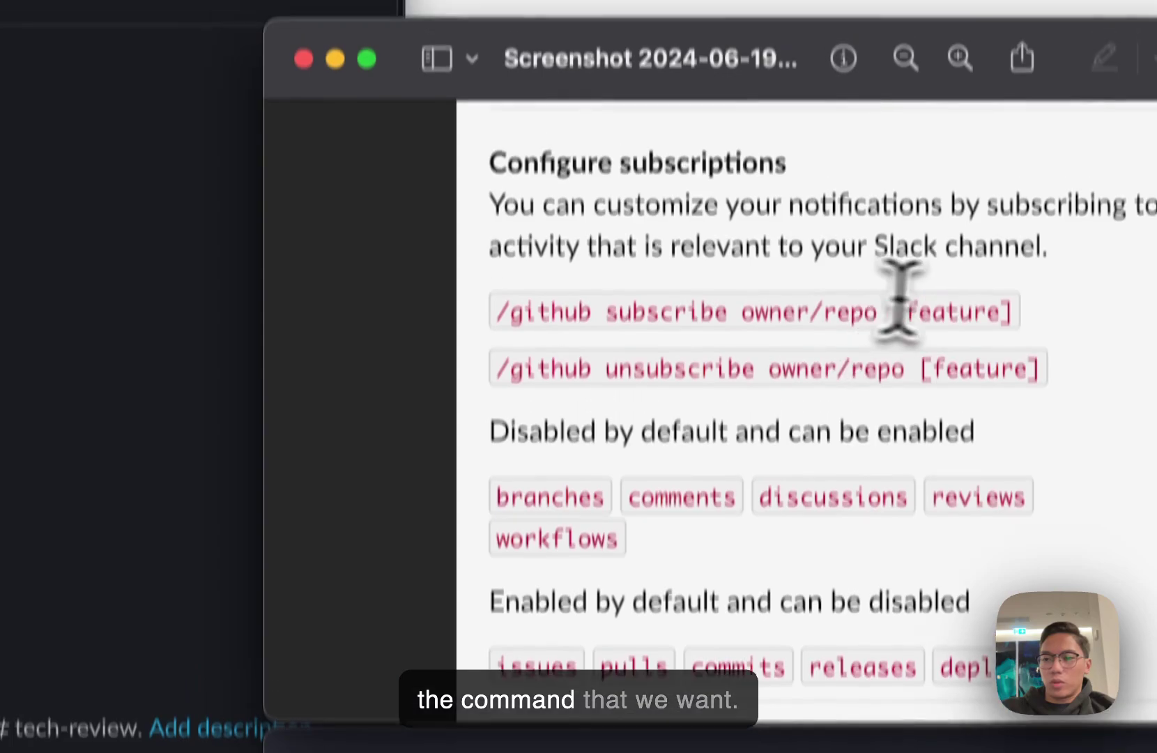
{"action": "left_click_drag", "start_coordinate": [1012, 247], "coordinate": [497, 247]}
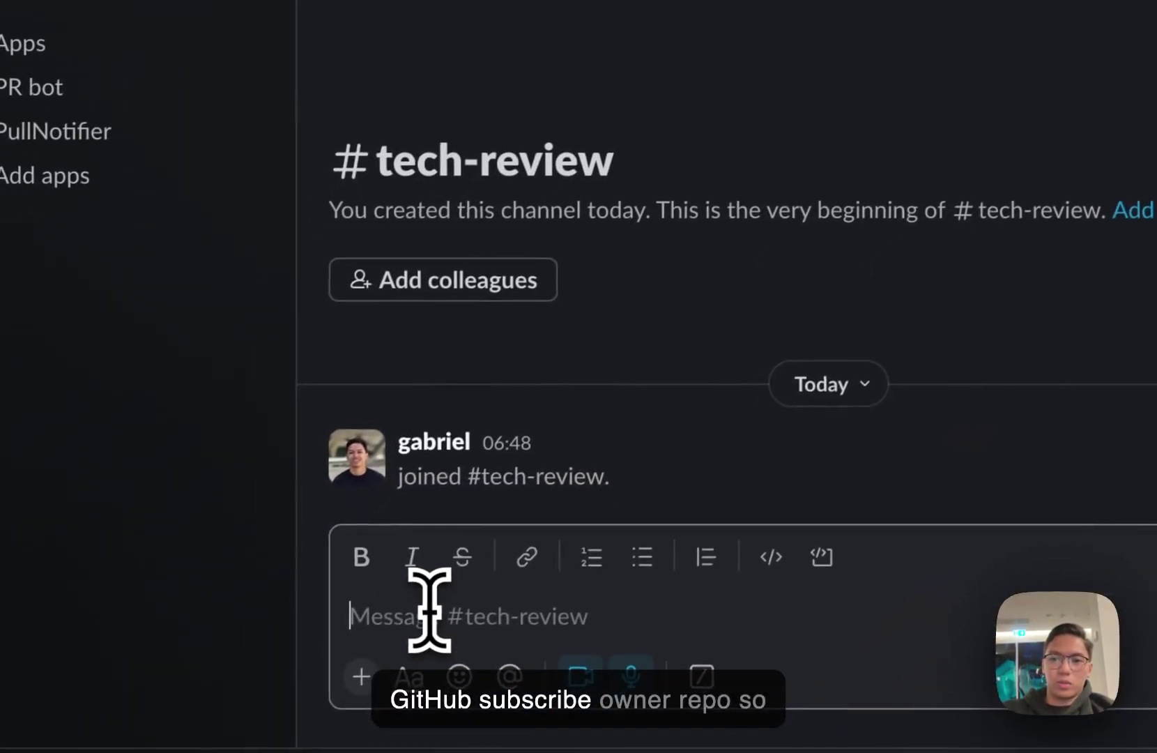
Step: Draft the command "/github subscribe manta-tech/test" as a message in the tech-review channel
{"action": "type", "text": "/"}
{"action": "type", "text": "github subscr"}
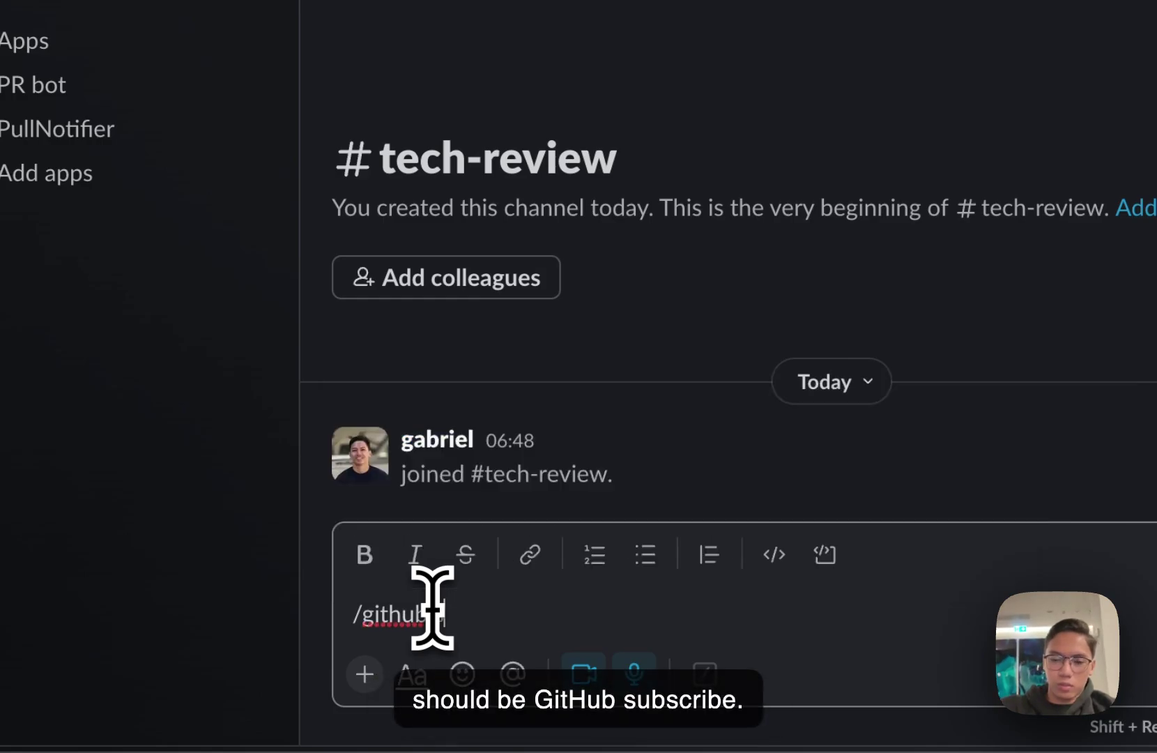
{"action": "type", "text": "ibe manta-te"}
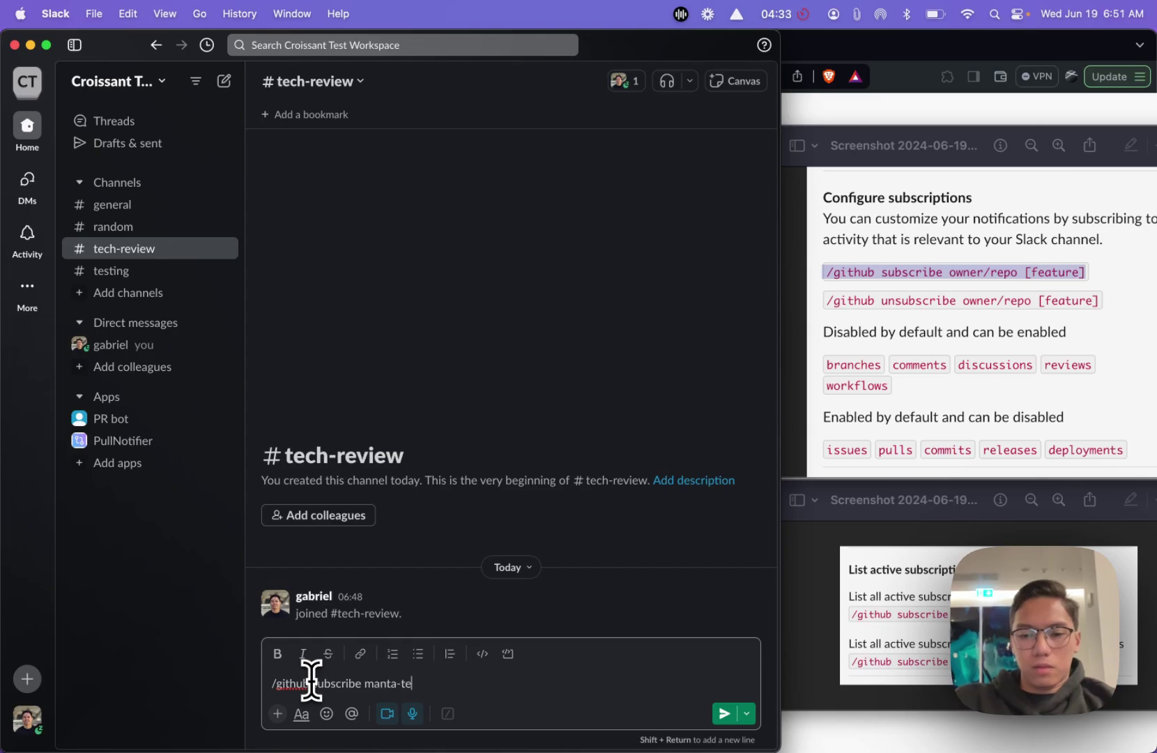
{"action": "type", "text": "ch/repo"}
{"action": "key", "text": "BackSpace"}
{"action": "key", "text": "BackSpace"}
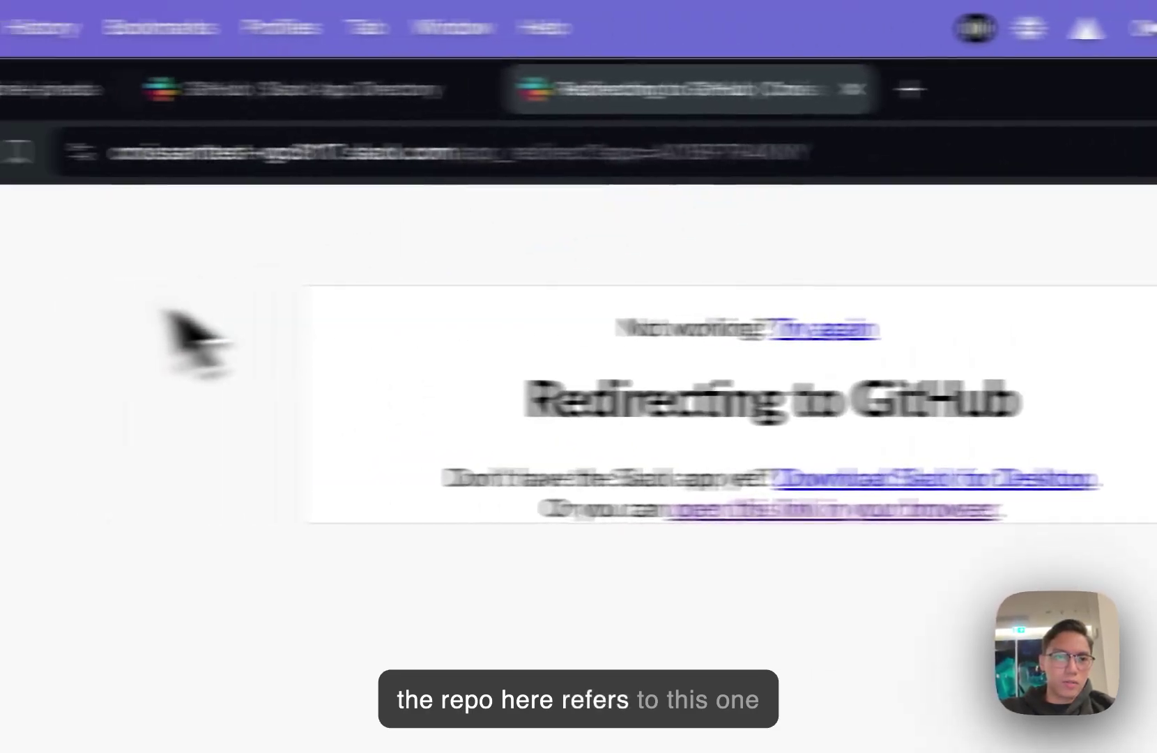
Step: Switch to Brave and check the organization and repository names on the manta-tech/test GitHub page
{"action": "left_click", "coordinate": [394, 106]}
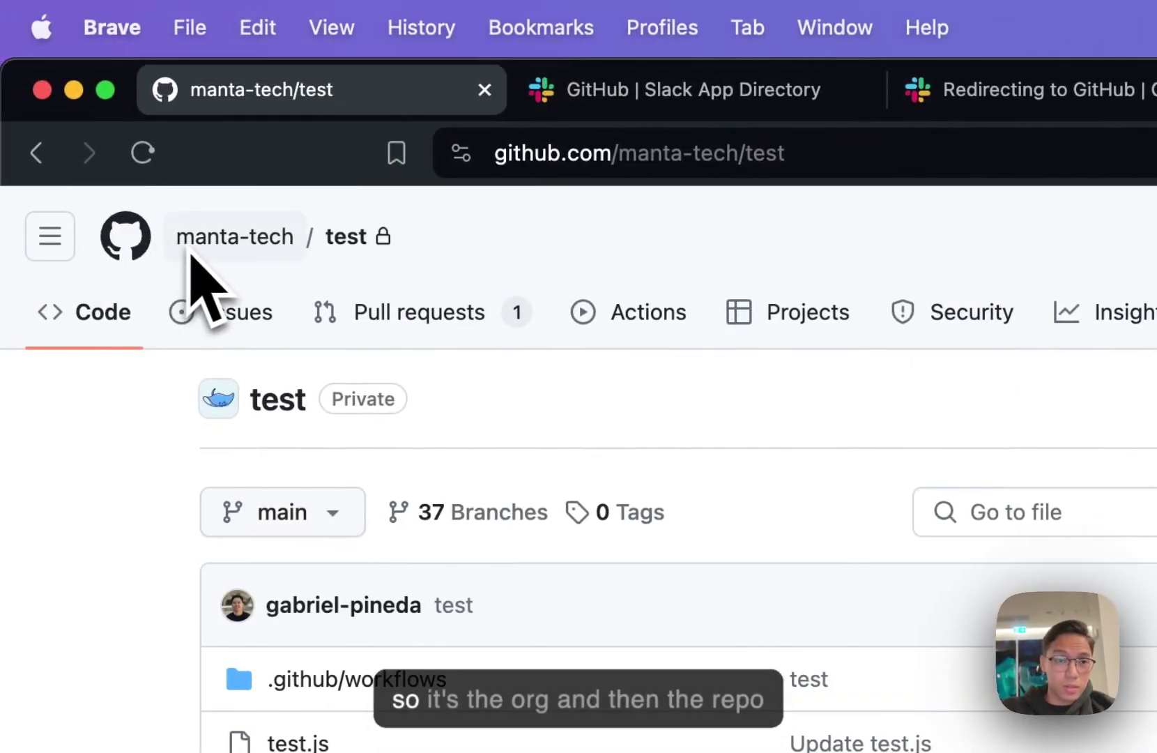
{"action": "mouse_move", "coordinate": [156, 255]}
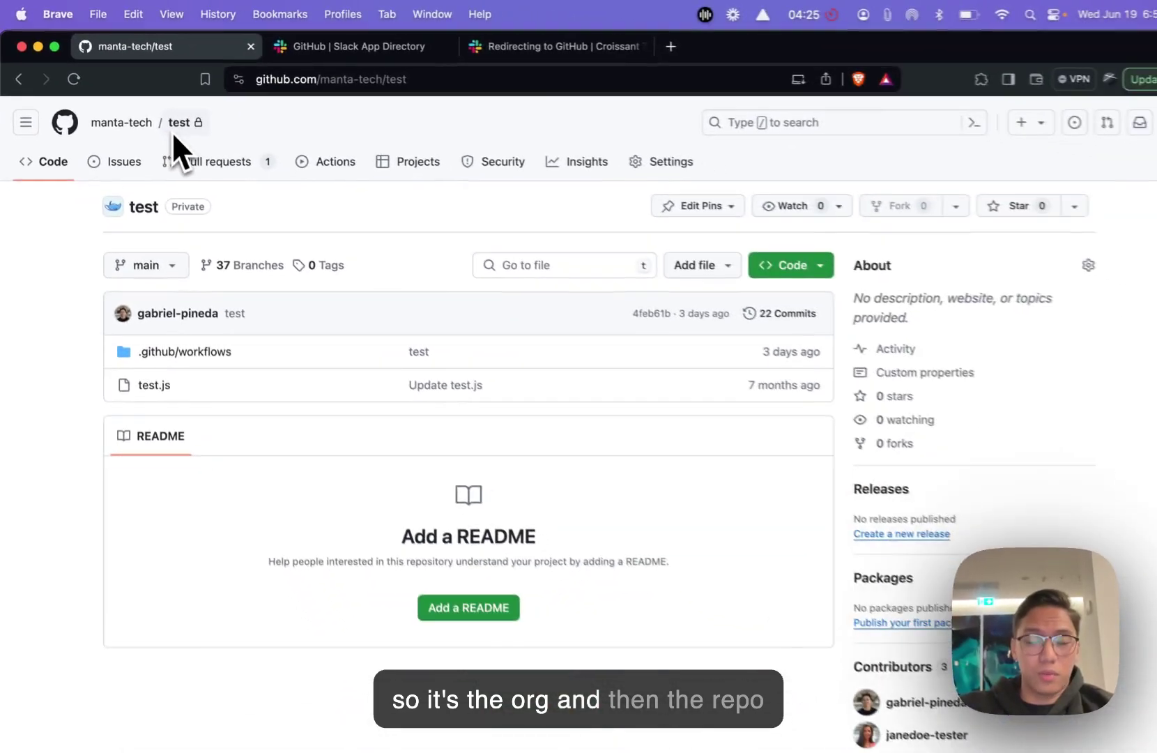
{"action": "mouse_move", "coordinate": [628, 746]}
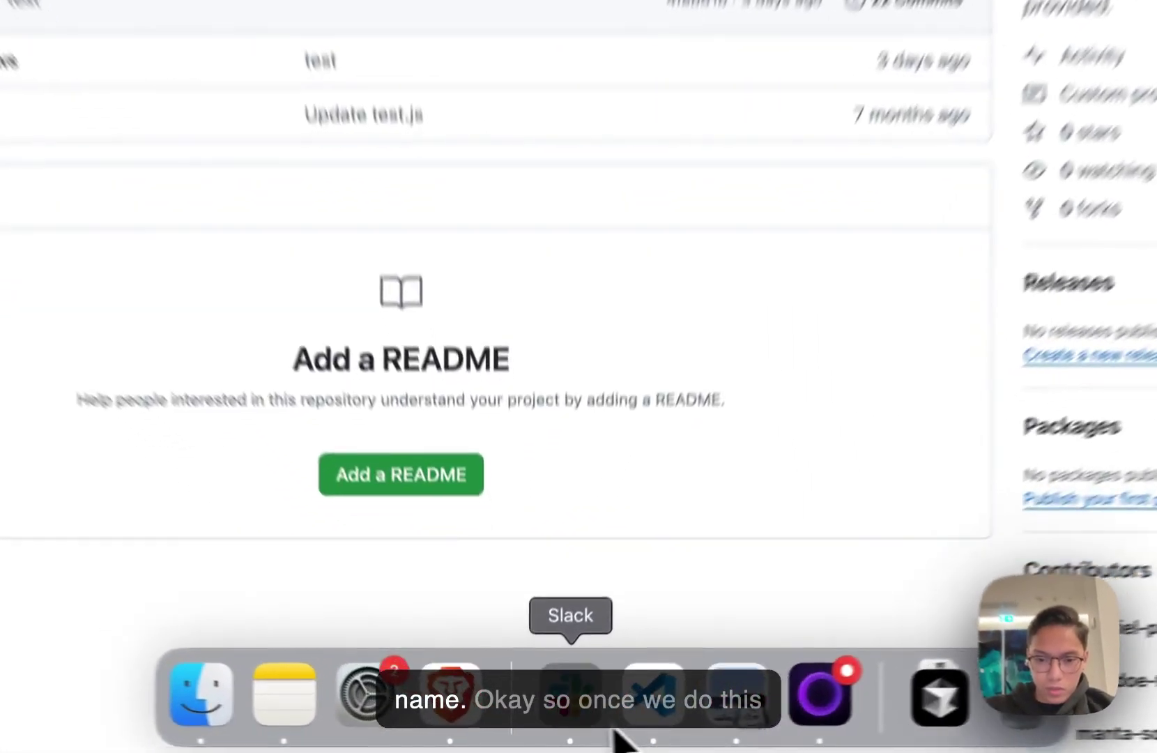
Step: Return to Slack, send the drafted subscribe command in tech-review, and examine the notification types in the GitHub reply
{"action": "left_click", "coordinate": [552, 718]}
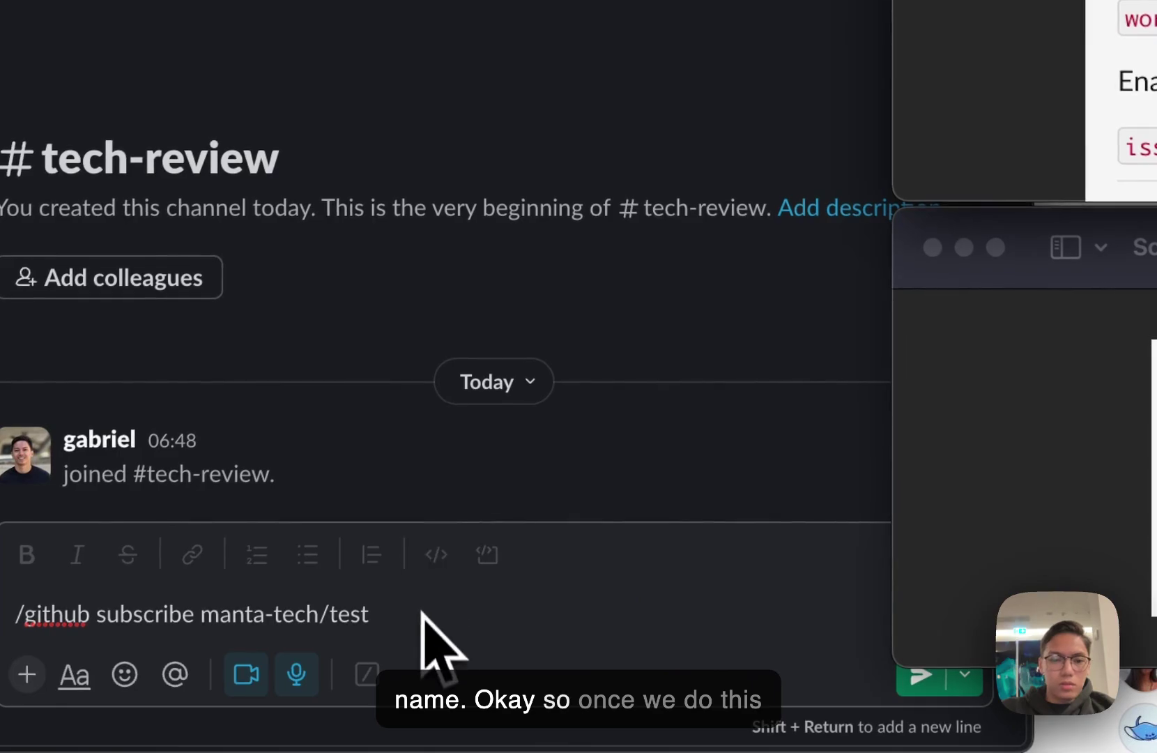
{"action": "left_click", "coordinate": [419, 617]}
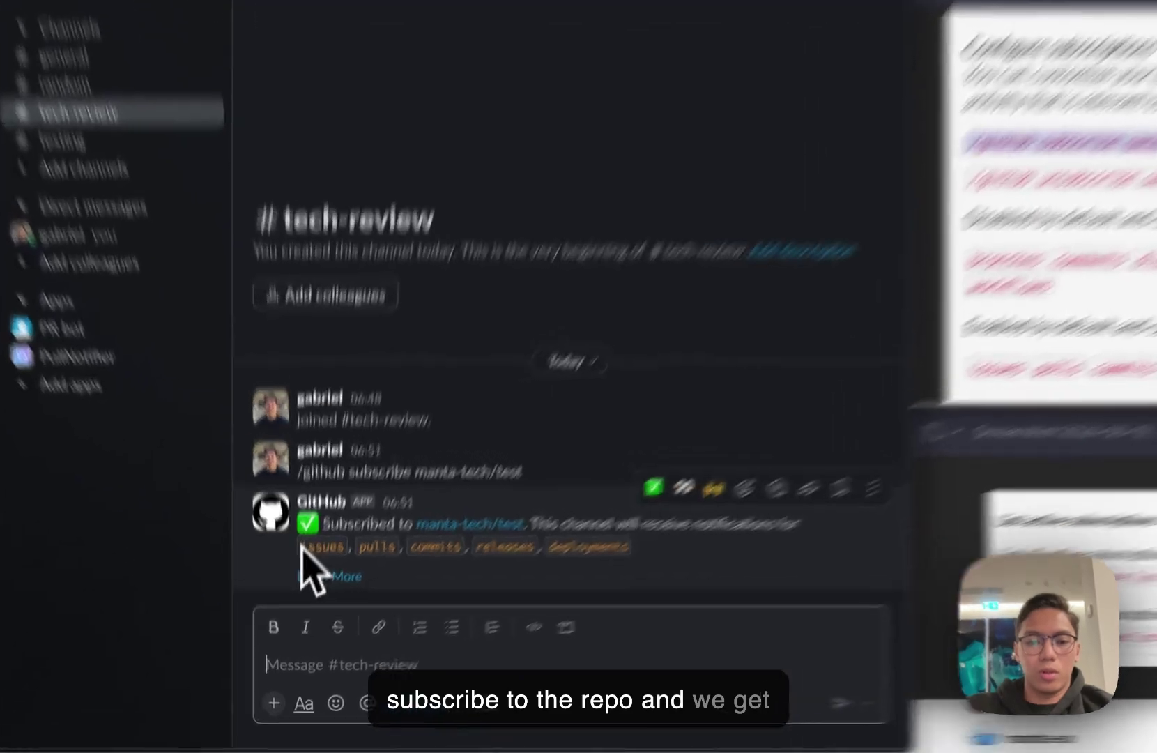
{"action": "left_click_drag", "start_coordinate": [300, 589], "coordinate": [334, 593]}
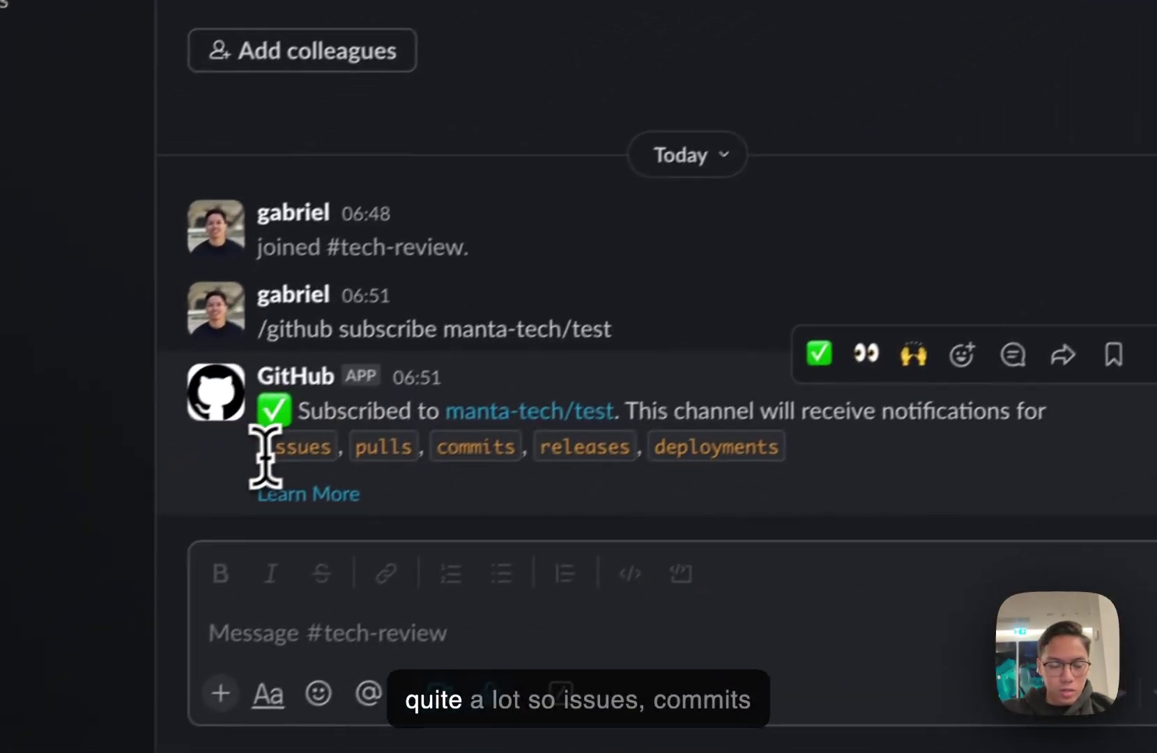
{"action": "left_click_drag", "start_coordinate": [513, 439], "coordinate": [316, 427]}
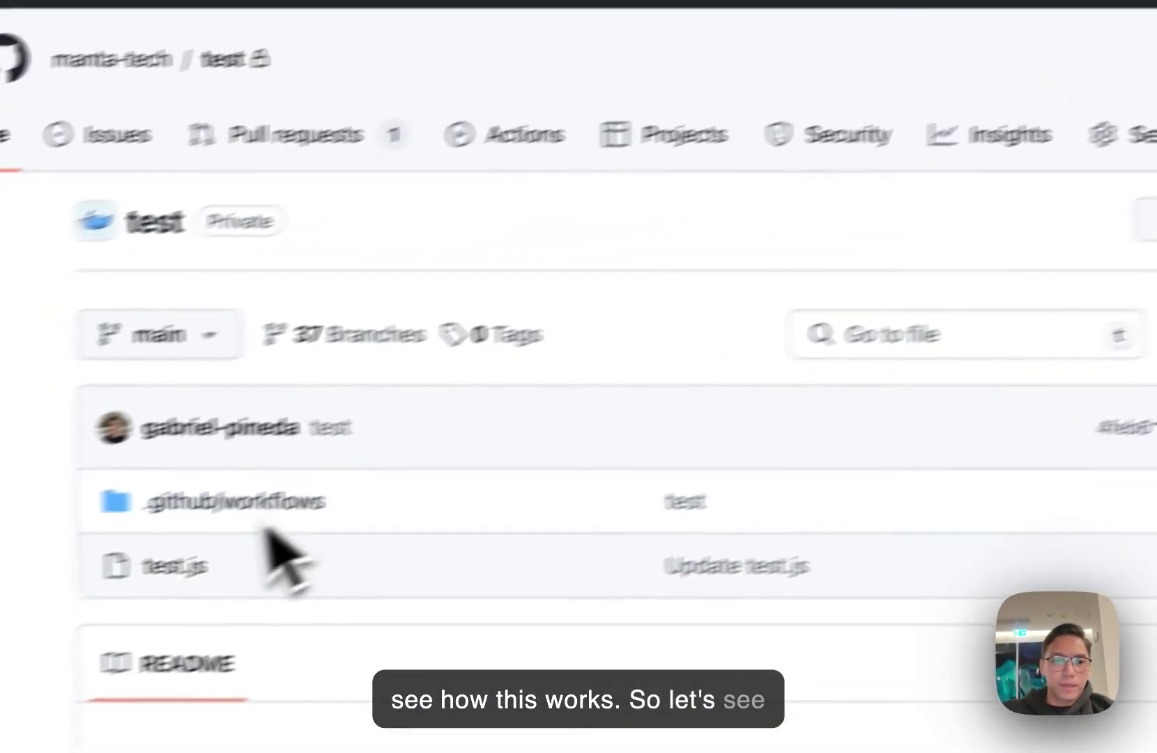
Step: Edit test.js in the manta-tech/test repository on GitHub, commit it to a new branch, and create a pull request
{"action": "left_click", "coordinate": [308, 531]}
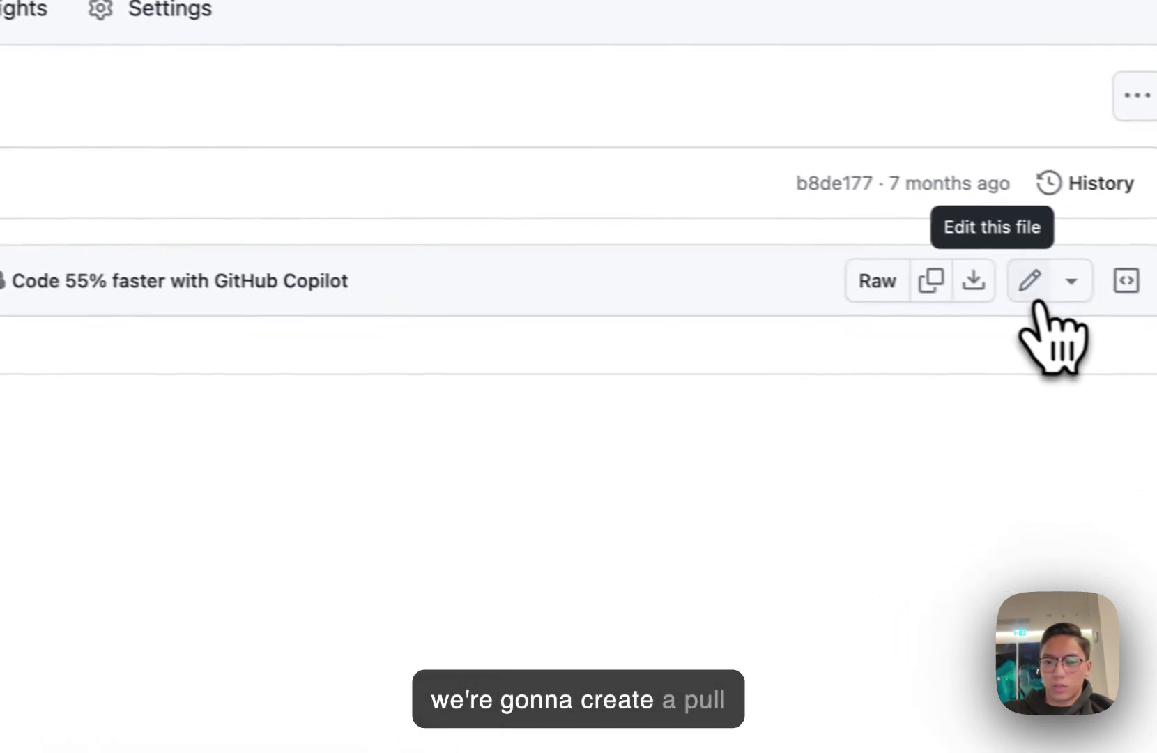
{"action": "left_click", "coordinate": [1035, 296]}
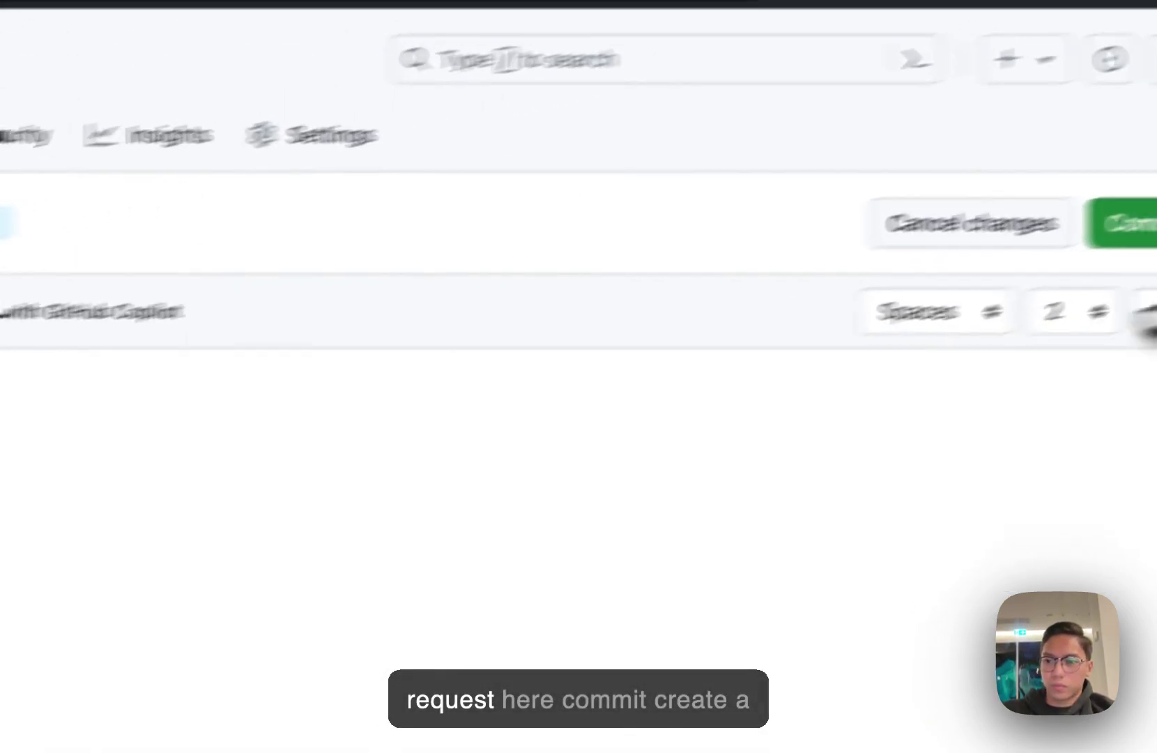
{"action": "left_click", "coordinate": [1123, 223]}
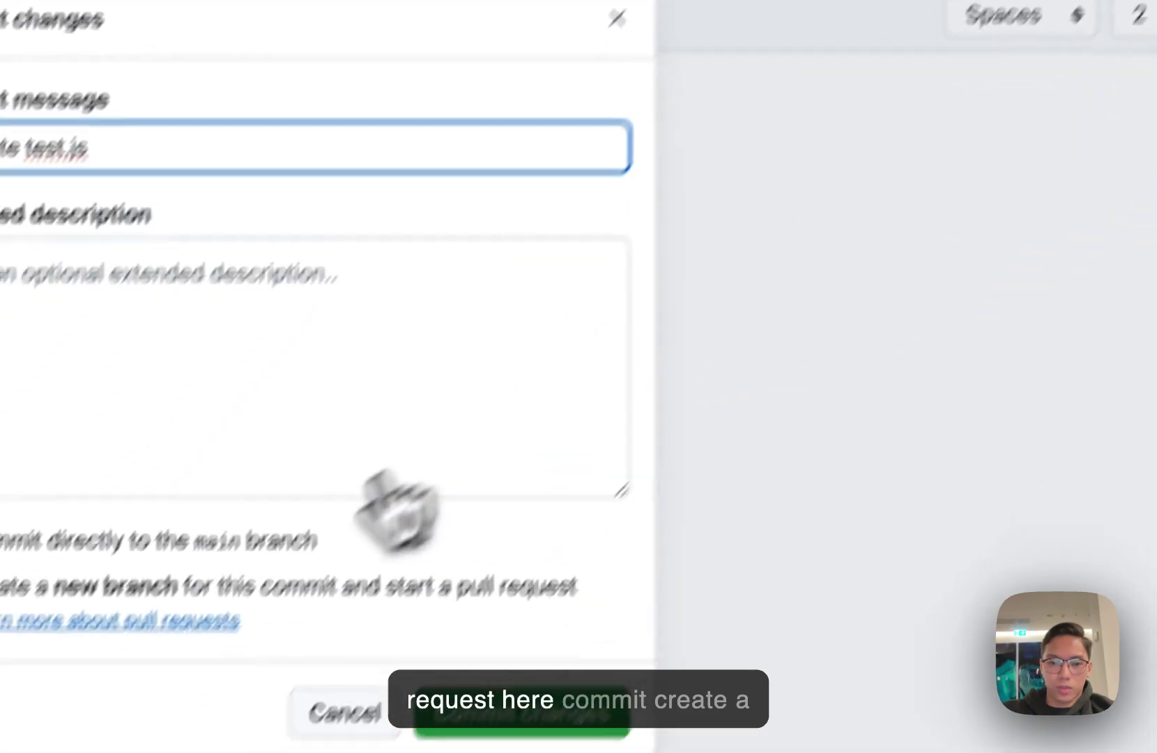
{"action": "left_click", "coordinate": [390, 474]}
{"action": "left_click", "coordinate": [729, 644]}
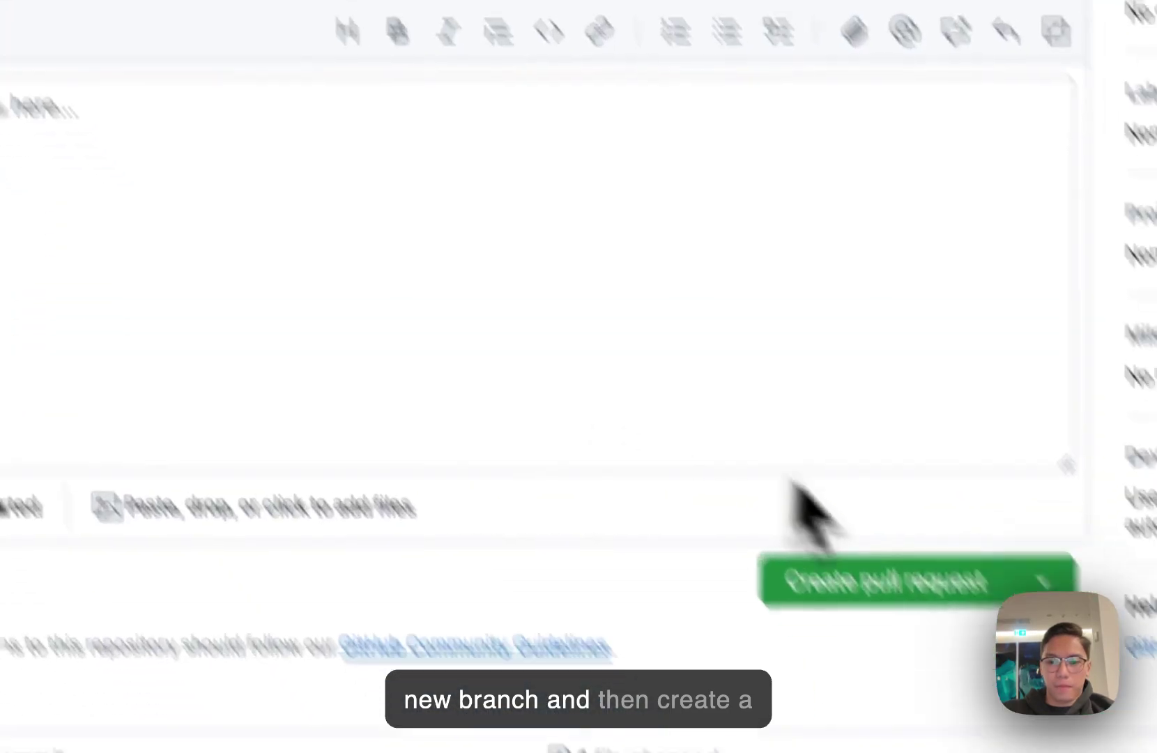
{"action": "left_click", "coordinate": [892, 582]}
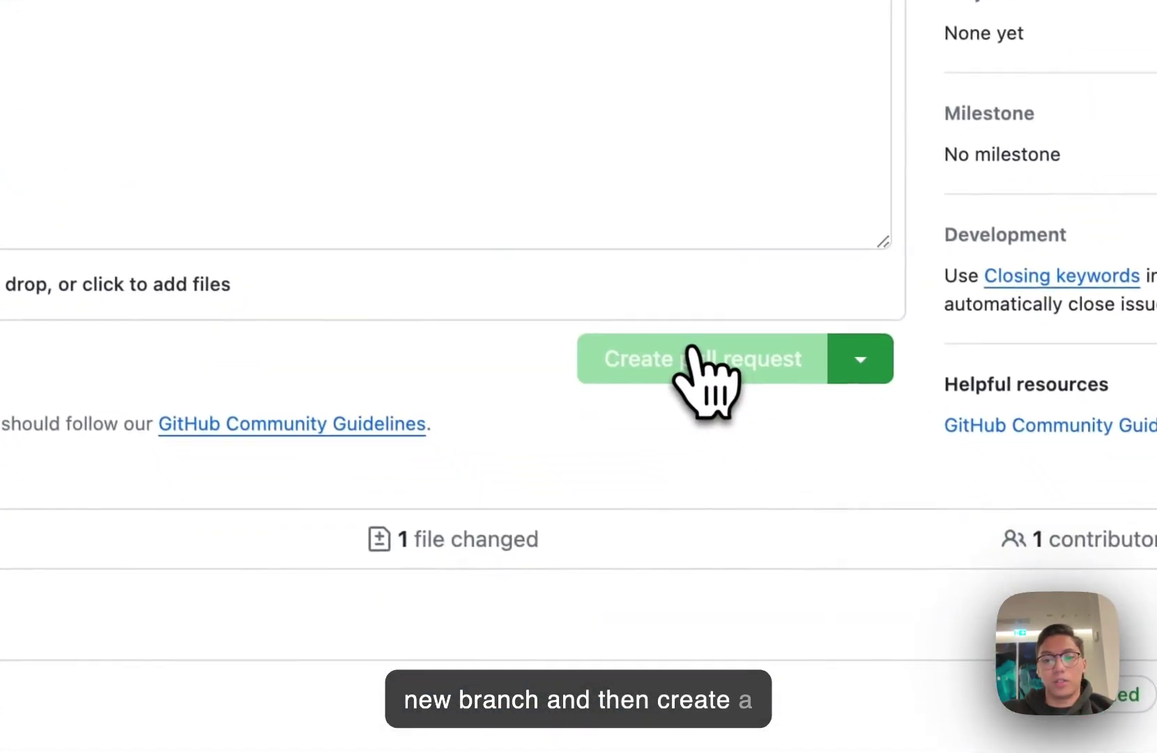
Step: Switch to Slack and check the tech-review channel for the pull request notification
{"action": "mouse_move", "coordinate": [568, 725]}
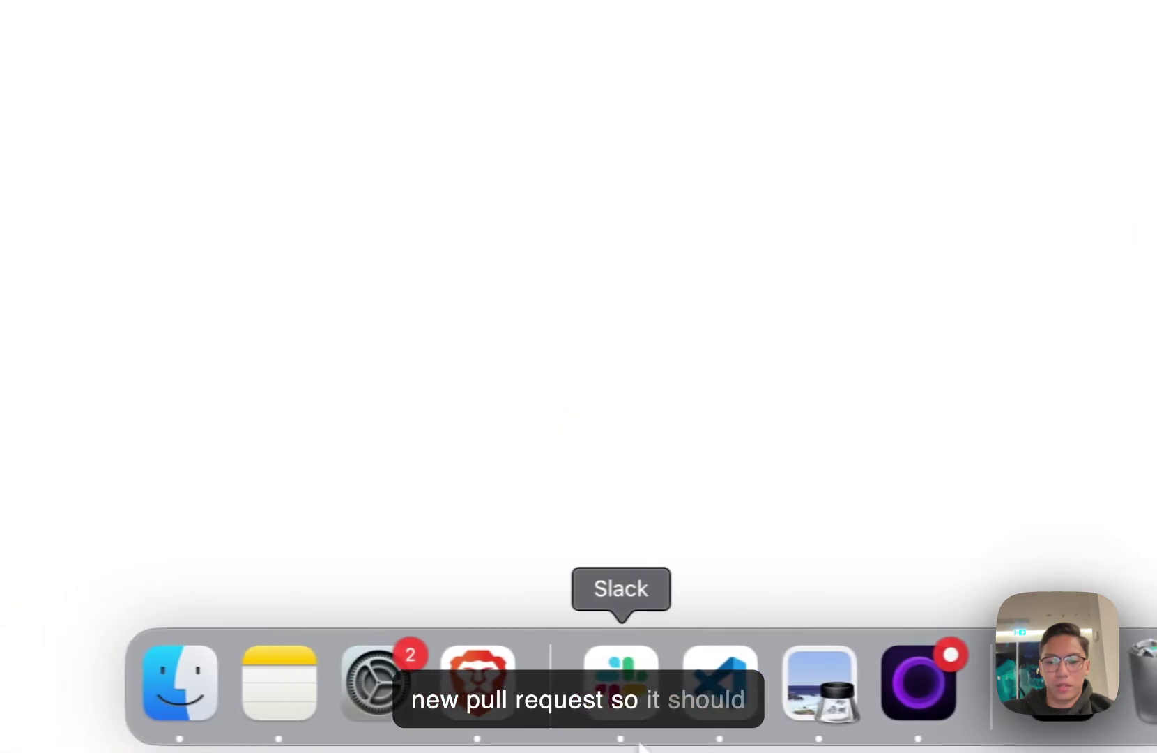
{"action": "left_click", "coordinate": [646, 719]}
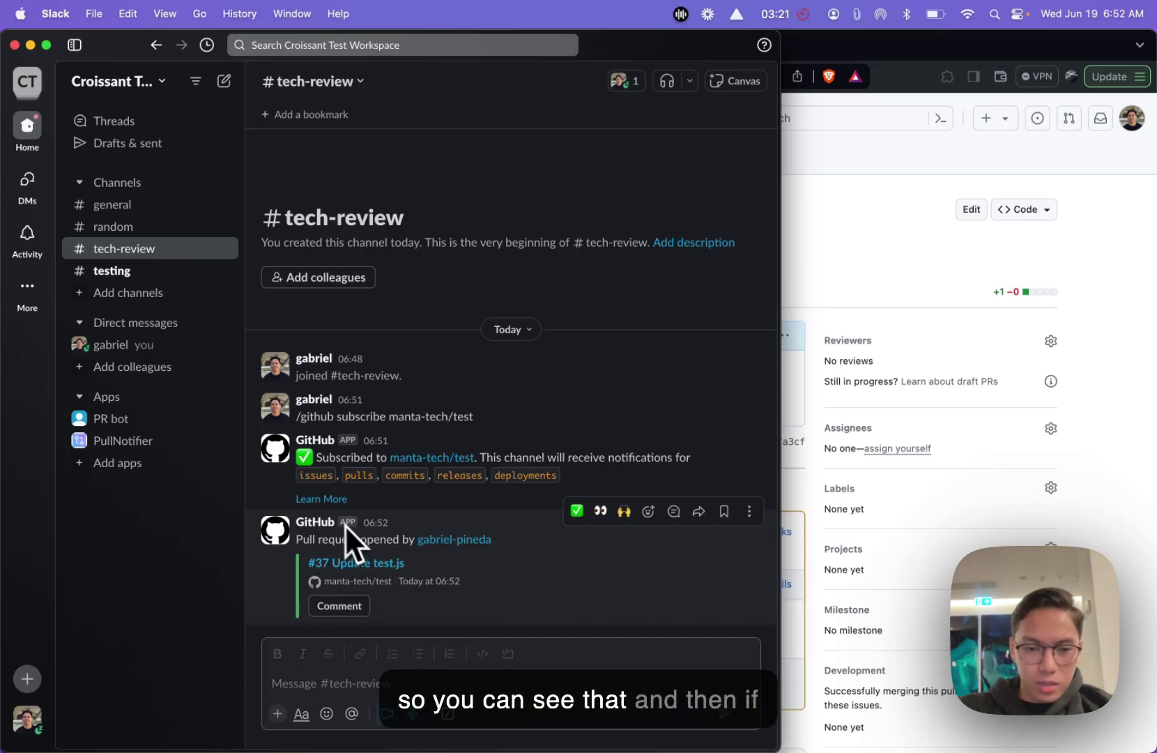
Step: Return to the "Update test.js" pull request in Brave and post a comment on it
{"action": "left_click", "coordinate": [814, 481]}
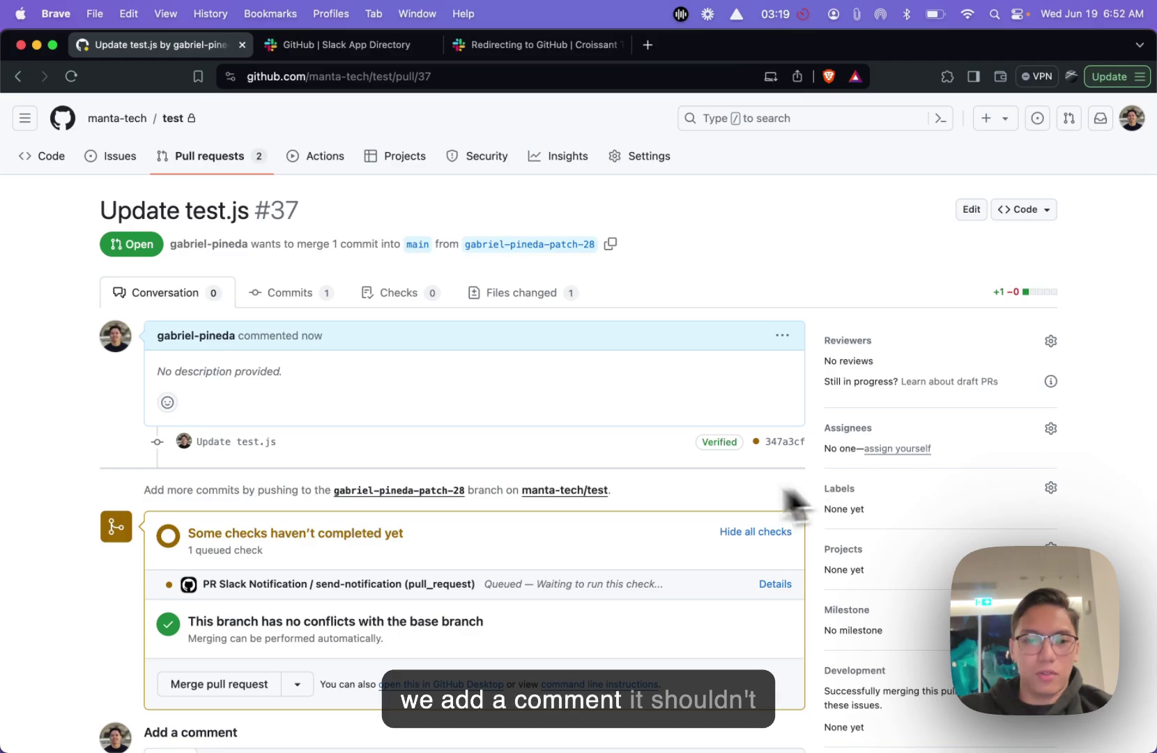
{"action": "scroll", "coordinate": [796, 452], "scroll_direction": "down", "scroll_amount": 5}
{"action": "left_click", "coordinate": [425, 495]}
{"action": "left_click", "coordinate": [764, 589]}
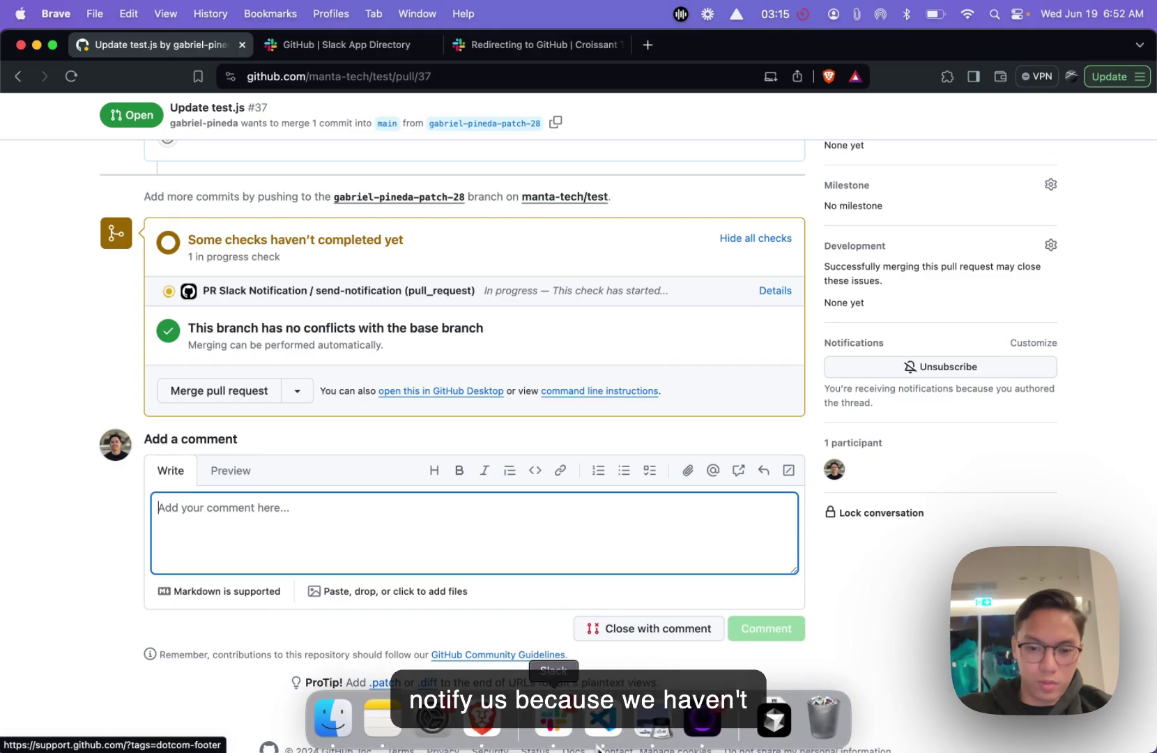
Step: Switch to Slack and send "/github subscribe manta-tech/test comments" in tech-review, reusing the earlier subscribe command
{"action": "left_click", "coordinate": [573, 739]}
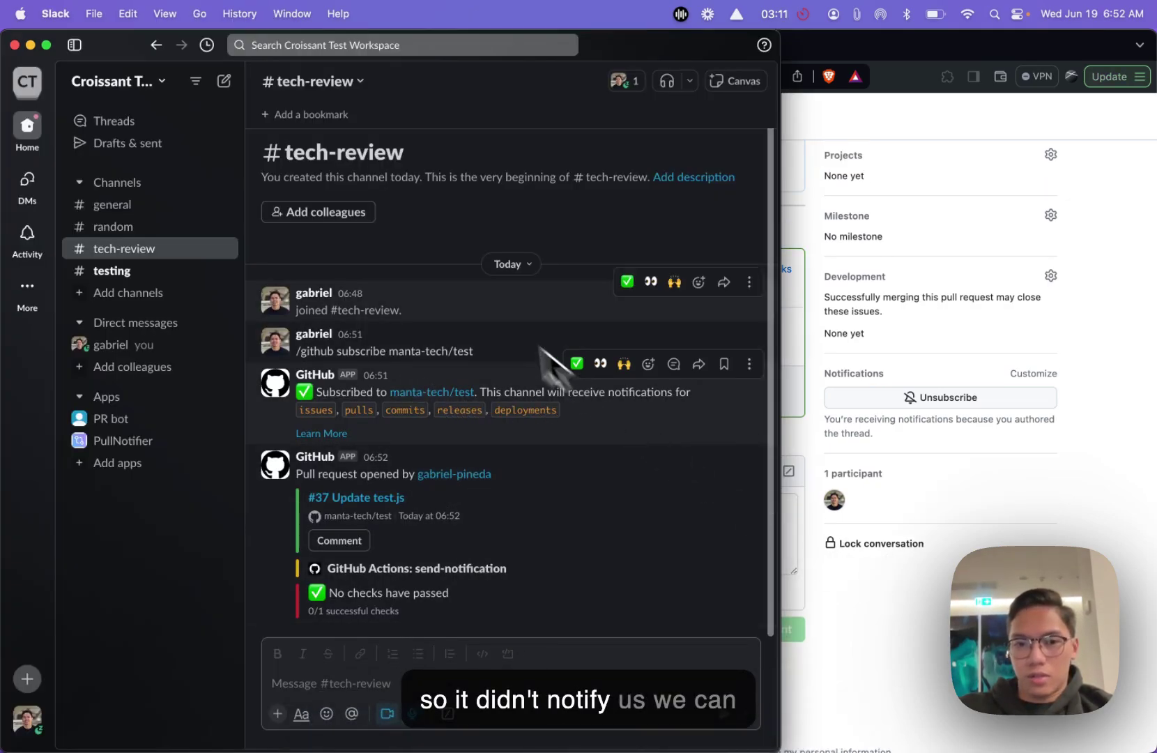
{"action": "left_click_drag", "start_coordinate": [485, 347], "coordinate": [401, 338]}
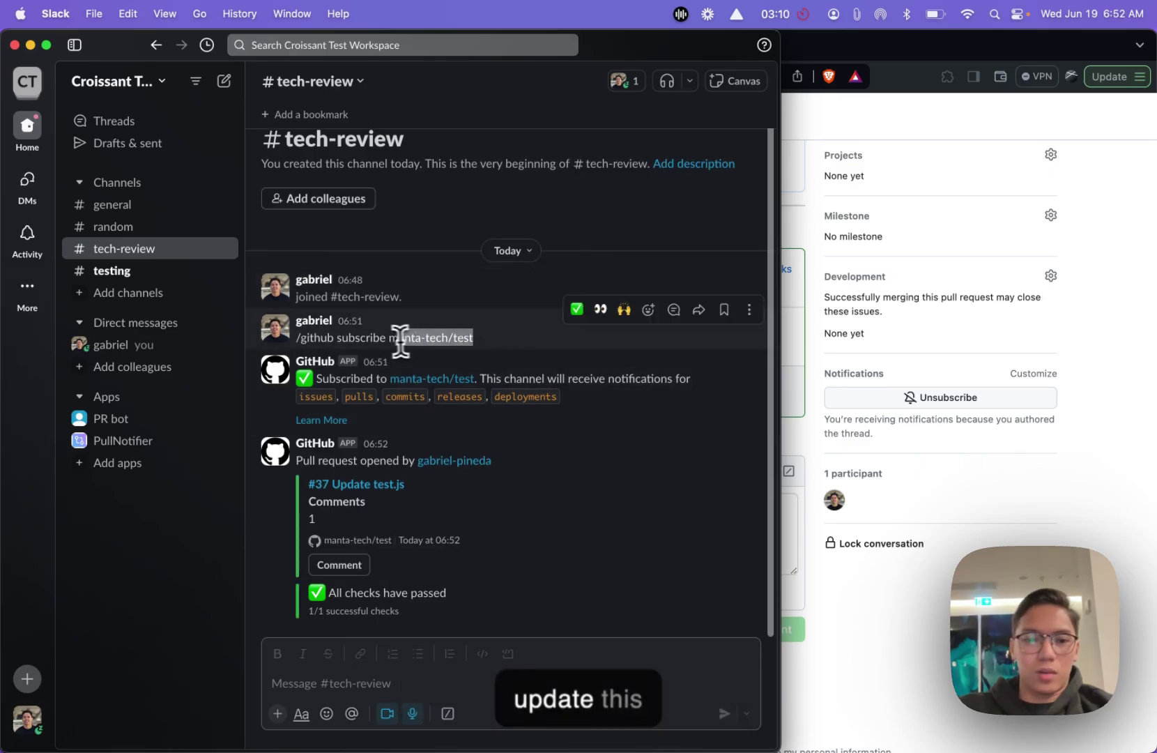
{"action": "left_click", "coordinate": [297, 342]}
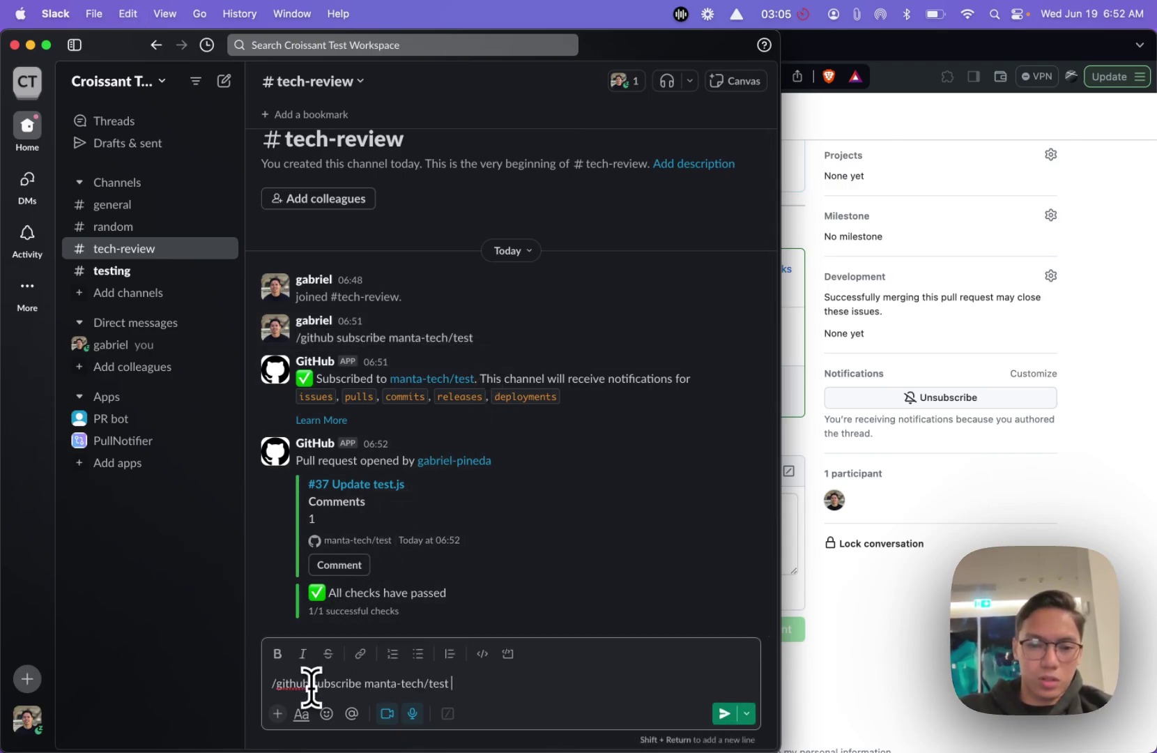
{"action": "type", "text": "ents"}
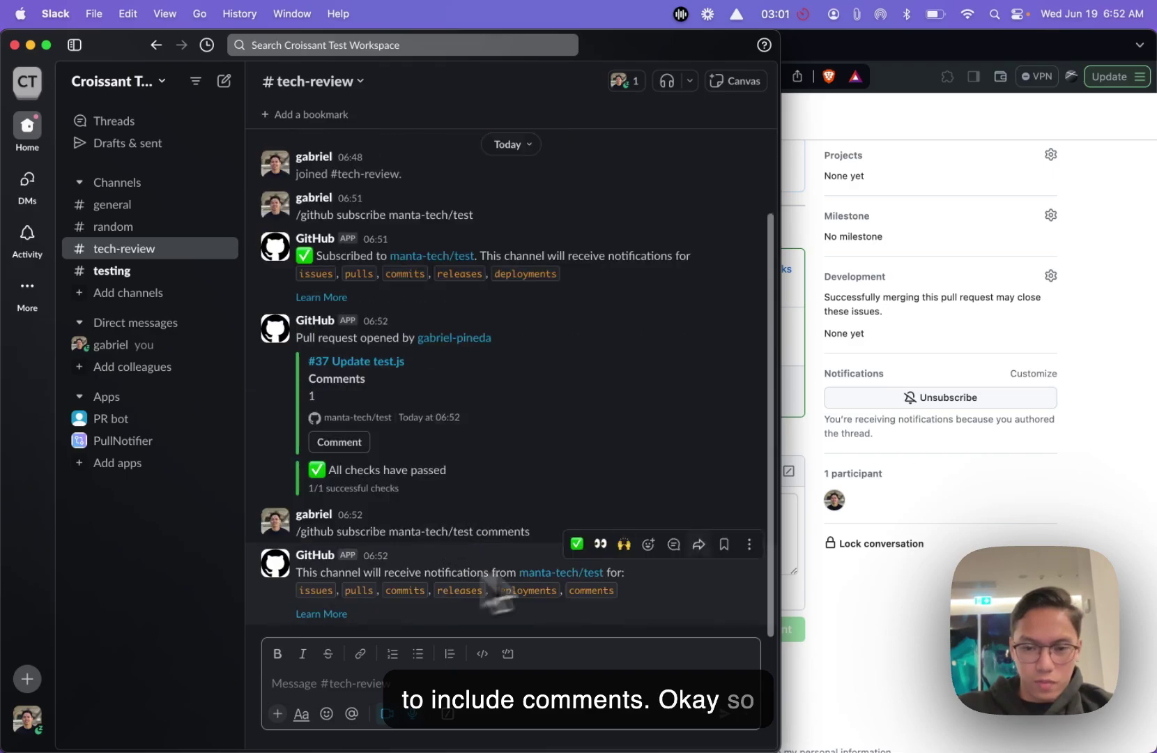
Step: Post the comment "asdfadf" on the pull request in Brave and check the notification's reply thread in Slack
{"action": "left_click", "coordinate": [888, 623]}
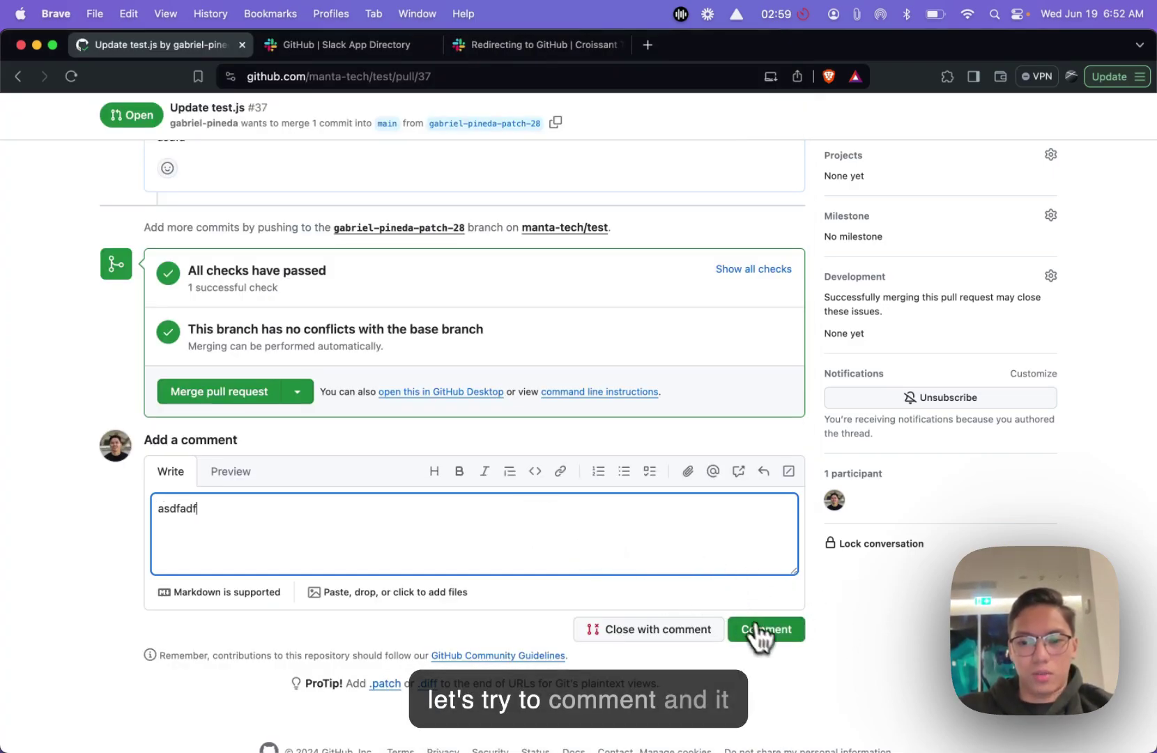
{"action": "left_click", "coordinate": [561, 740]}
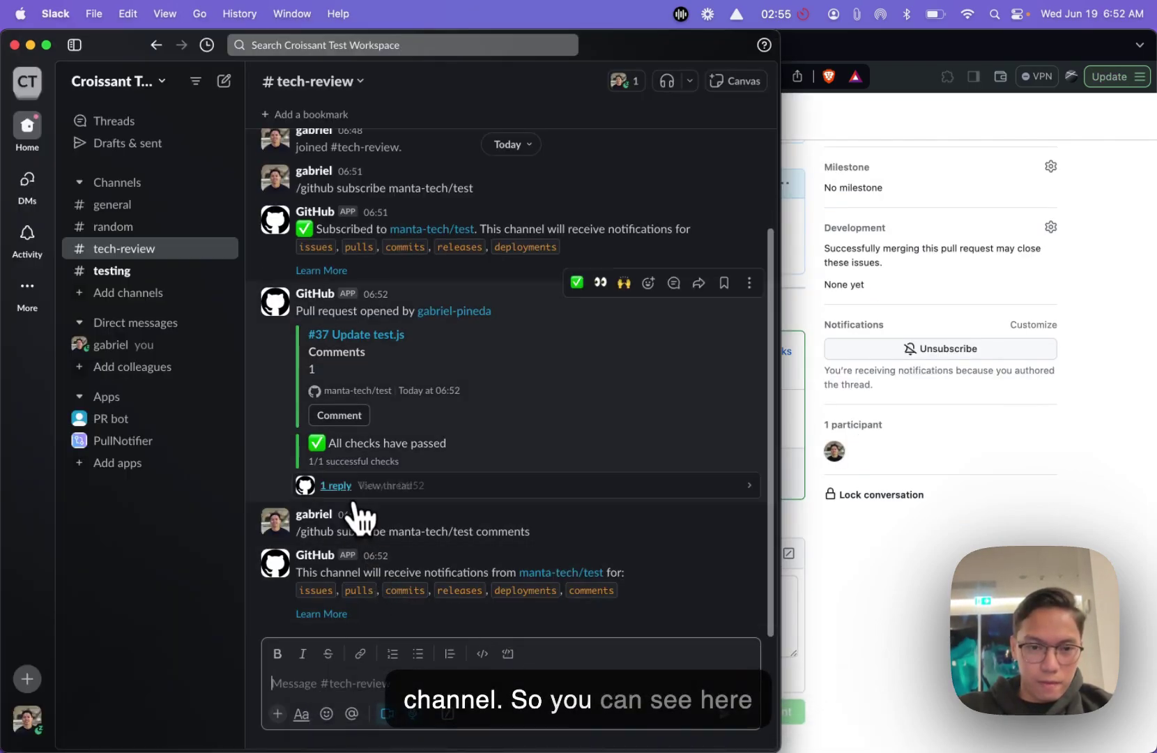
{"action": "left_click", "coordinate": [335, 486]}
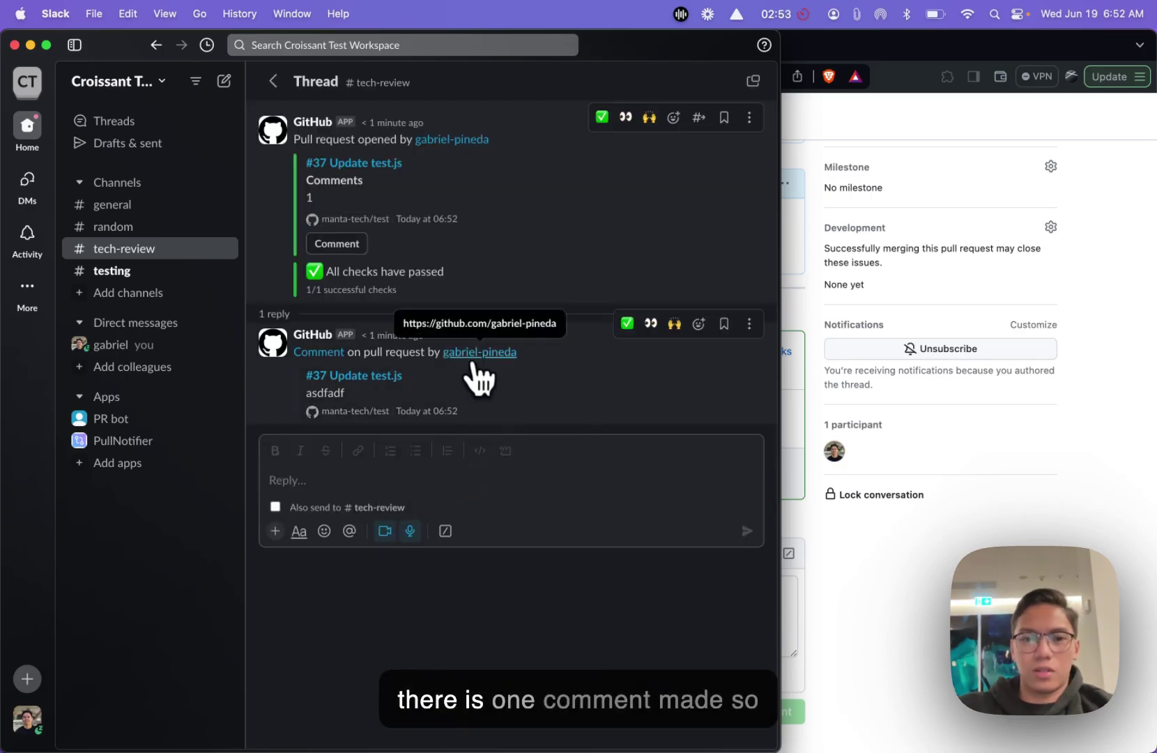
{"action": "left_click", "coordinate": [271, 82]}
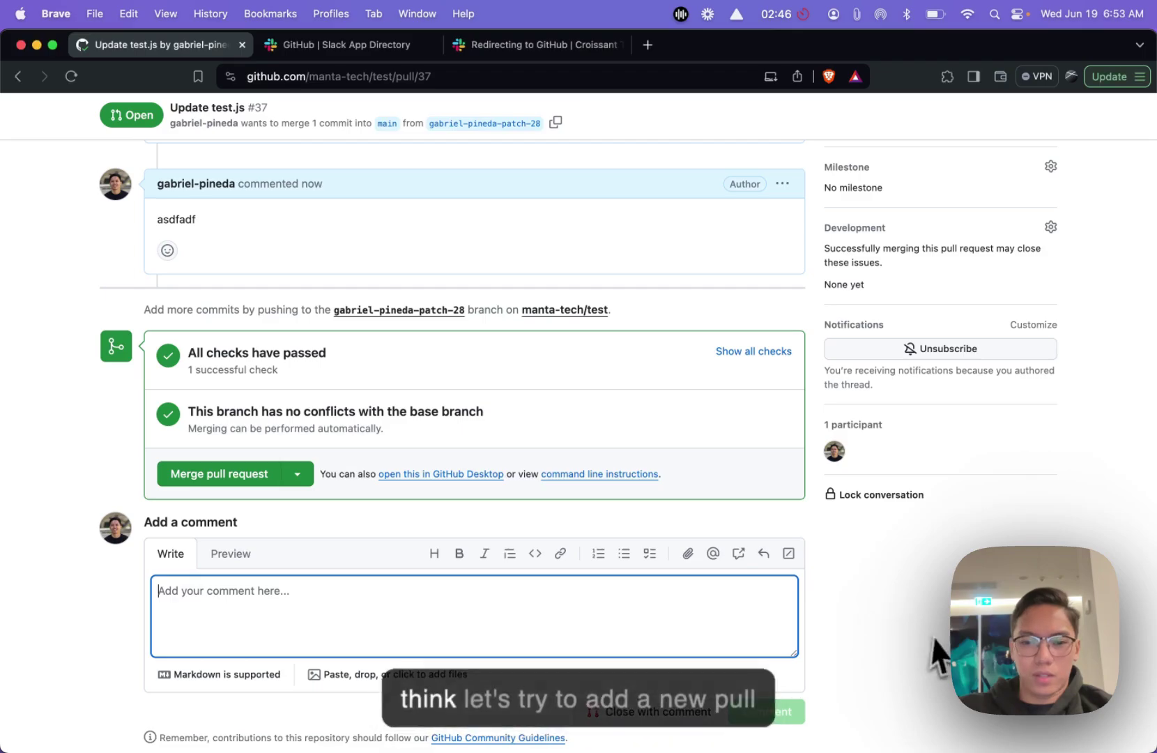
Step: In Brave, start a review of the pull request's changed files with the comment "asdfadf" and a suggested change on line 2 of test.js
{"action": "scroll", "coordinate": [538, 487], "scroll_direction": "up", "scroll_amount": 10}
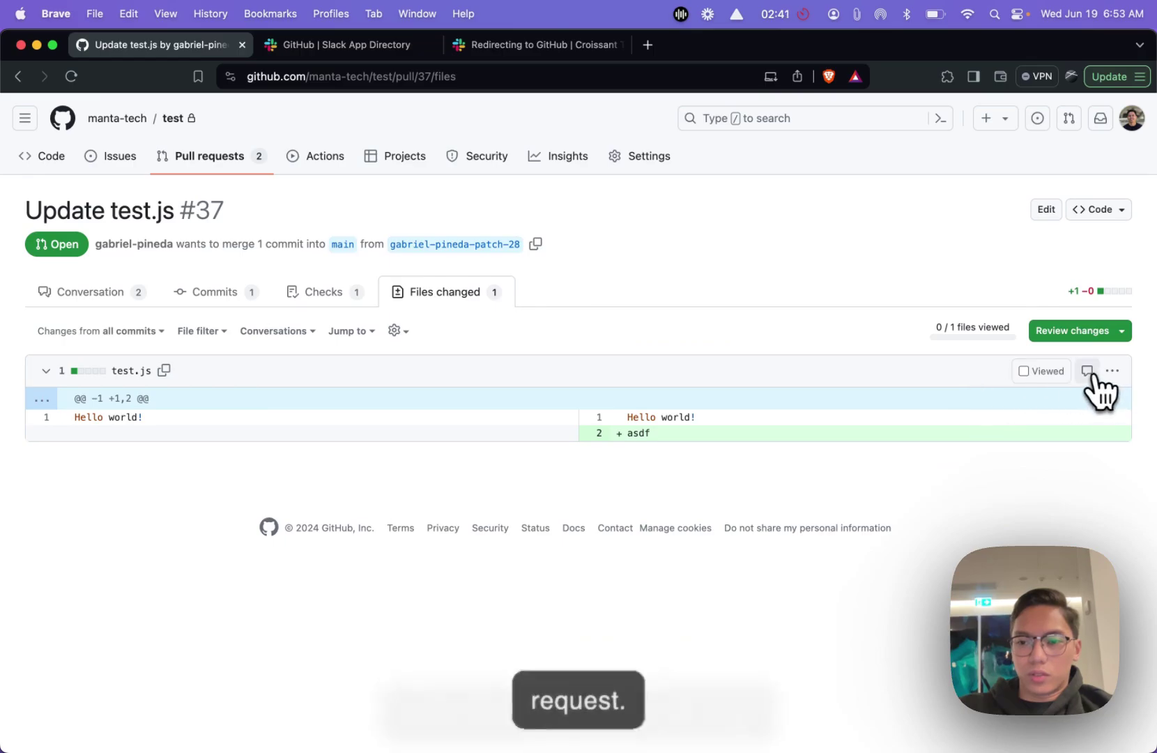
{"action": "mouse_move", "coordinate": [756, 436]}
{"action": "left_click", "coordinate": [611, 433]}
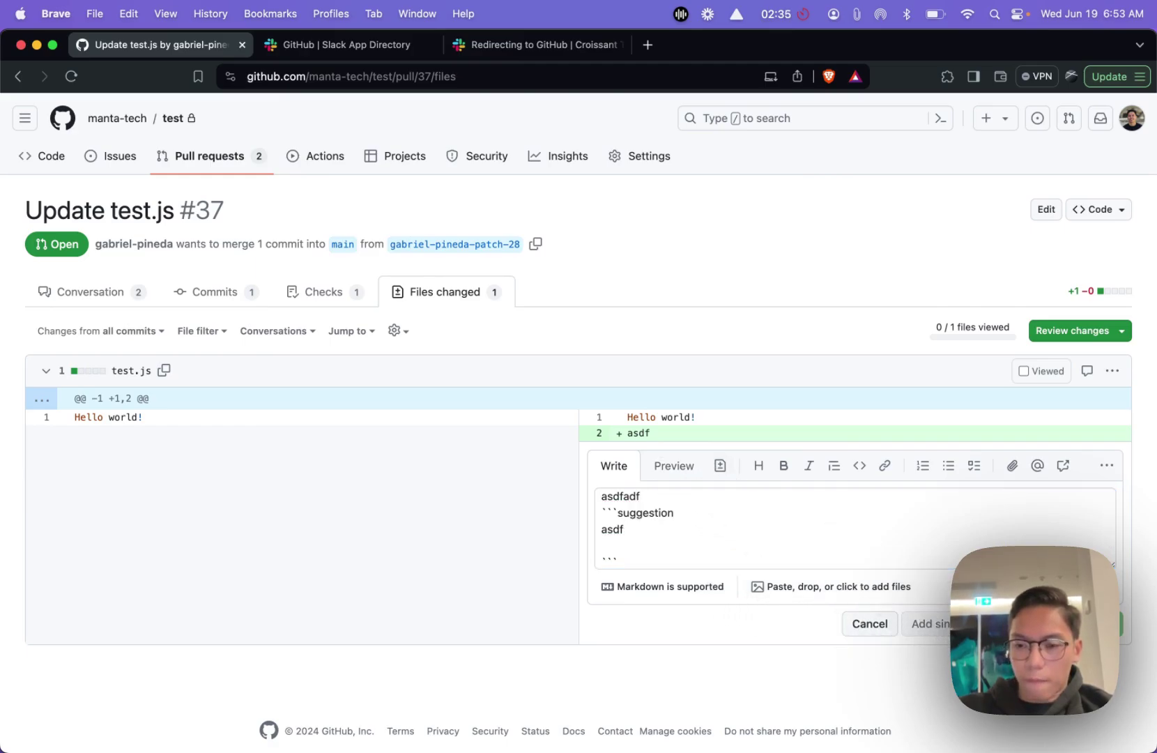
{"action": "left_click", "coordinate": [1084, 624]}
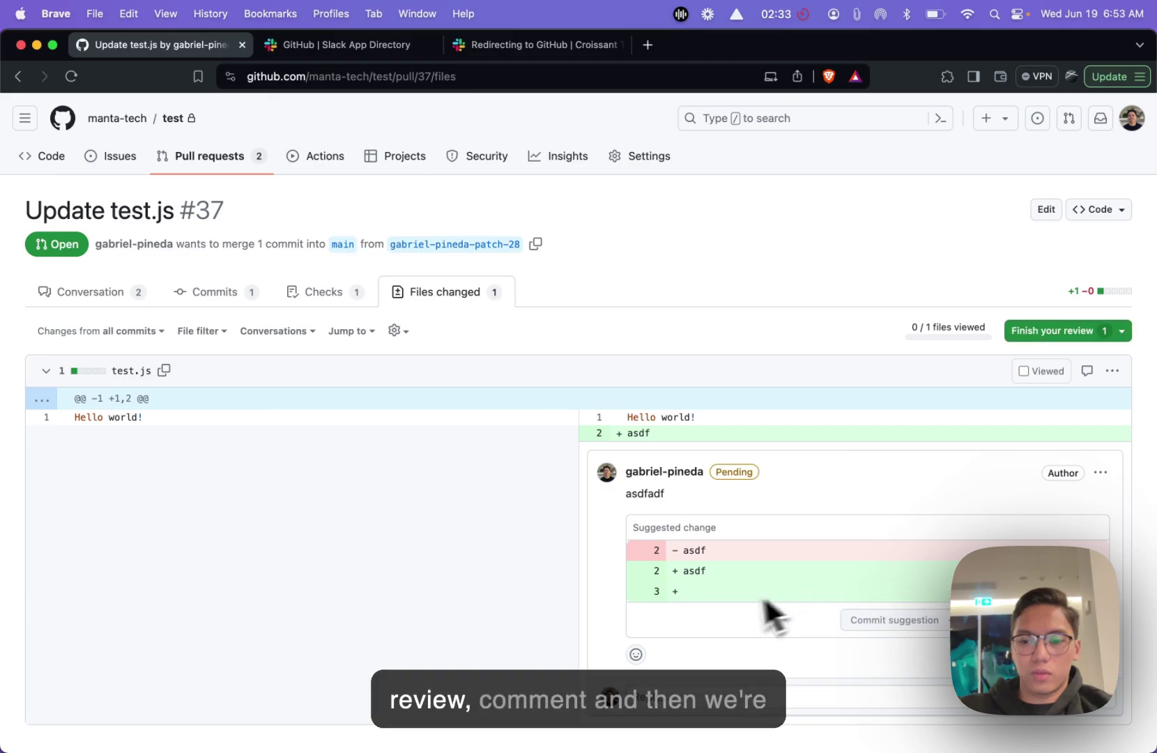
Step: Submit the pending review as a comment and commit the suggested change with the message "Update test.js"
{"action": "scroll", "coordinate": [850, 530], "scroll_direction": "down", "scroll_amount": 1}
{"action": "left_click", "coordinate": [1050, 287]}
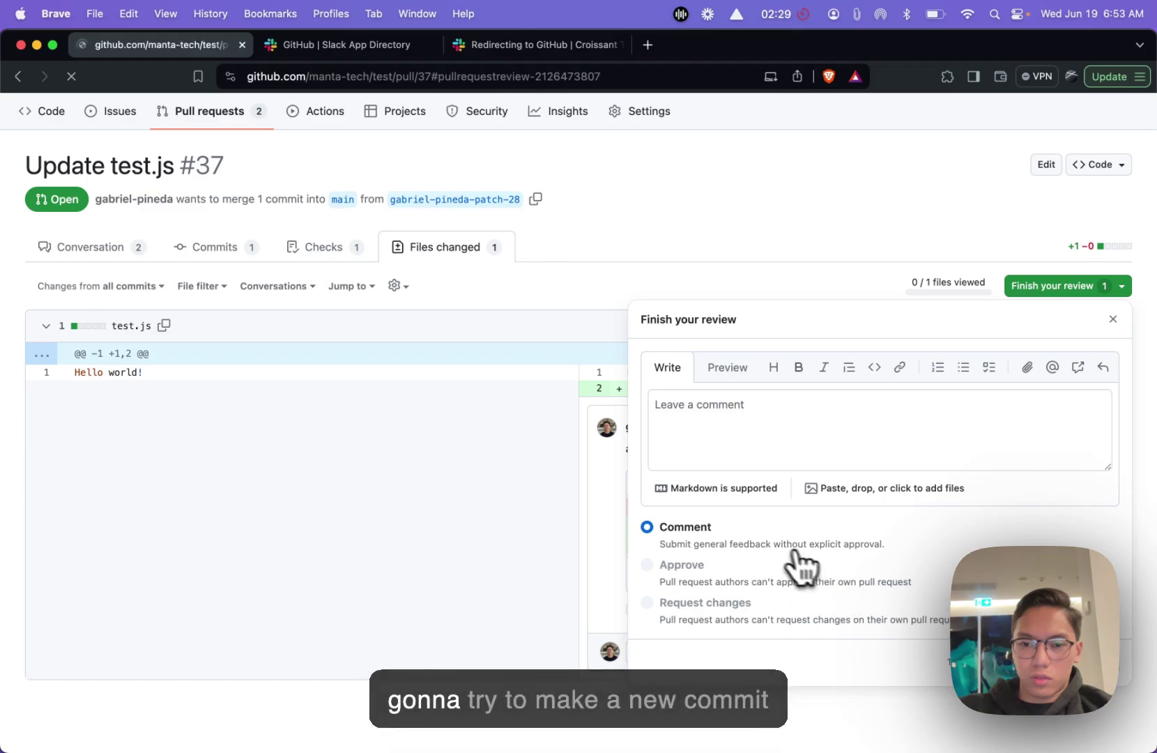
{"action": "left_click", "coordinate": [604, 395]}
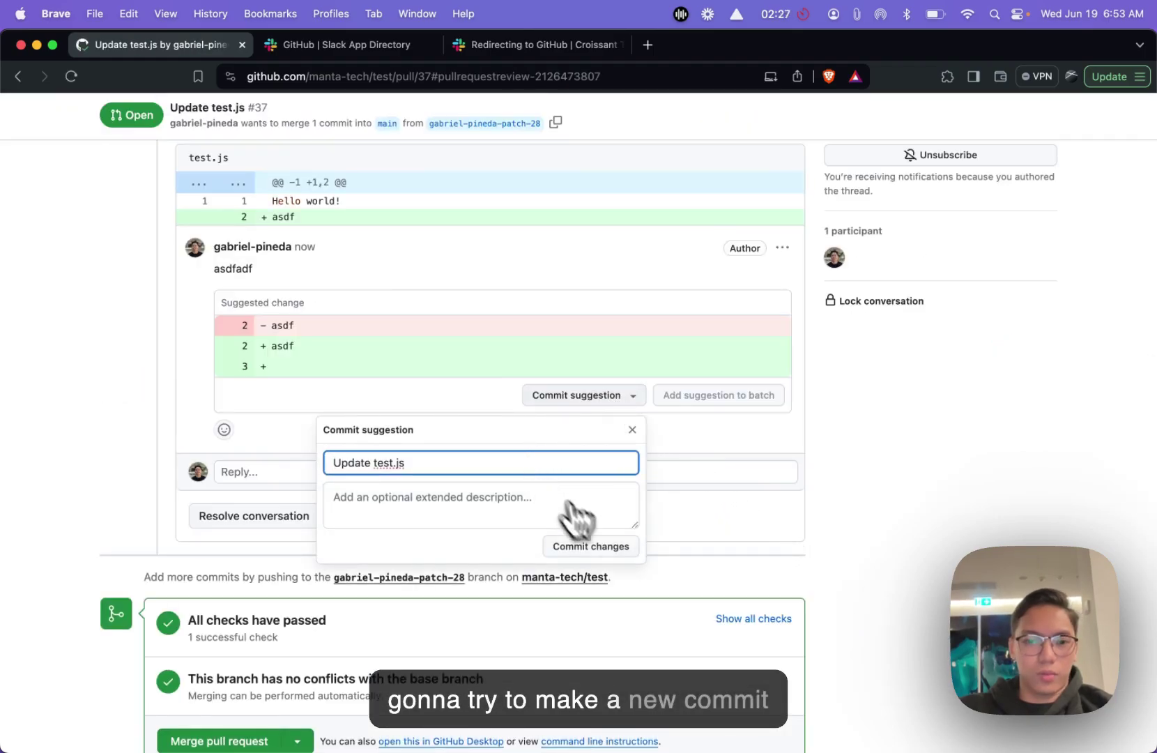
{"action": "left_click", "coordinate": [590, 546]}
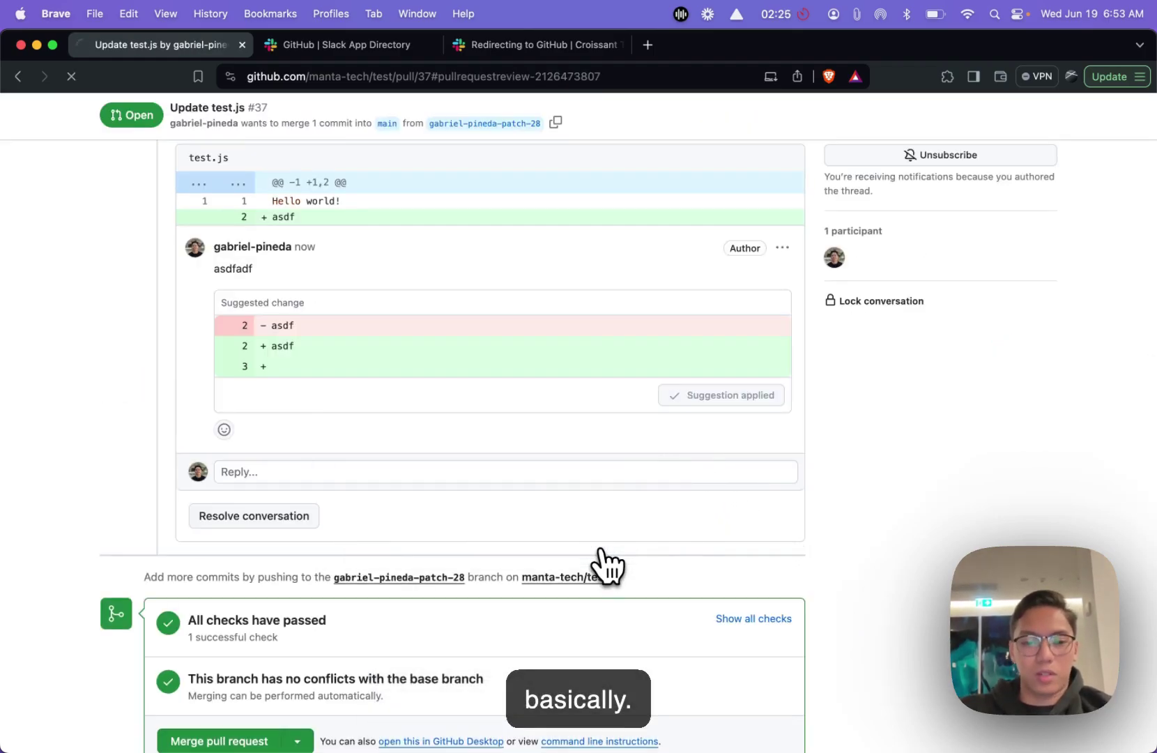
Step: Switch to Slack and check the pull request thread and the tech-review channel for review and commit notifications
{"action": "left_click", "coordinate": [550, 717]}
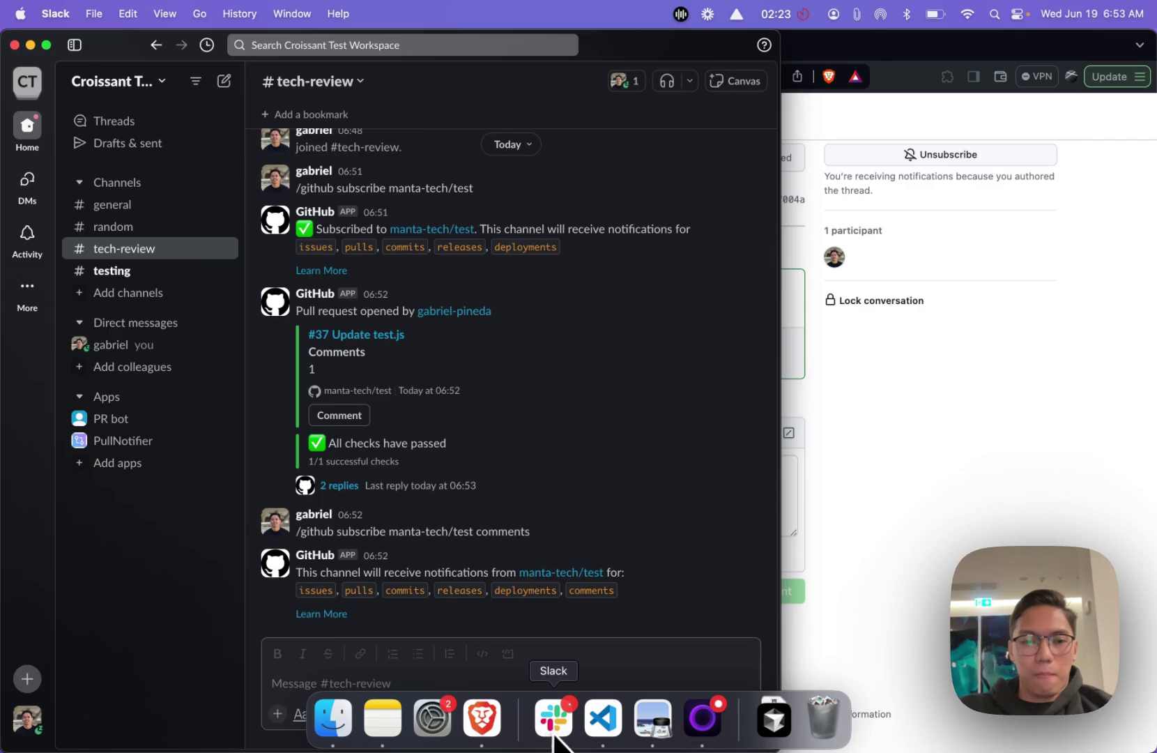
{"action": "left_click", "coordinate": [478, 493]}
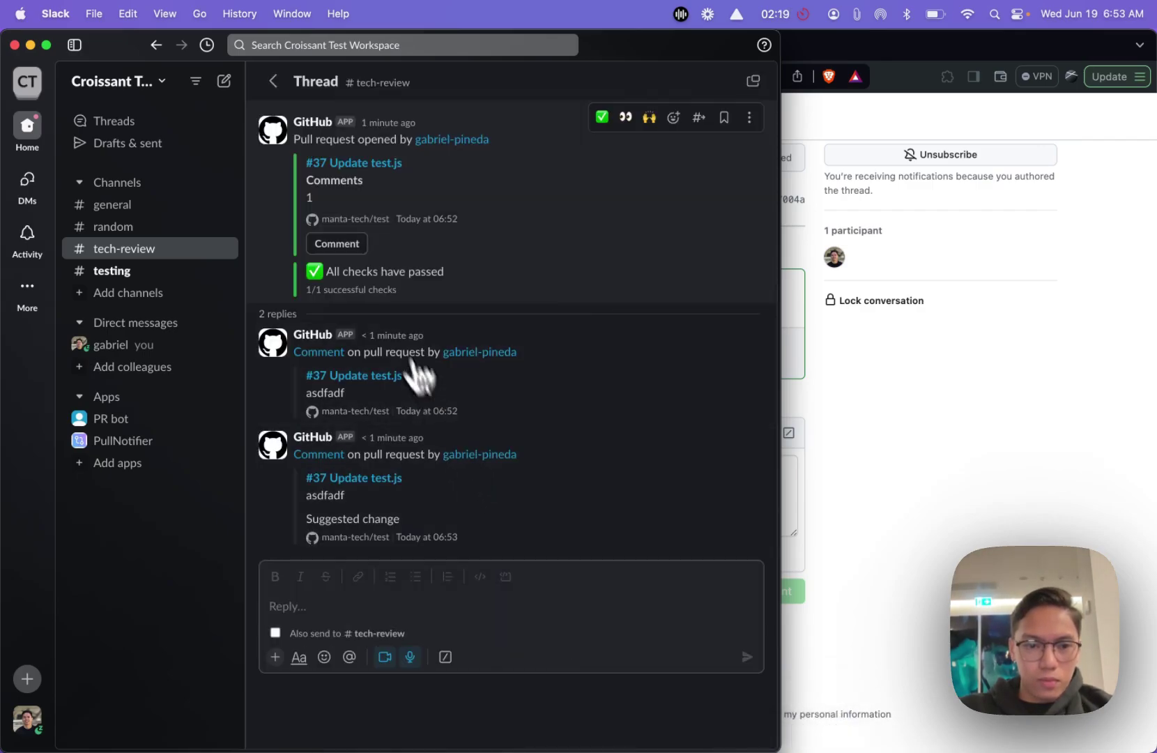
{"action": "left_click", "coordinate": [274, 81]}
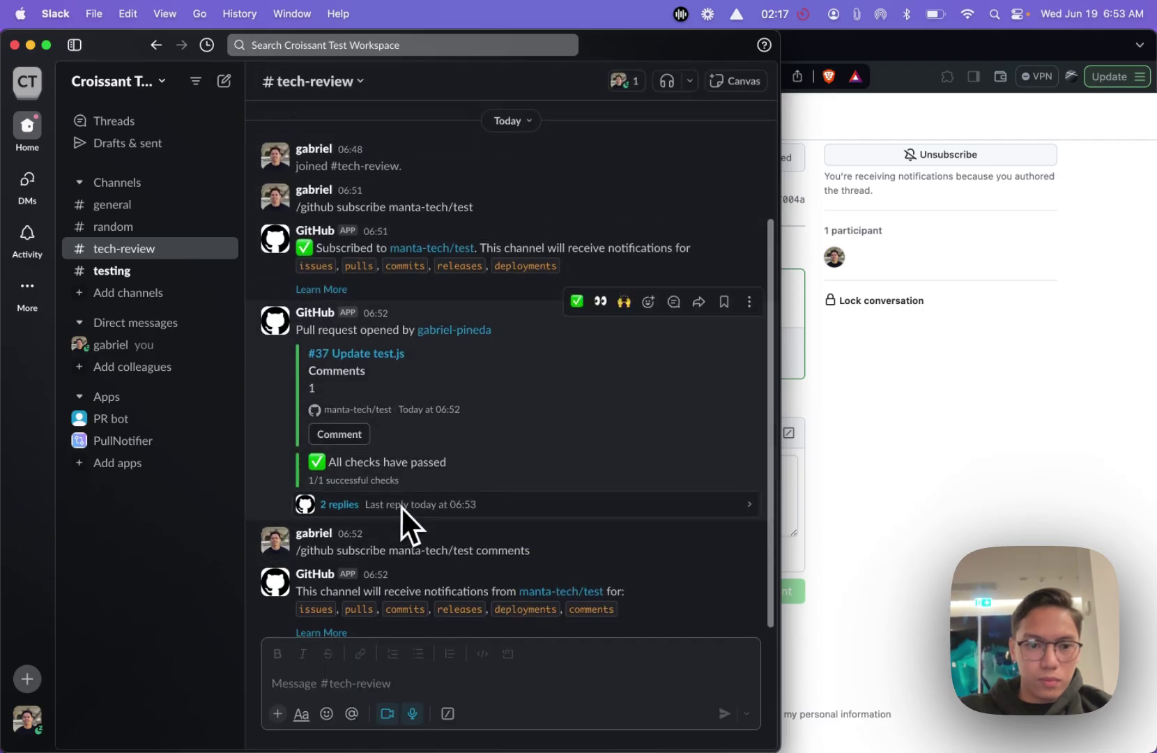
{"action": "scroll", "coordinate": [398, 492], "scroll_direction": "up", "scroll_amount": 2}
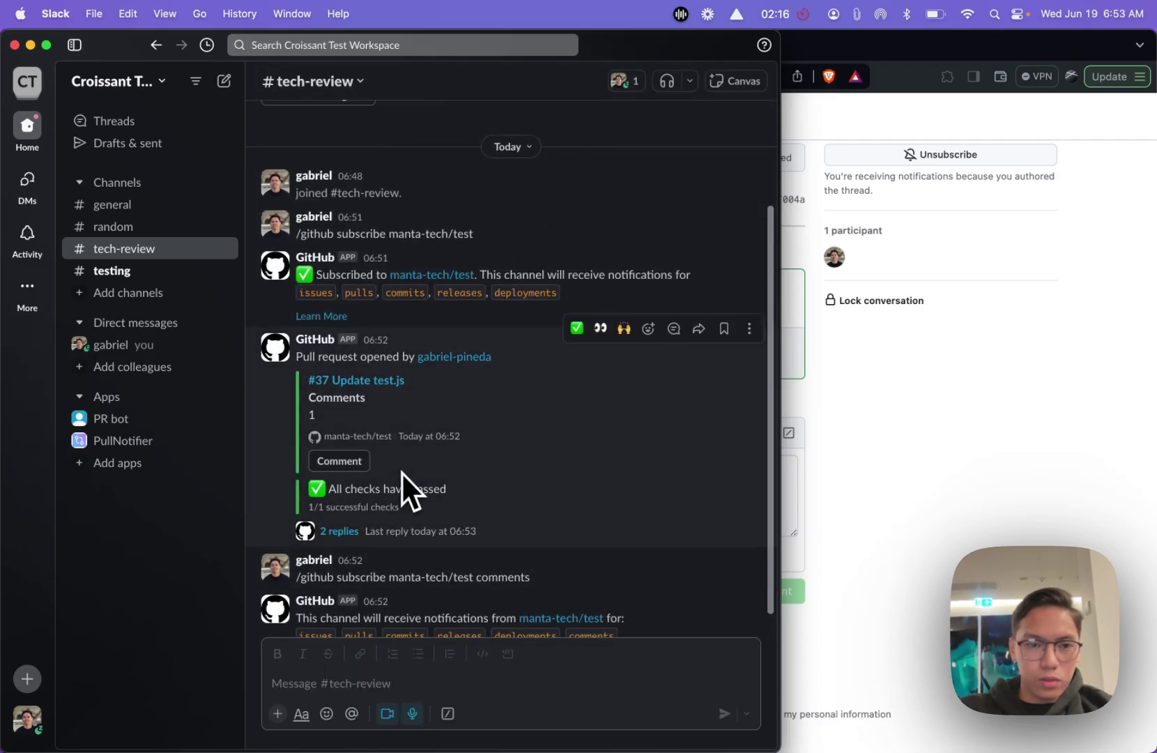
{"action": "left_click", "coordinate": [328, 317]}
{"action": "key", "text": "super+w"}
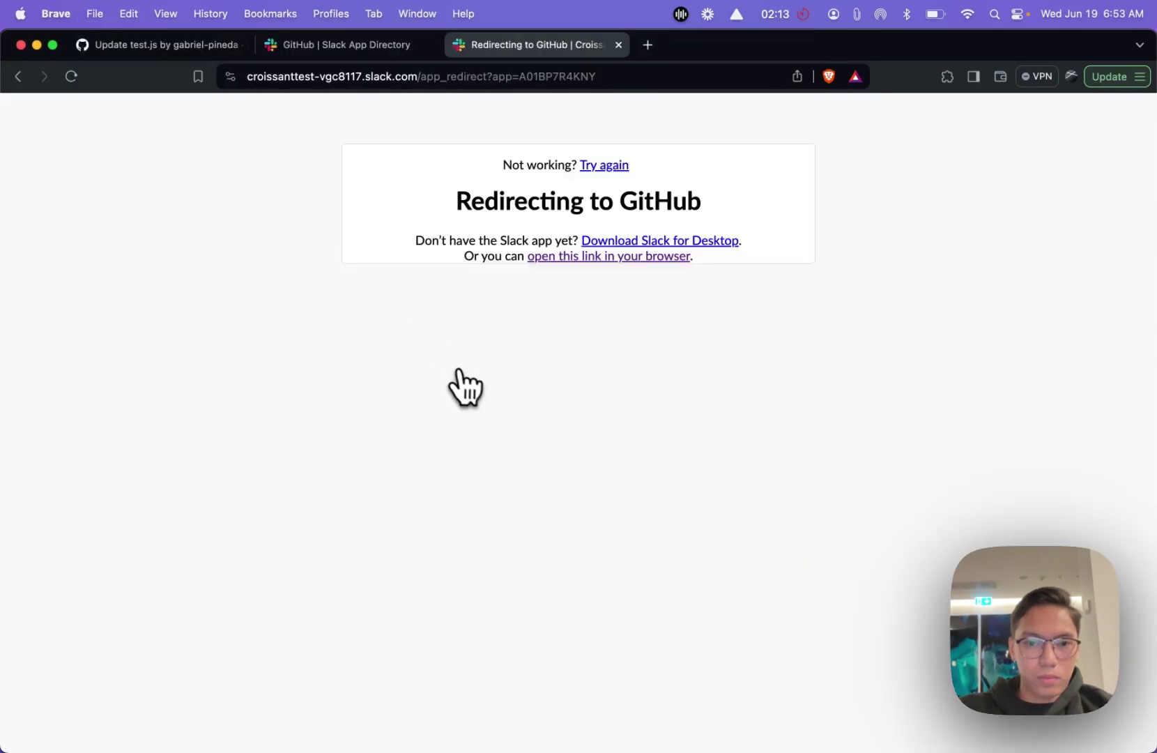
{"action": "left_click", "coordinate": [568, 732]}
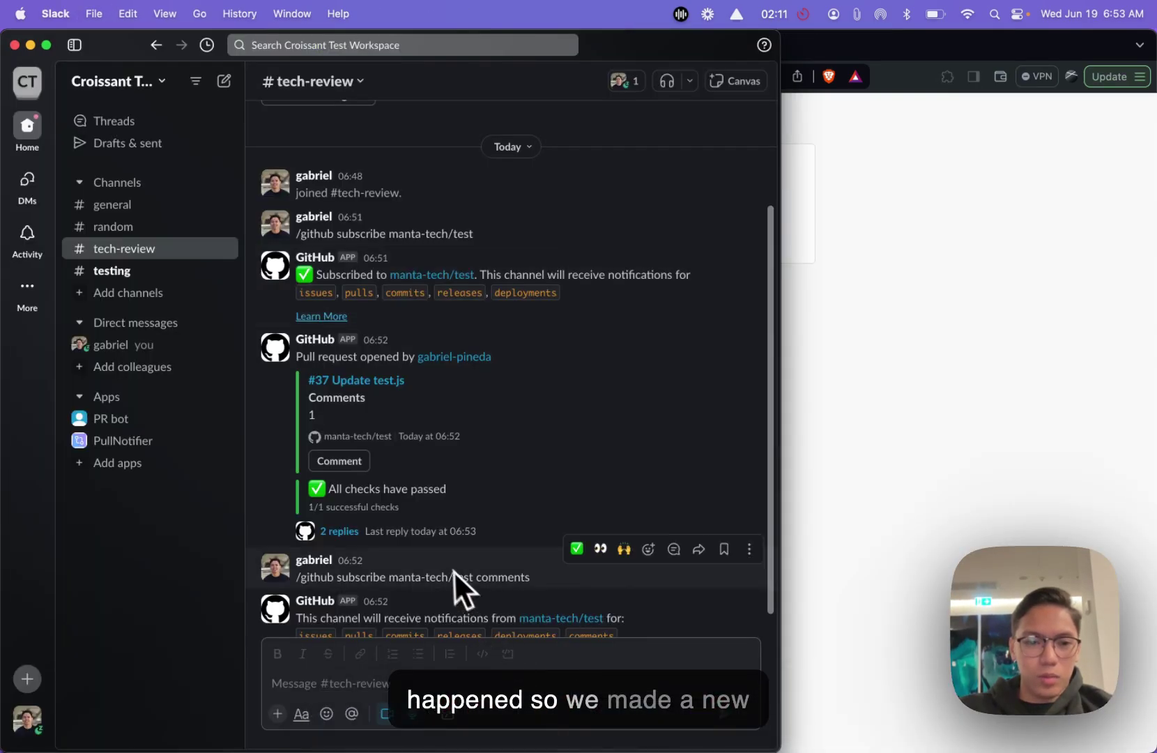
Step: Return to the pull request in Brave, check its timeline for the new commit, and compare it with the Slack notifications
{"action": "scroll", "coordinate": [445, 560], "scroll_direction": "down", "scroll_amount": 1}
{"action": "left_click", "coordinate": [784, 488]}
{"action": "key", "text": "ctrl+shift+Tab"}
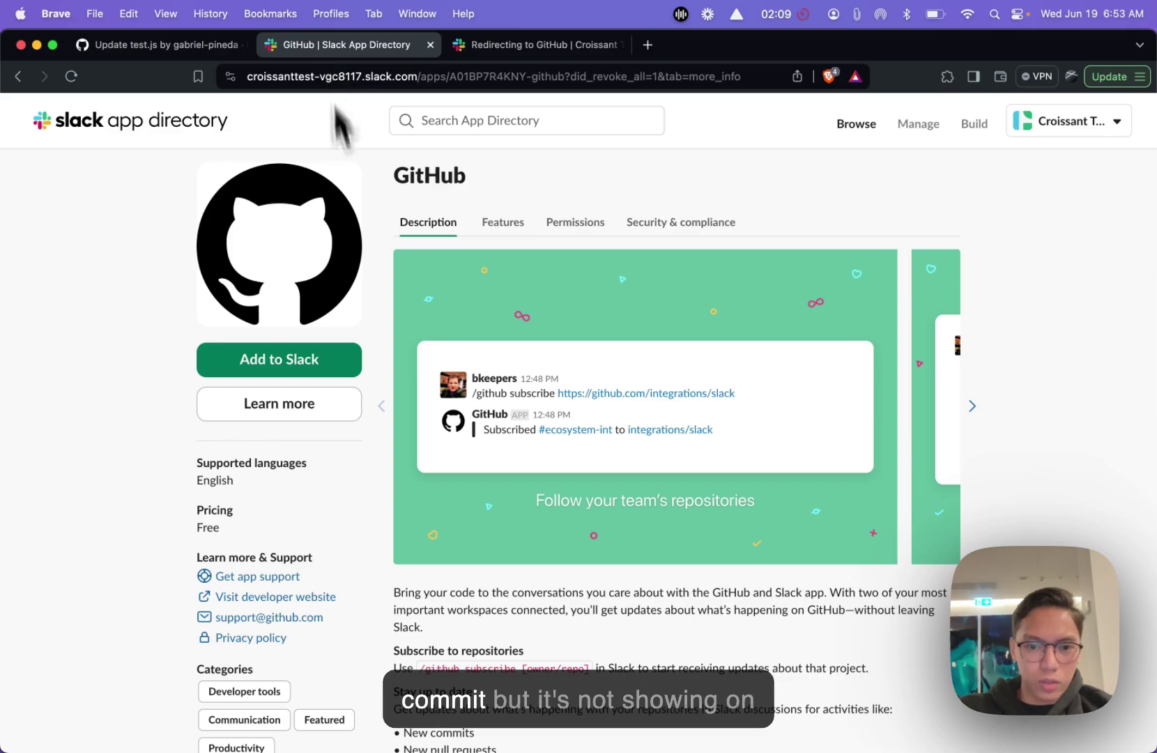
{"action": "left_click", "coordinate": [192, 49]}
{"action": "scroll", "coordinate": [418, 442], "scroll_direction": "up", "scroll_amount": 5}
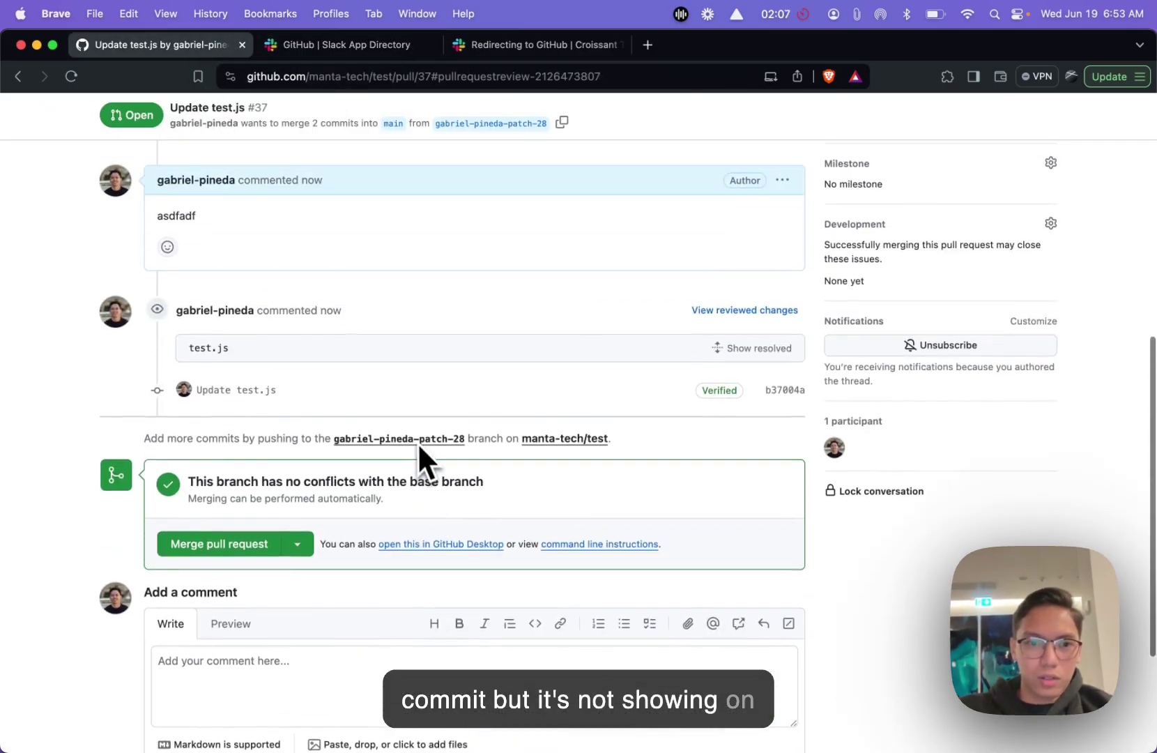
{"action": "left_click", "coordinate": [551, 732]}
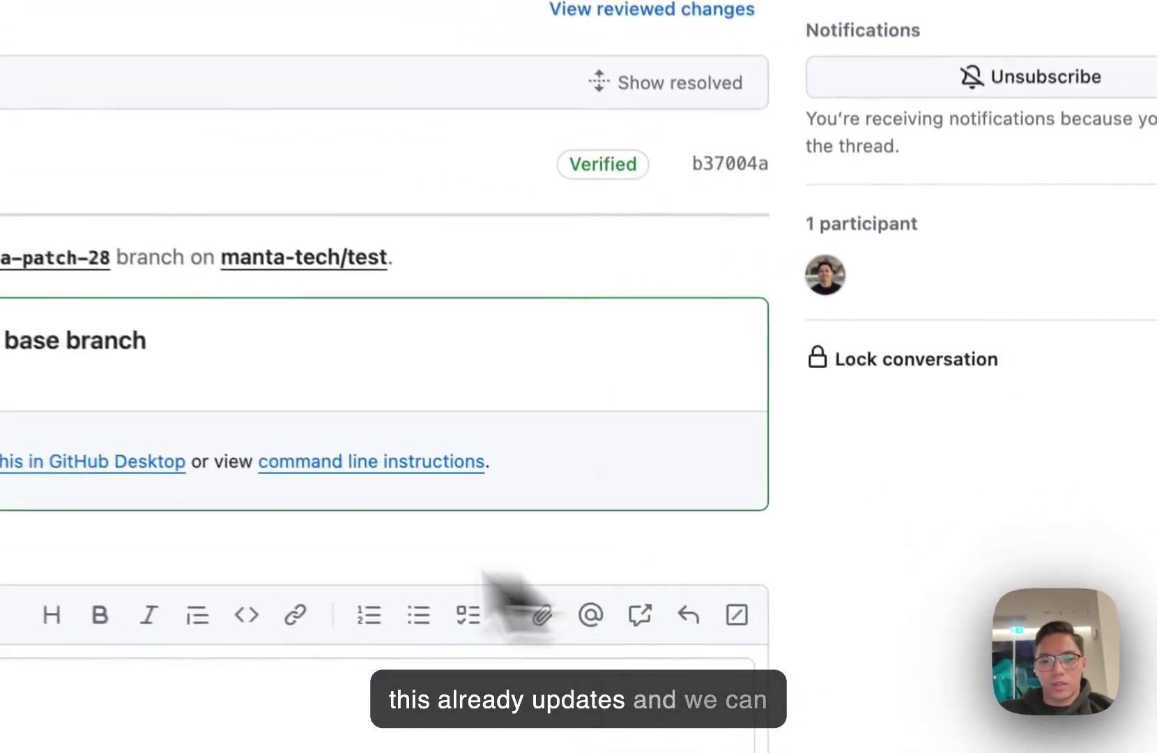
Step: Close the "Update test.js" pull request in Brave and check tech-review in Slack for the closing notification
{"action": "left_click", "coordinate": [408, 457]}
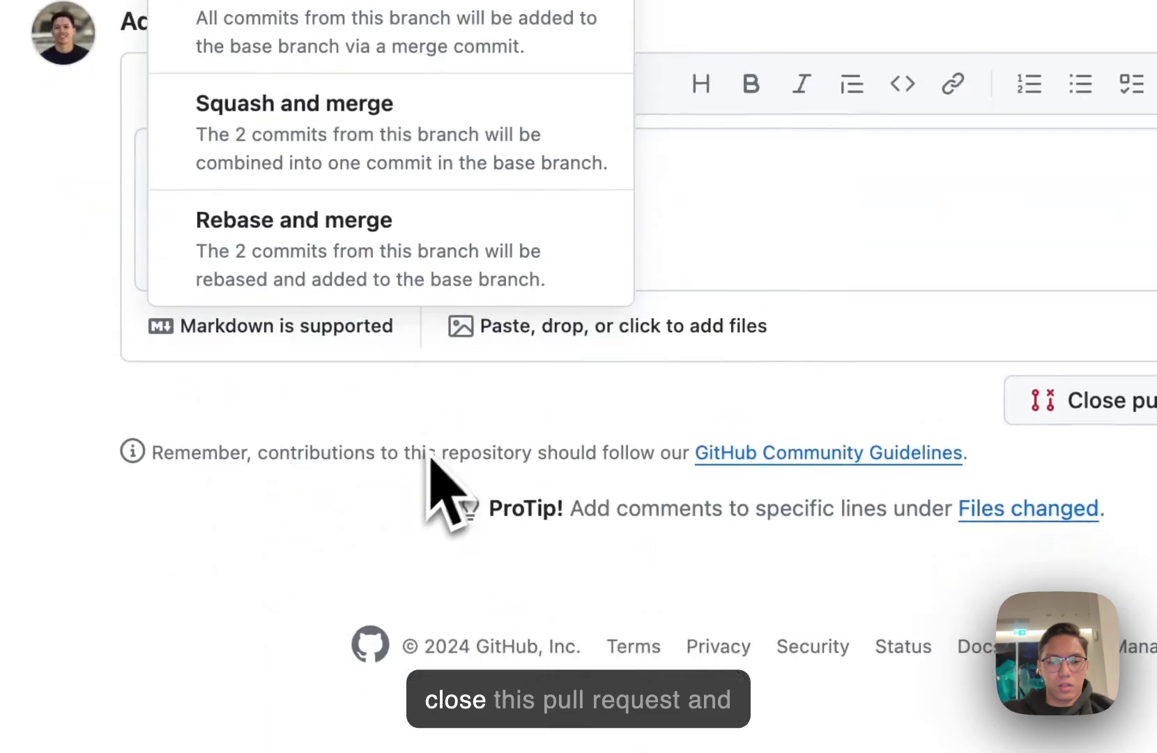
{"action": "left_click", "coordinate": [795, 412]}
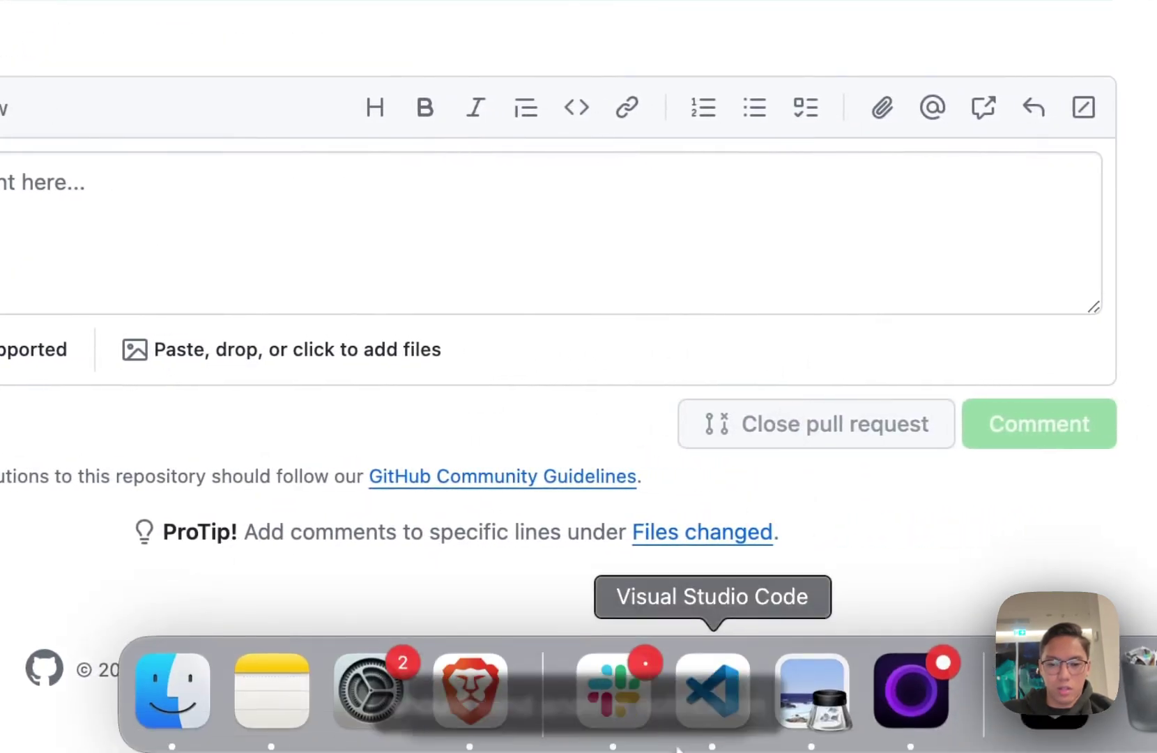
{"action": "left_click", "coordinate": [614, 728]}
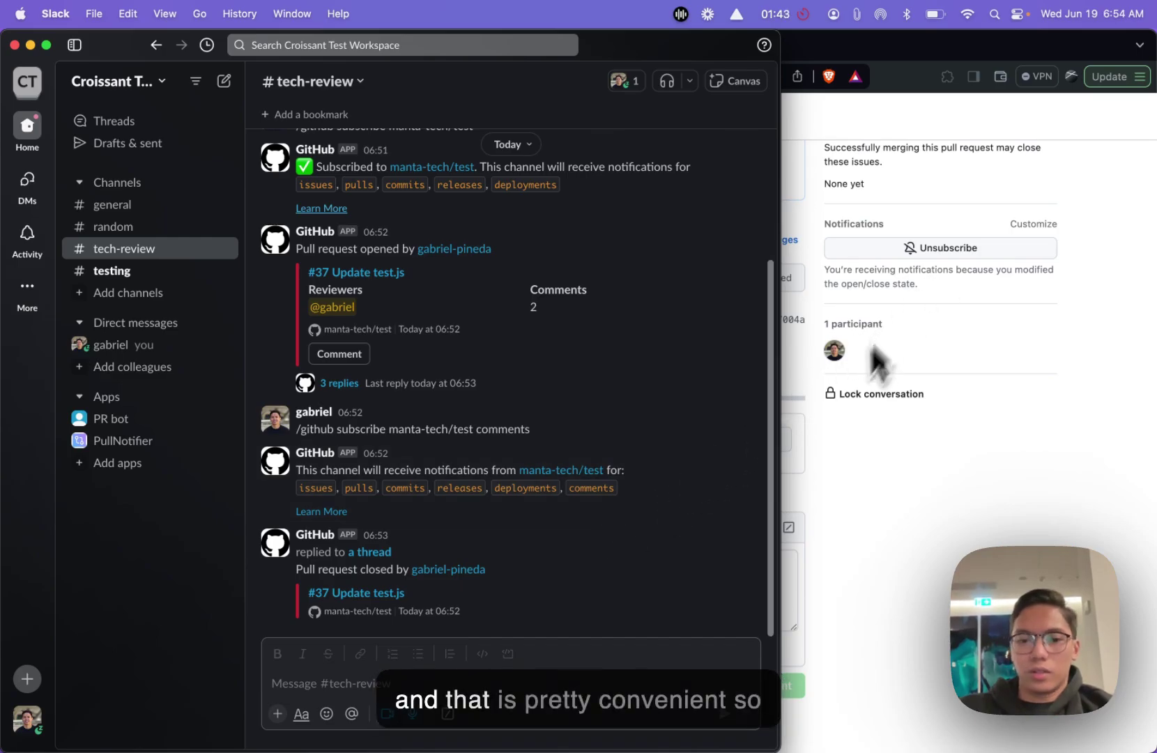
Step: Open the subscription reference screenshots in Preview and compare the features enabled and disabled by default with the tech-review subscription messages
{"action": "mouse_move", "coordinate": [725, 748]}
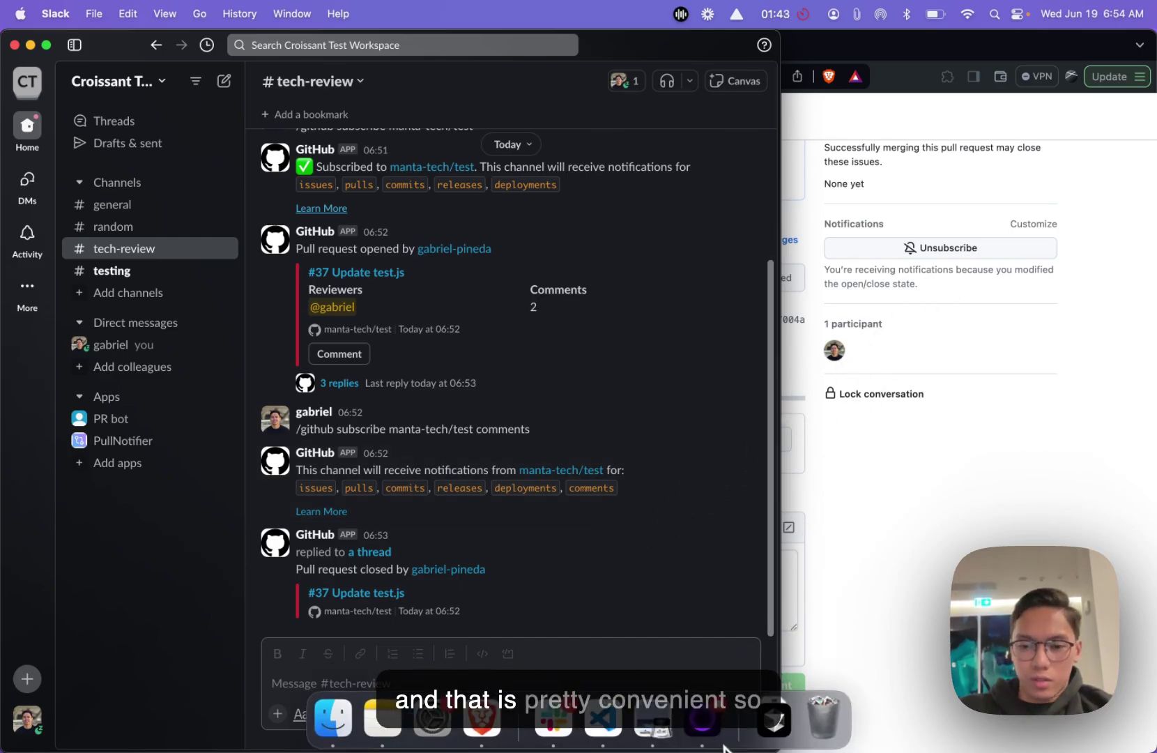
{"action": "left_click", "coordinate": [655, 731]}
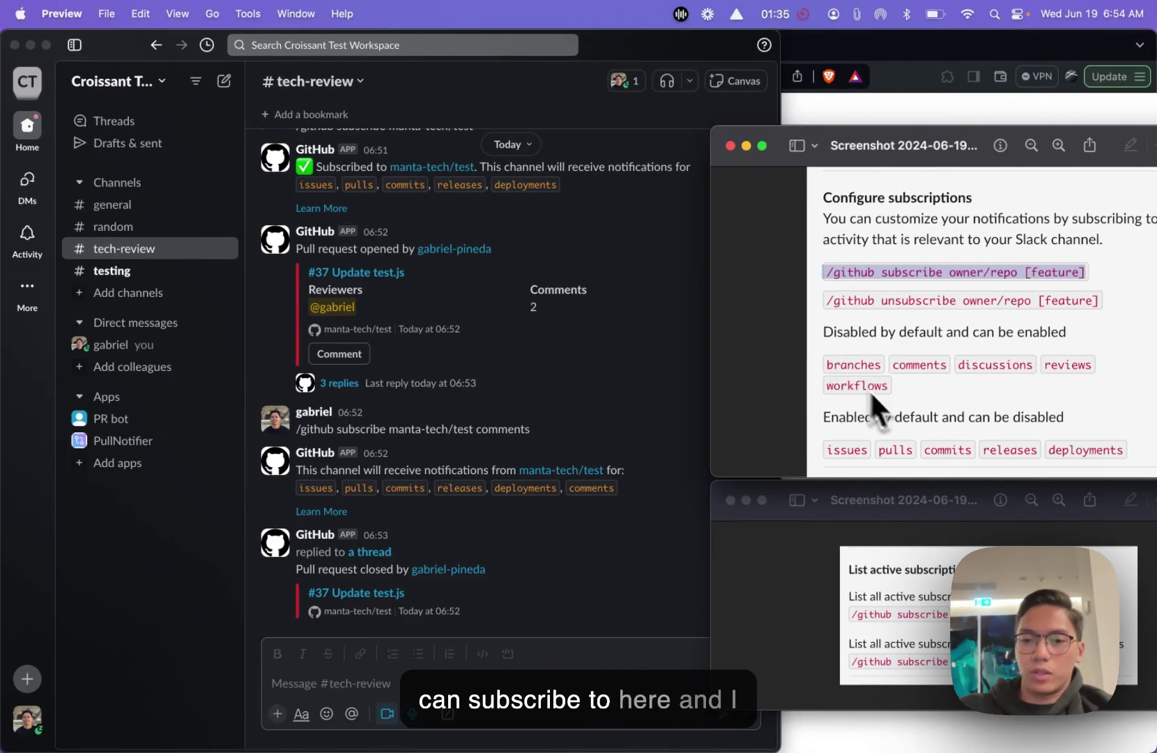
{"action": "scroll", "coordinate": [446, 397], "scroll_direction": "up", "scroll_amount": 5}
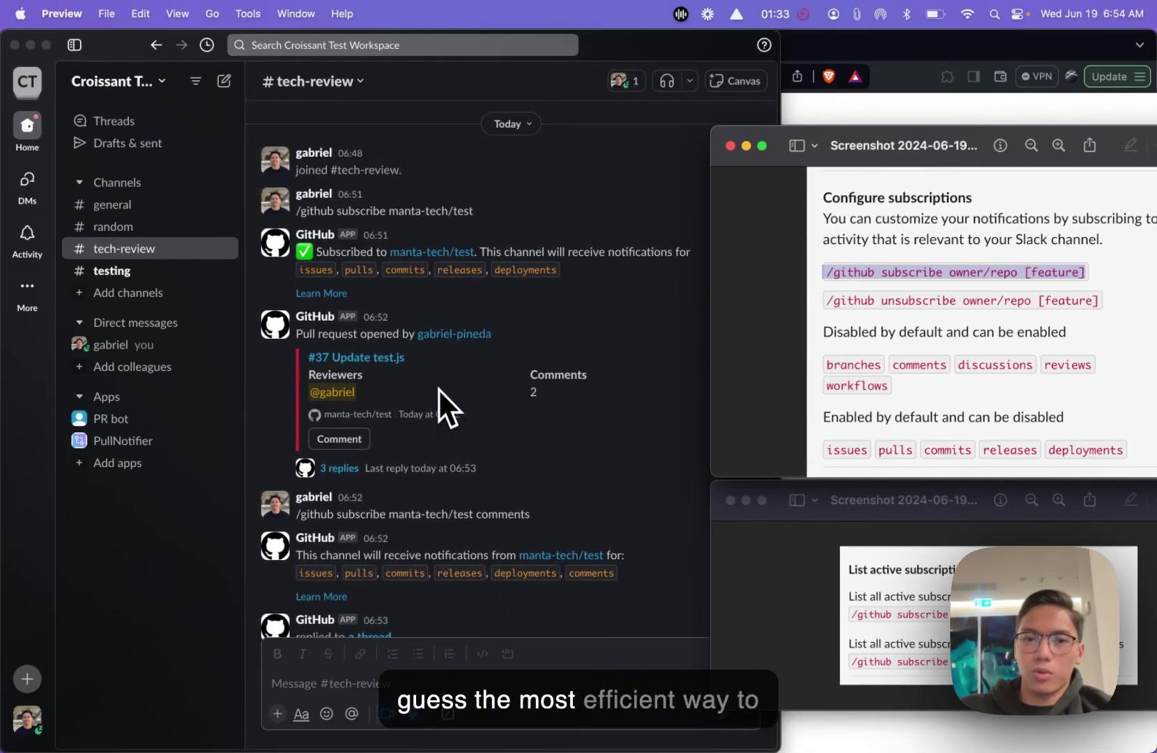
{"action": "left_click", "coordinate": [539, 350]}
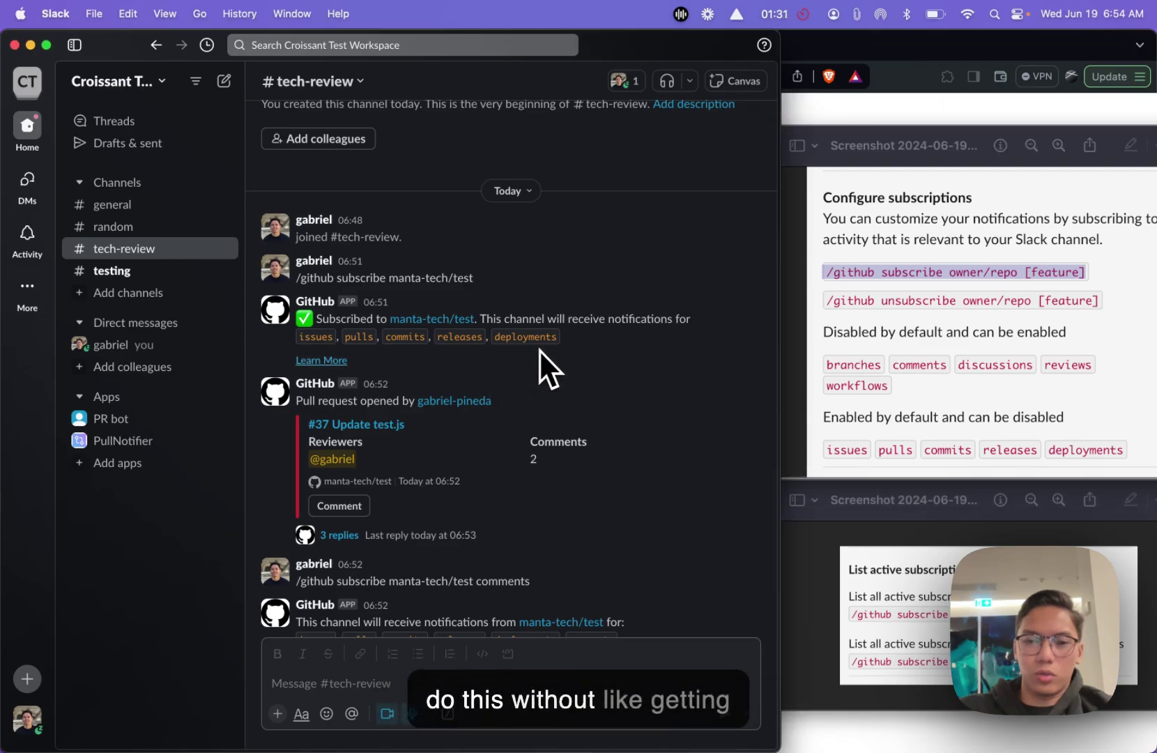
{"action": "scroll", "coordinate": [577, 354], "scroll_direction": "down", "scroll_amount": 1}
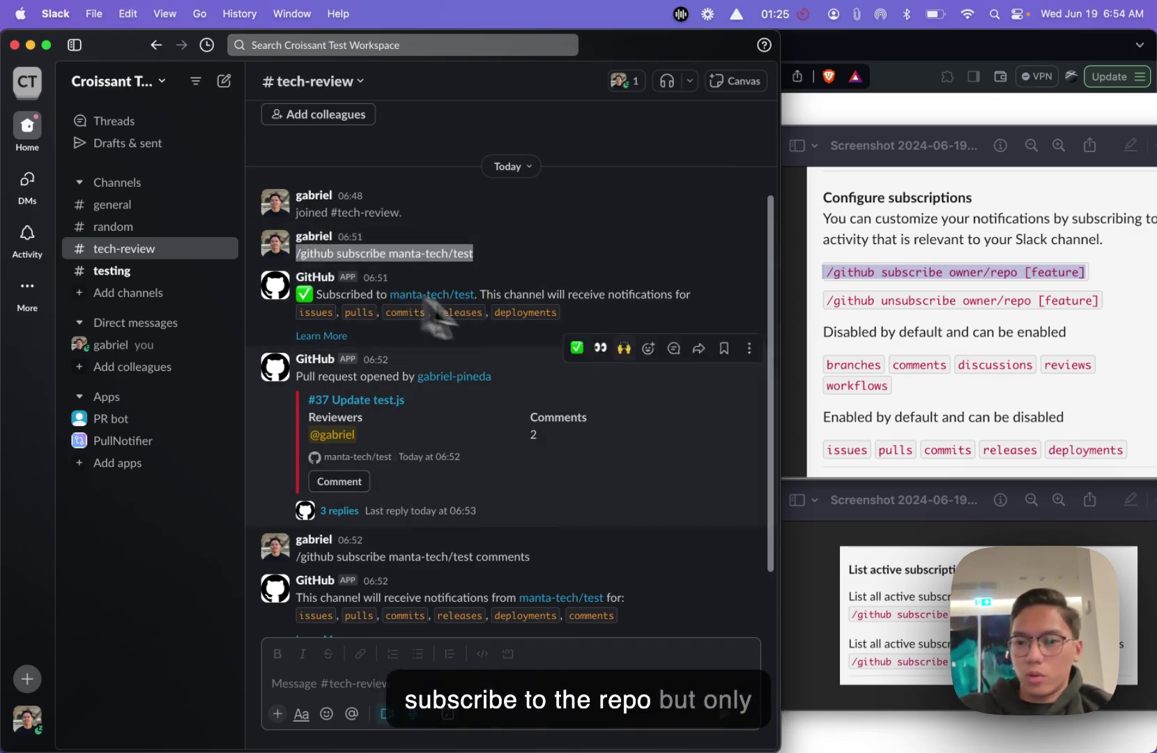
{"action": "left_click", "coordinate": [867, 449]}
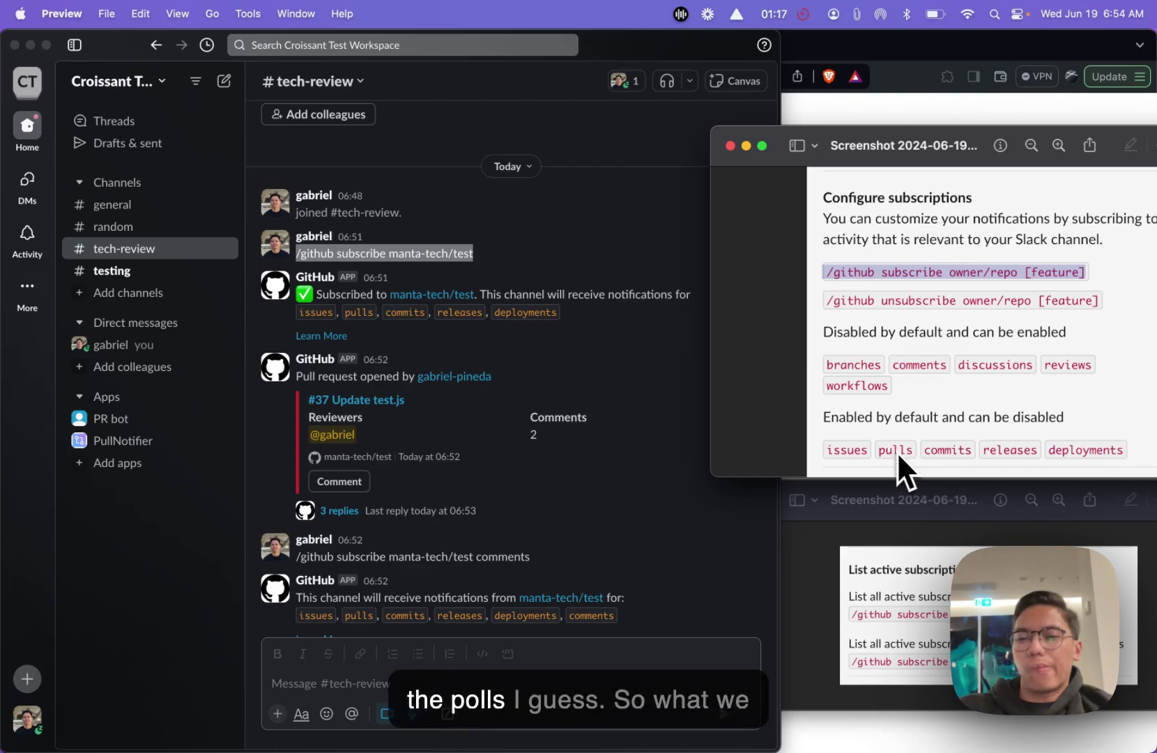
Step: Unsubscribe Slack's tech-review channel from issue notifications with "/github unsubscribe manta-tech/test issues"
{"action": "scroll", "coordinate": [528, 509], "scroll_direction": "down", "scroll_amount": 4}
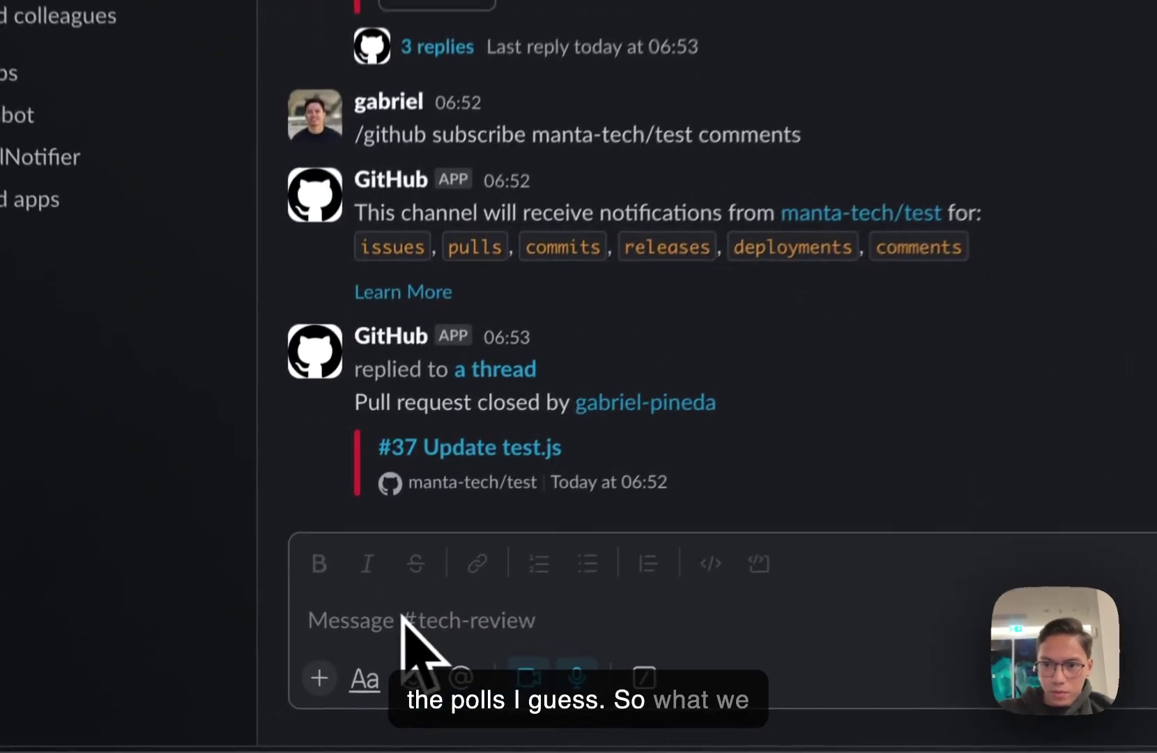
{"action": "left_click", "coordinate": [320, 681]}
{"action": "type", "text": "/github subscribe manta-tech/test"}
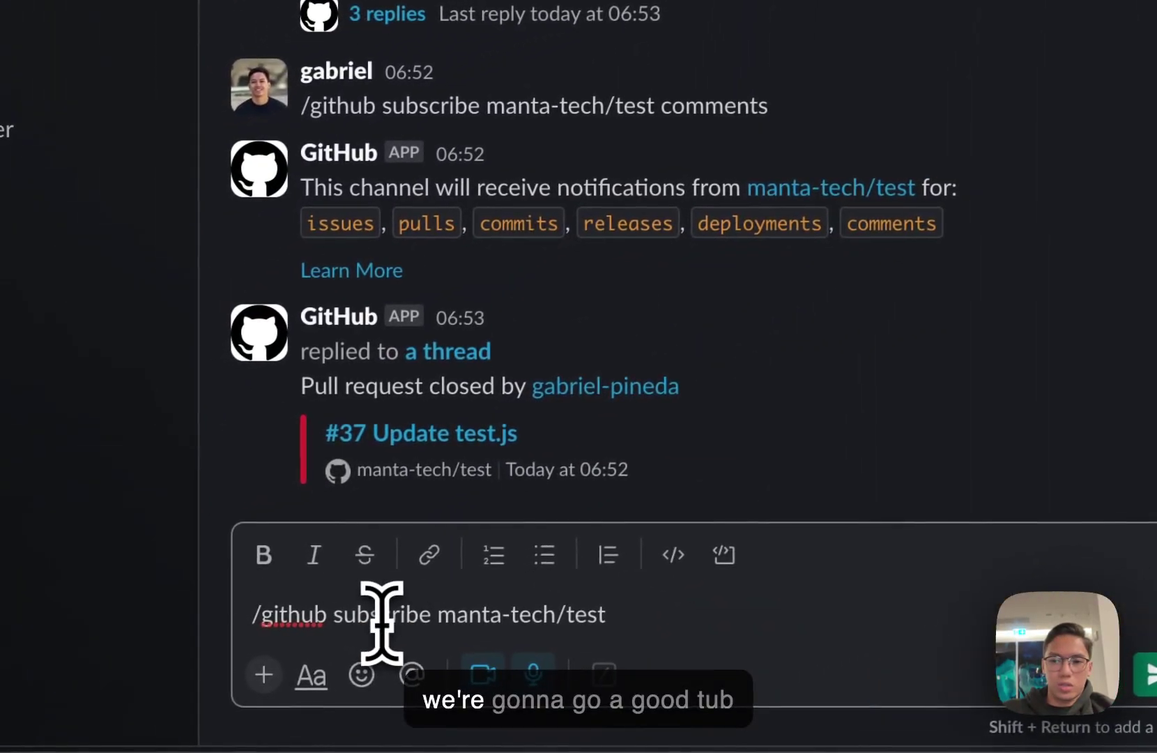
{"action": "double_click", "coordinate": [362, 635]}
{"action": "type", "text": "un"}
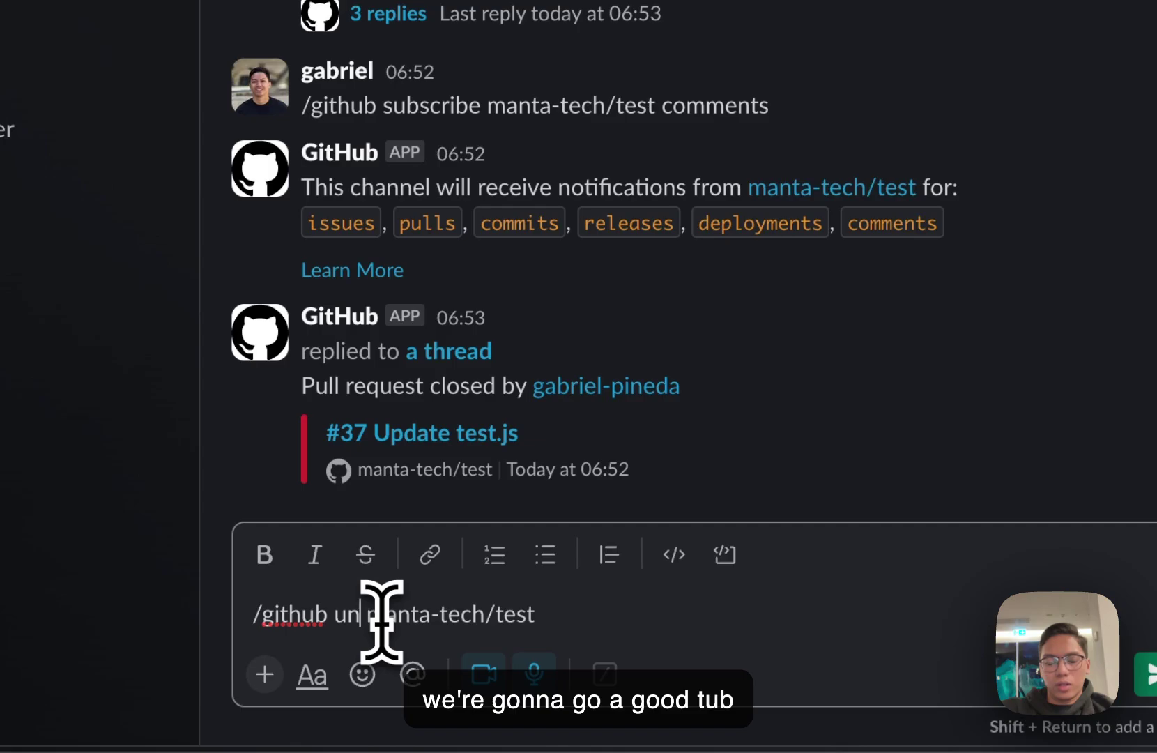
{"action": "type", "text": "subscribe"}
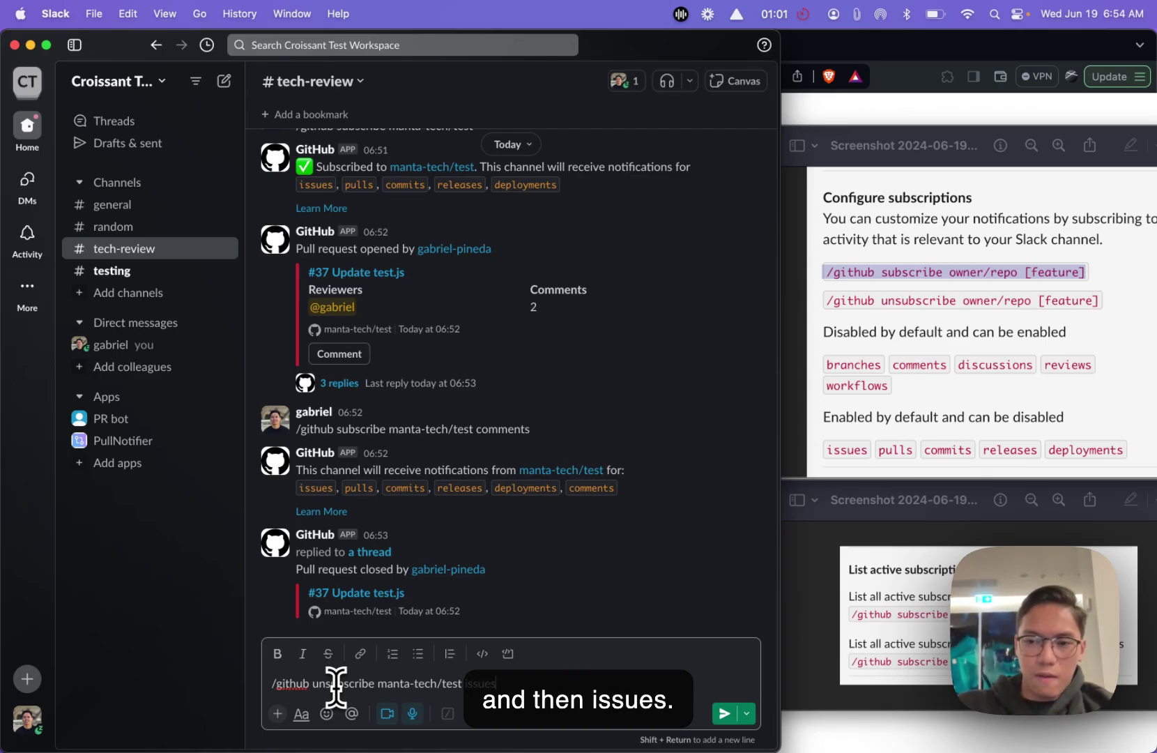
{"action": "type", "text": "issues"}
{"action": "key", "text": "BackSpace"}
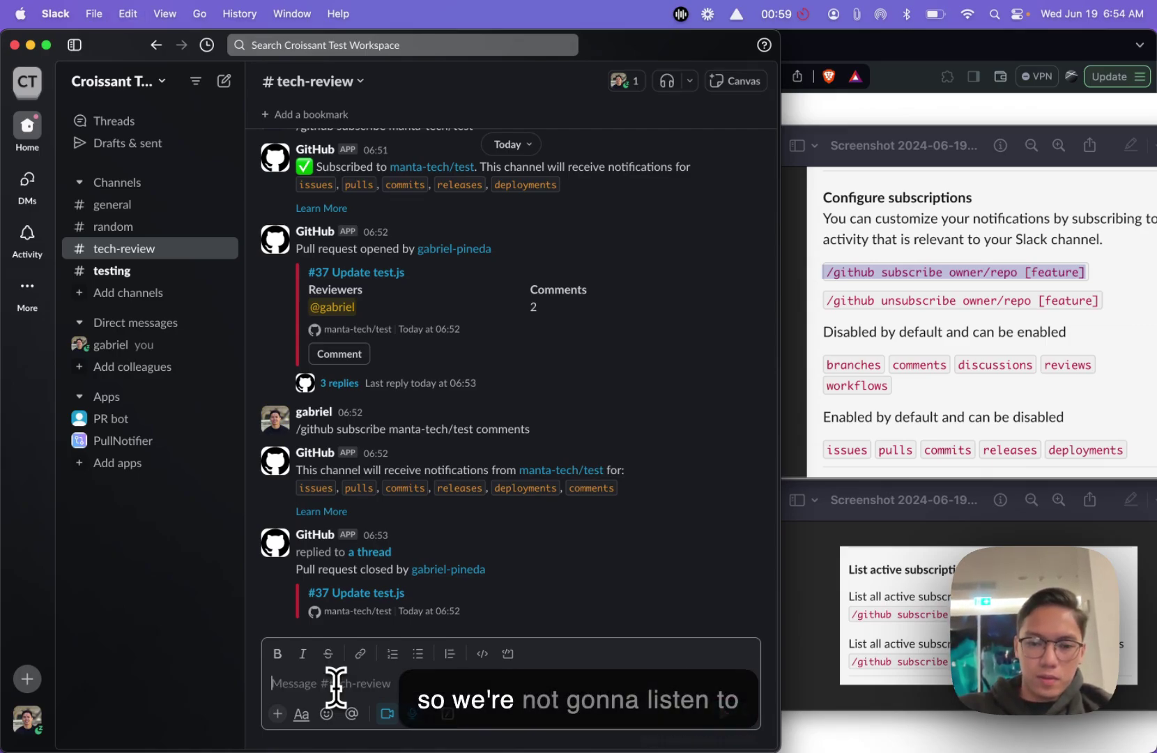
Step: Send "/github unsubscribe manta-tech/test comments" in tech-review to turn off comment notifications
{"action": "key", "text": "super+z"}
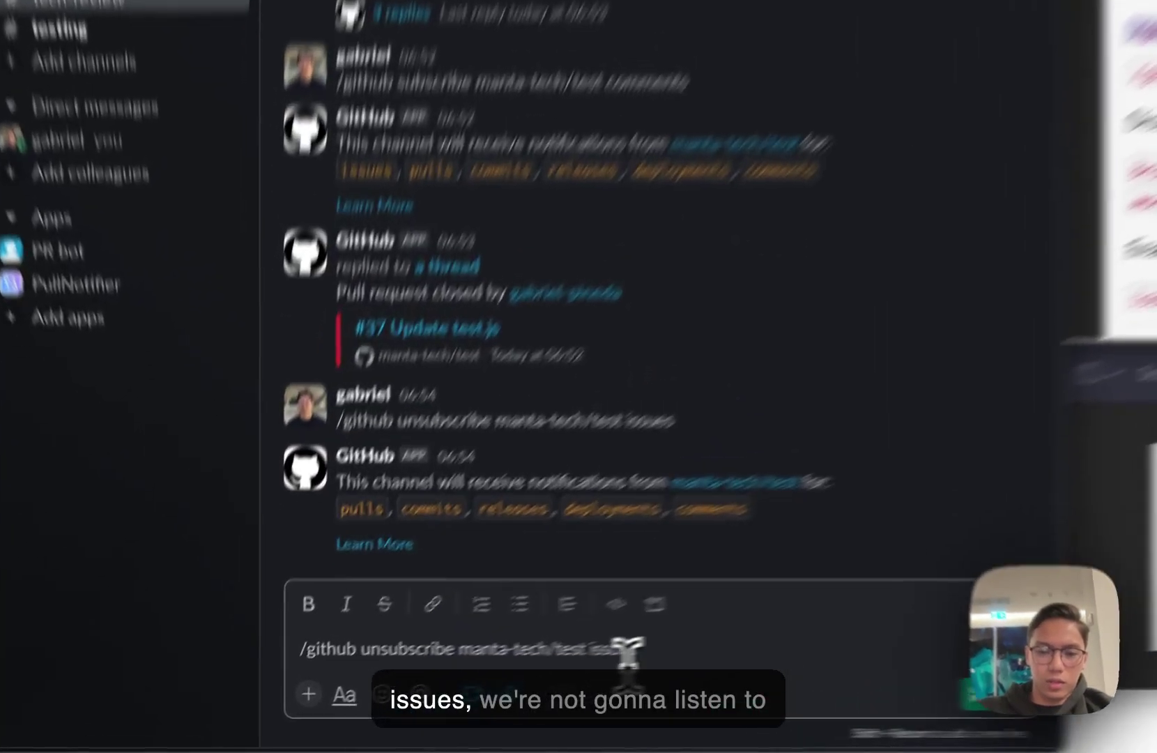
{"action": "double_click", "coordinate": [626, 649]}
{"action": "type", "text": "comments"}
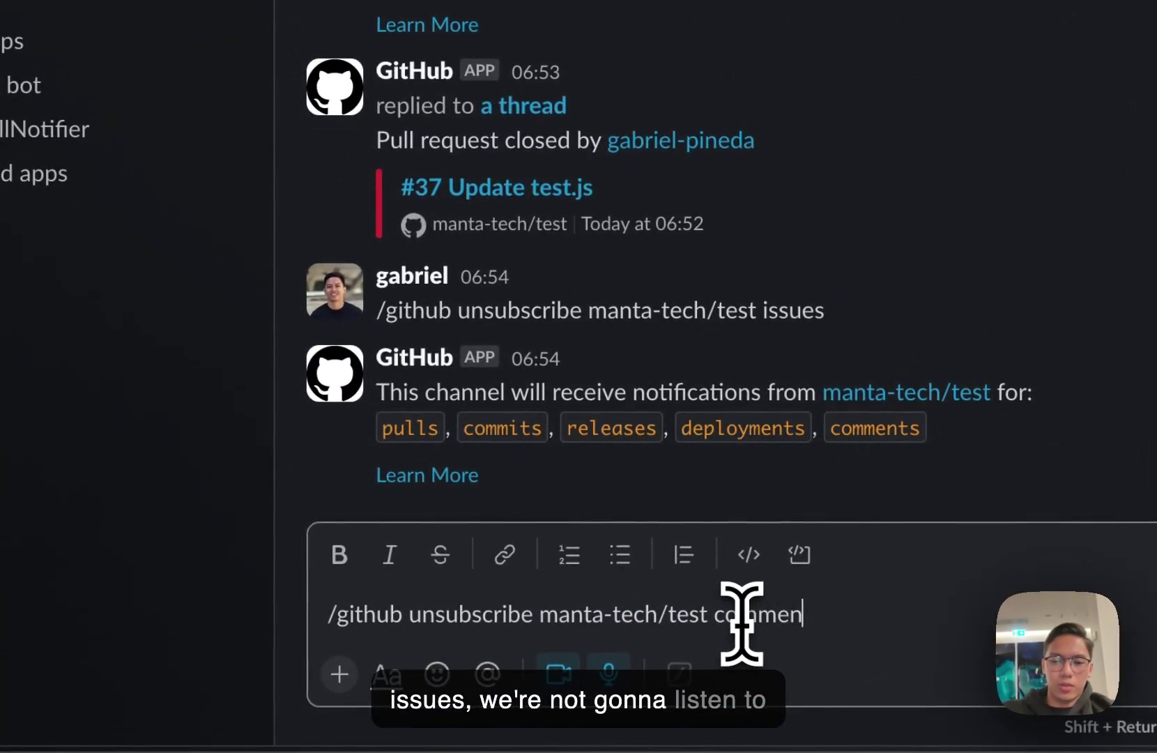
{"action": "key", "text": "super+z"}
Step: Turn off deployment notifications in tech-review with "/github unsubscribe manta-tech/test deployments"
{"action": "key", "text": "super+z"}
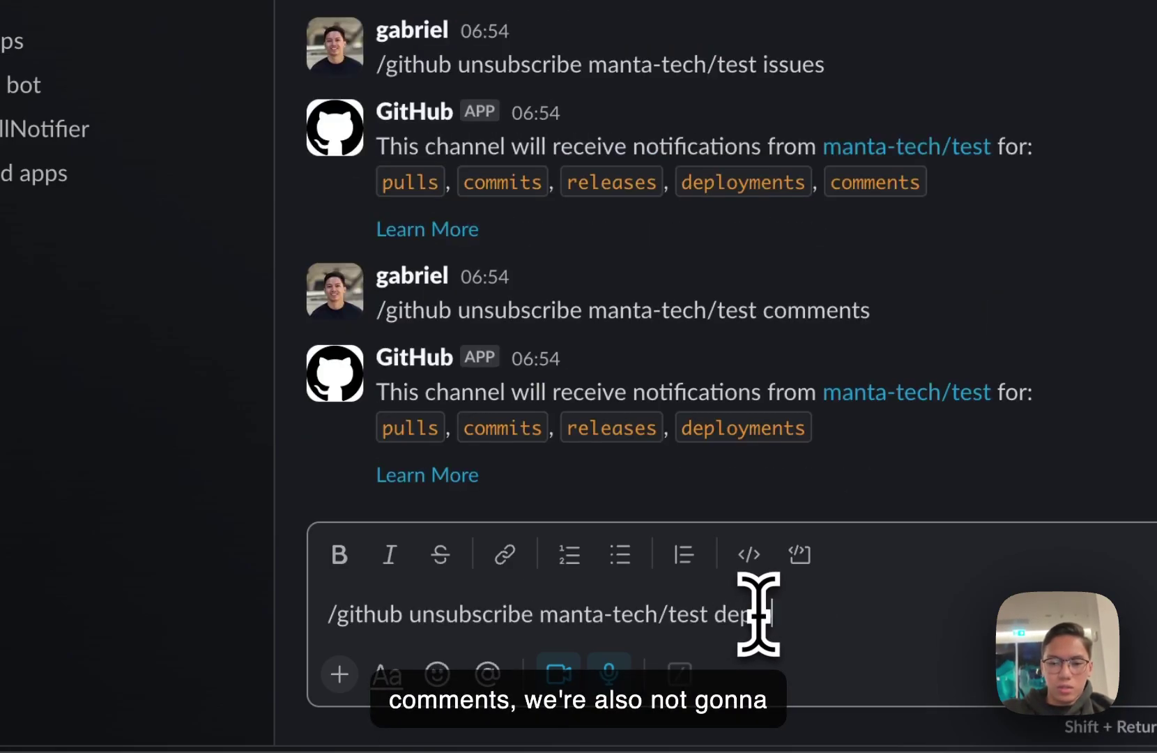
{"action": "type", "text": "loyment"}
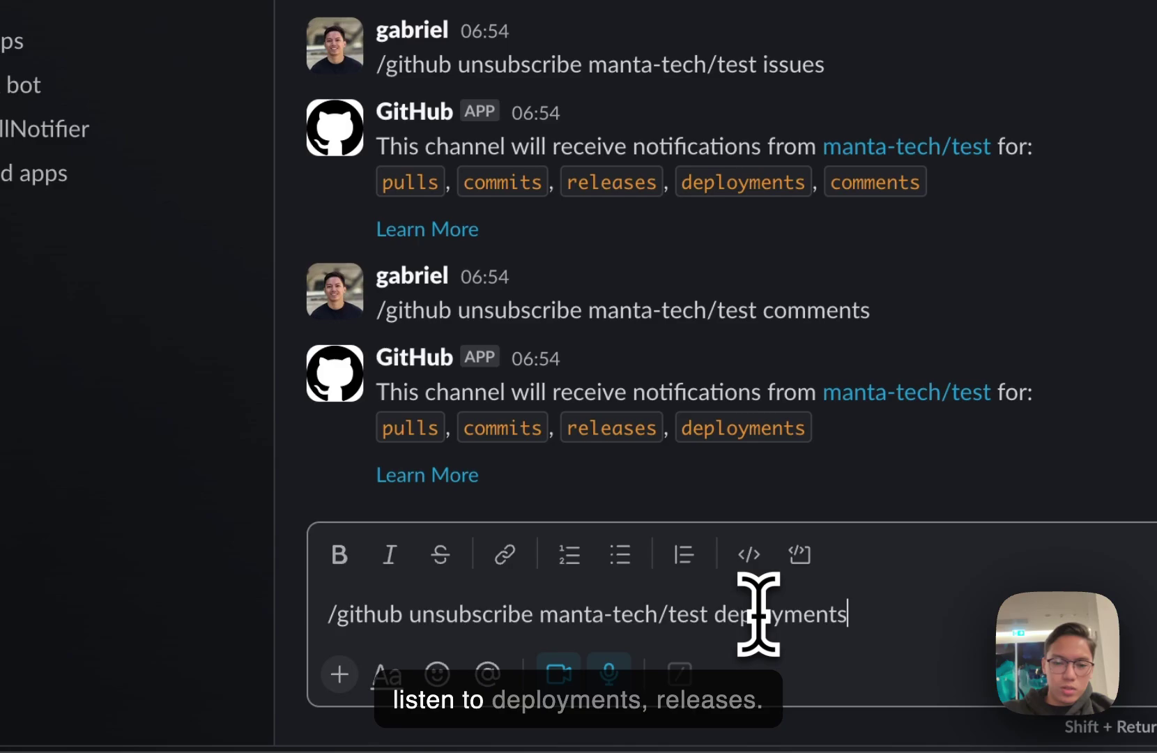
{"action": "key", "text": "Return"}
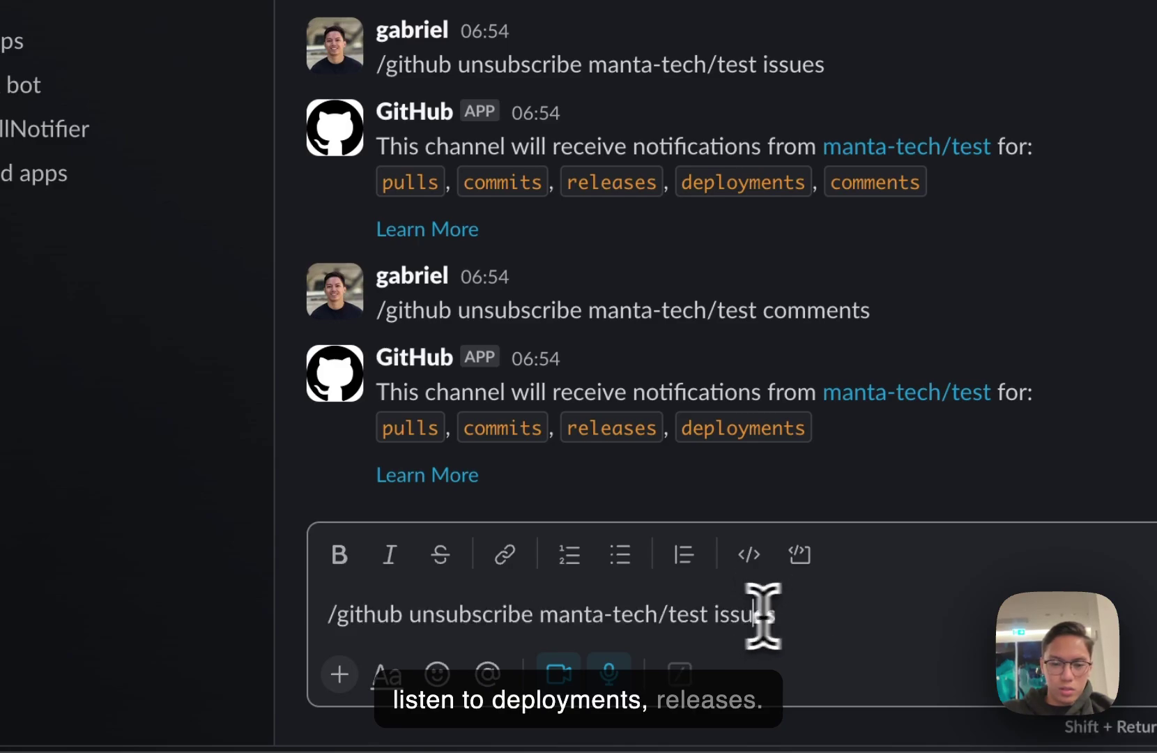
Step: Unsubscribe tech-review from releases with "/github unsubscribe manta-tech/test releases" and check which features remain in the GitHub reply
{"action": "double_click", "coordinate": [764, 615]}
{"action": "type", "text": "relea"}
{"action": "key", "text": "Return"}
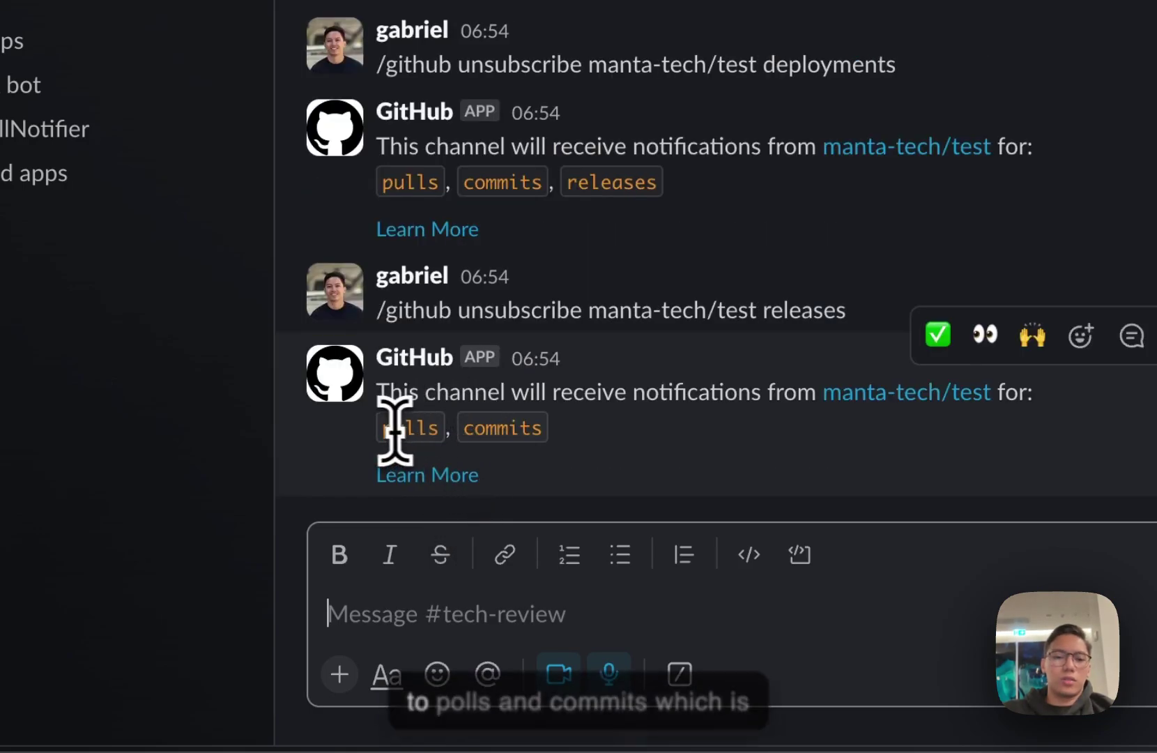
{"action": "left_click_drag", "start_coordinate": [393, 421], "coordinate": [590, 460]}
{"action": "left_click", "coordinate": [578, 430]}
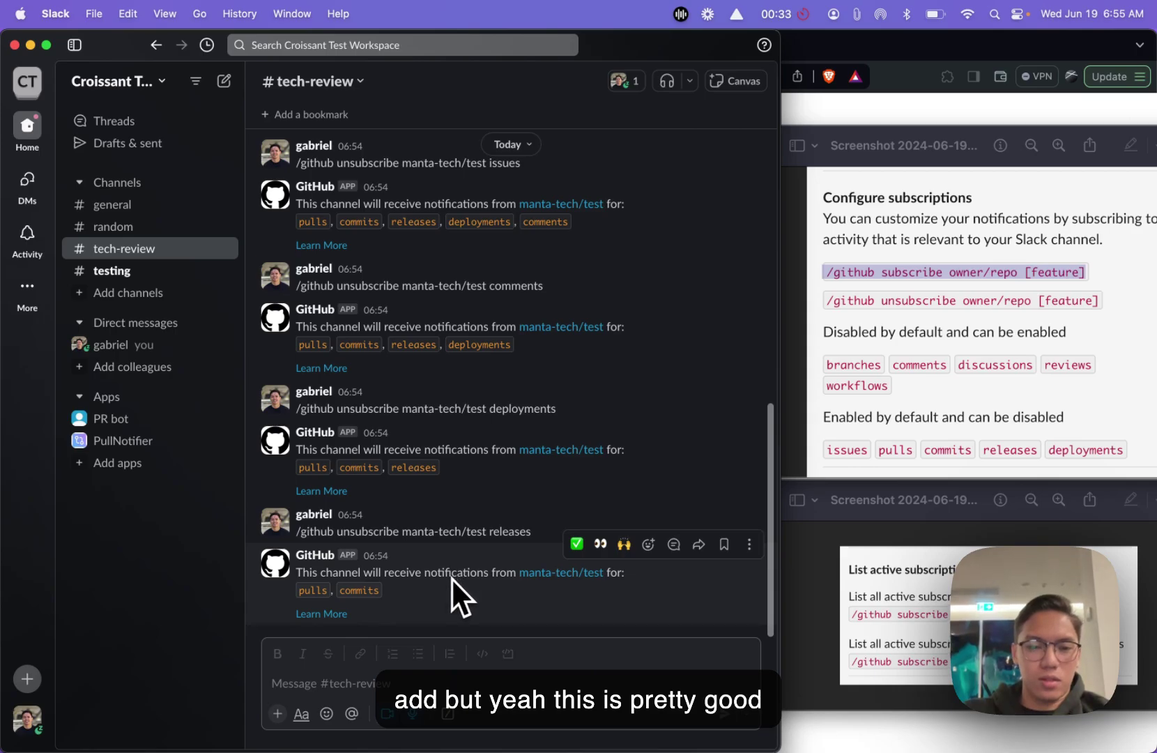
Step: List the repositories tech-review is subscribed to with "/github subscribe list"
{"action": "scroll", "coordinate": [472, 464], "scroll_direction": "up", "scroll_amount": 10}
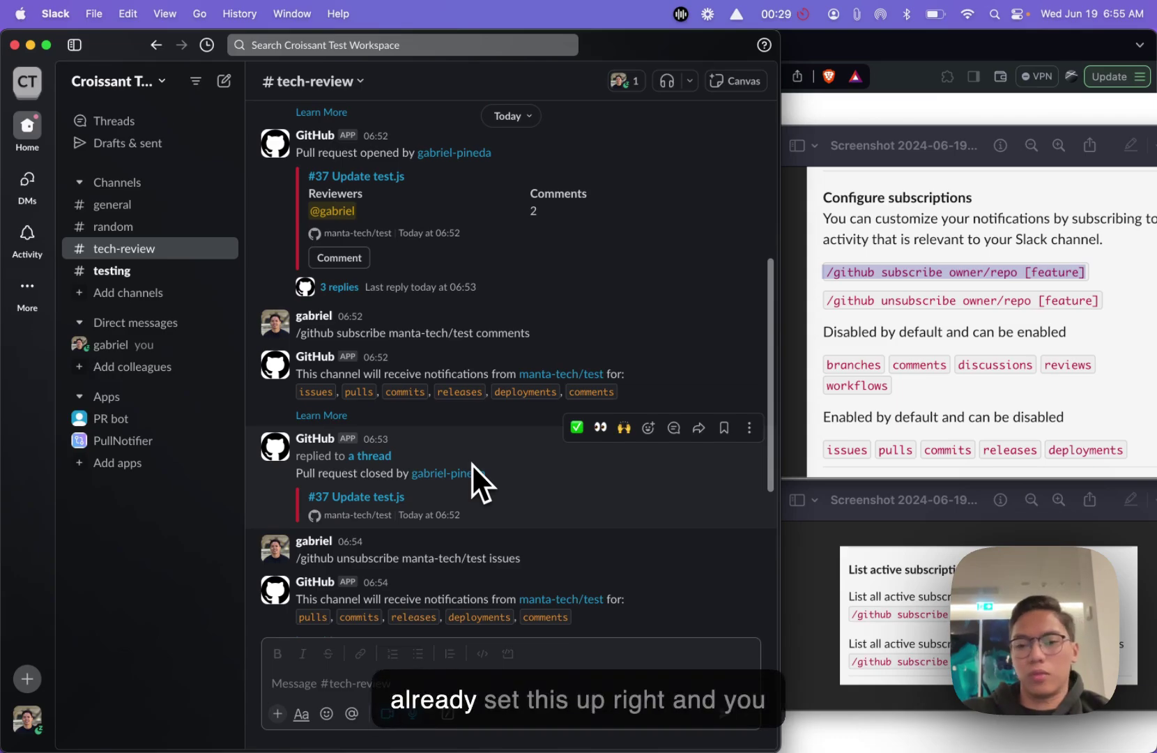
{"action": "scroll", "coordinate": [488, 474], "scroll_direction": "down", "scroll_amount": 2}
{"action": "scroll", "coordinate": [502, 481], "scroll_direction": "down", "scroll_amount": 10}
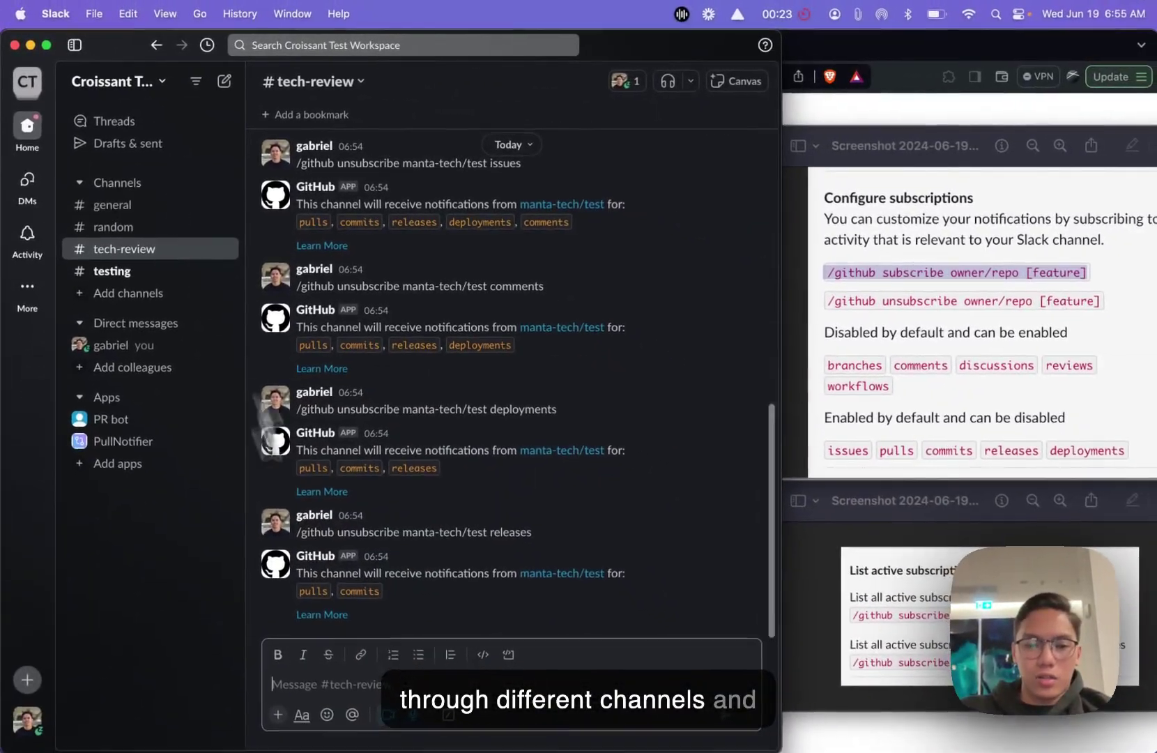
{"action": "type", "text": "/git"}
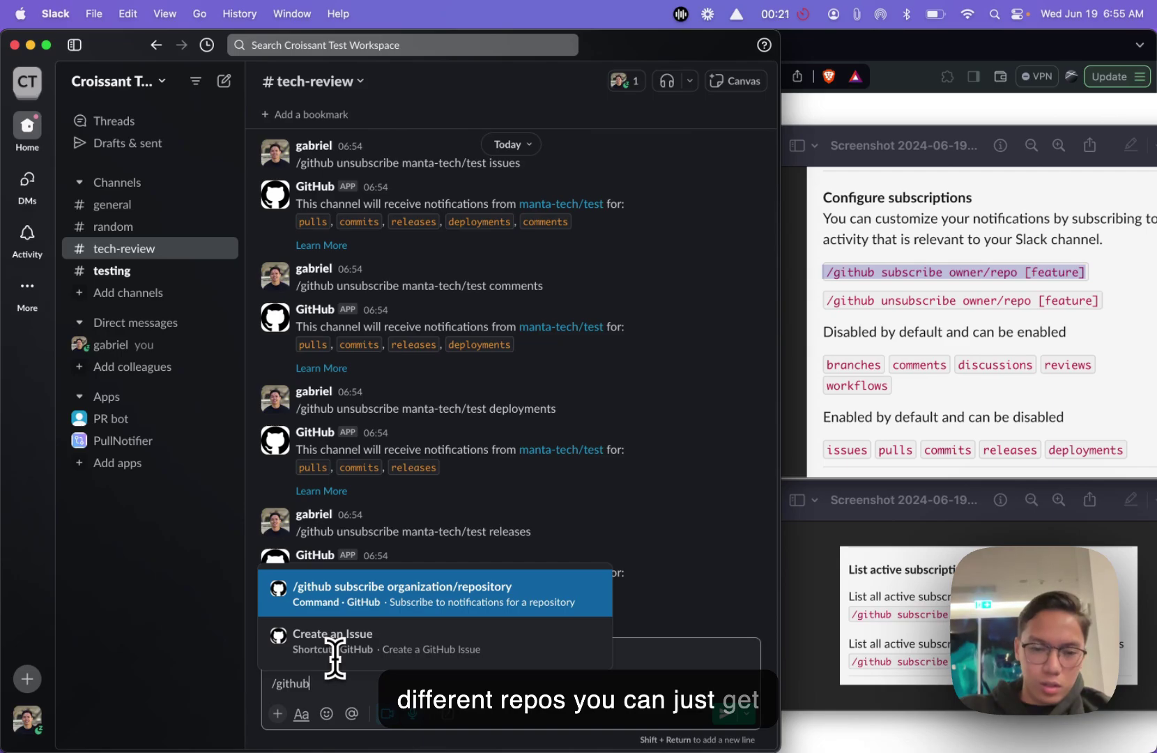
{"action": "type", "text": "hub sub"}
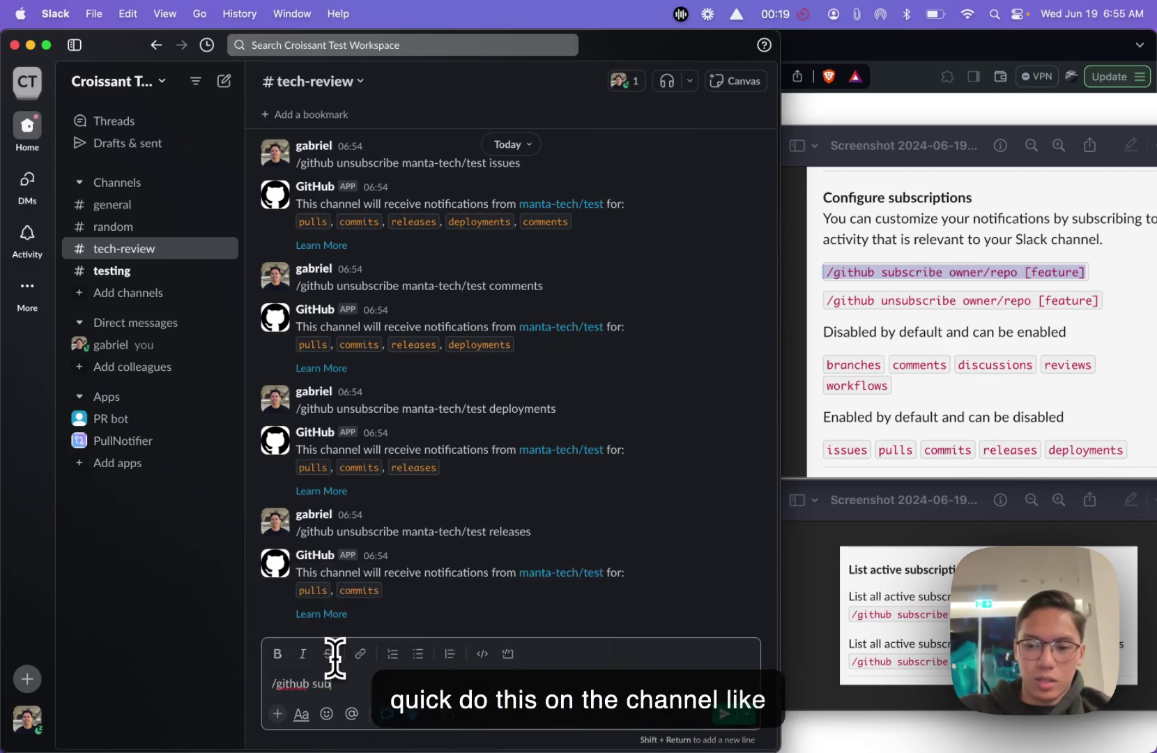
{"action": "type", "text": "scribe list"}
{"action": "key", "text": "Return"}
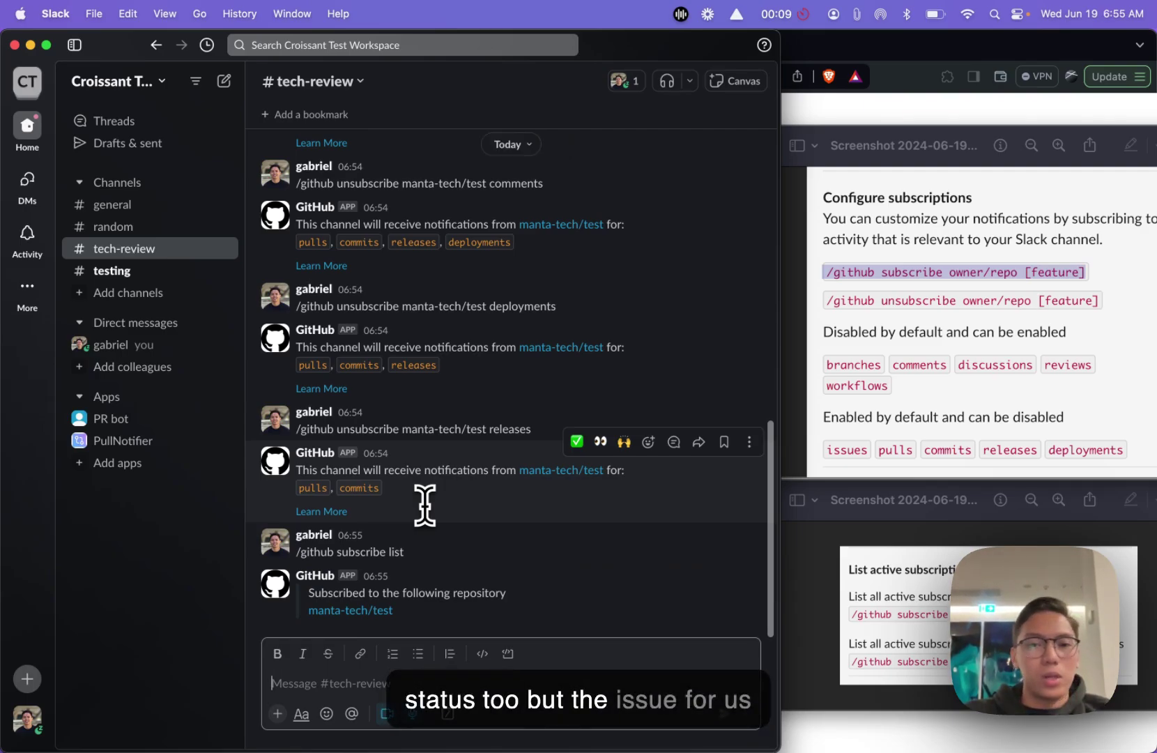
Step: Review the GitHub messages in the tech-review history and glance at the testing channel to compare how noisy the notifications are
{"action": "scroll", "coordinate": [424, 506], "scroll_direction": "up", "scroll_amount": 4}
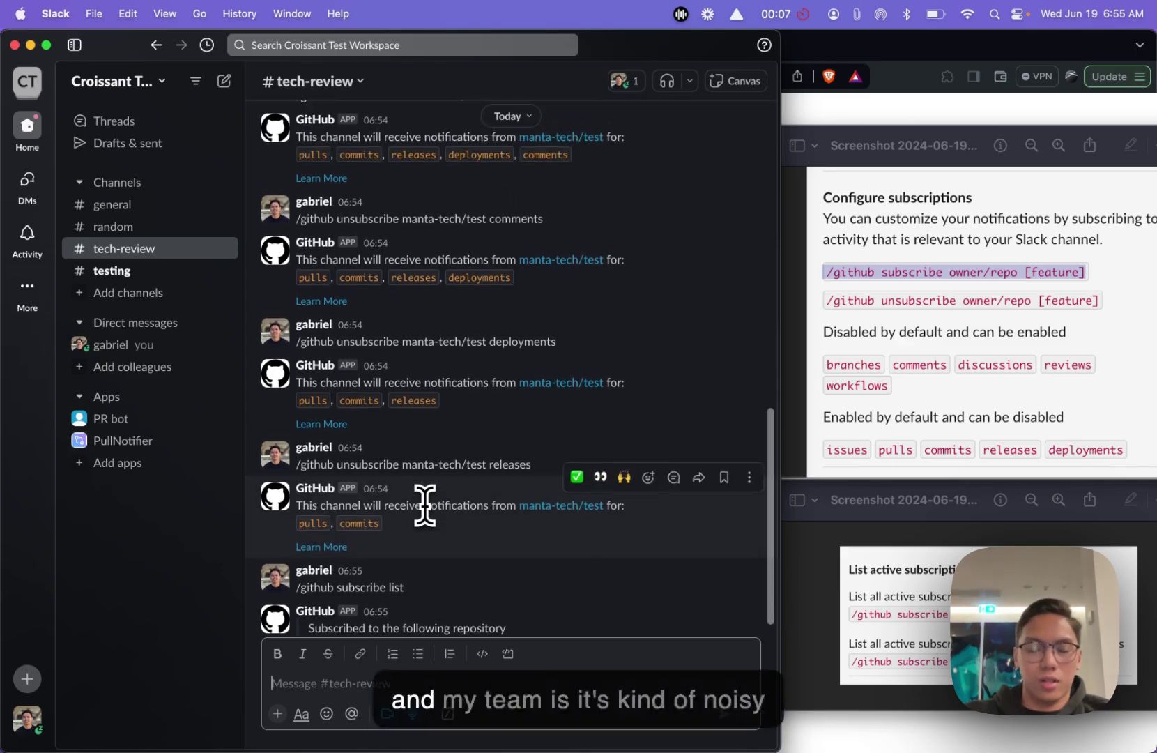
{"action": "scroll", "coordinate": [425, 506], "scroll_direction": "up", "scroll_amount": 8}
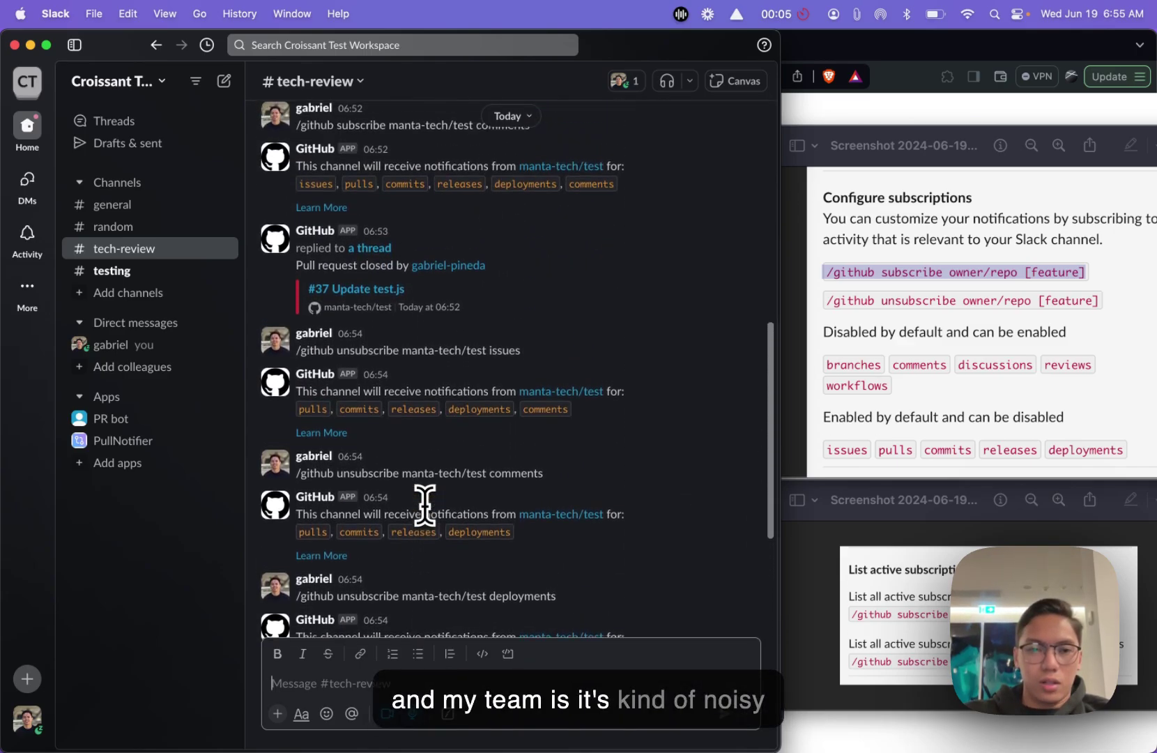
{"action": "scroll", "coordinate": [424, 506], "scroll_direction": "up", "scroll_amount": 15}
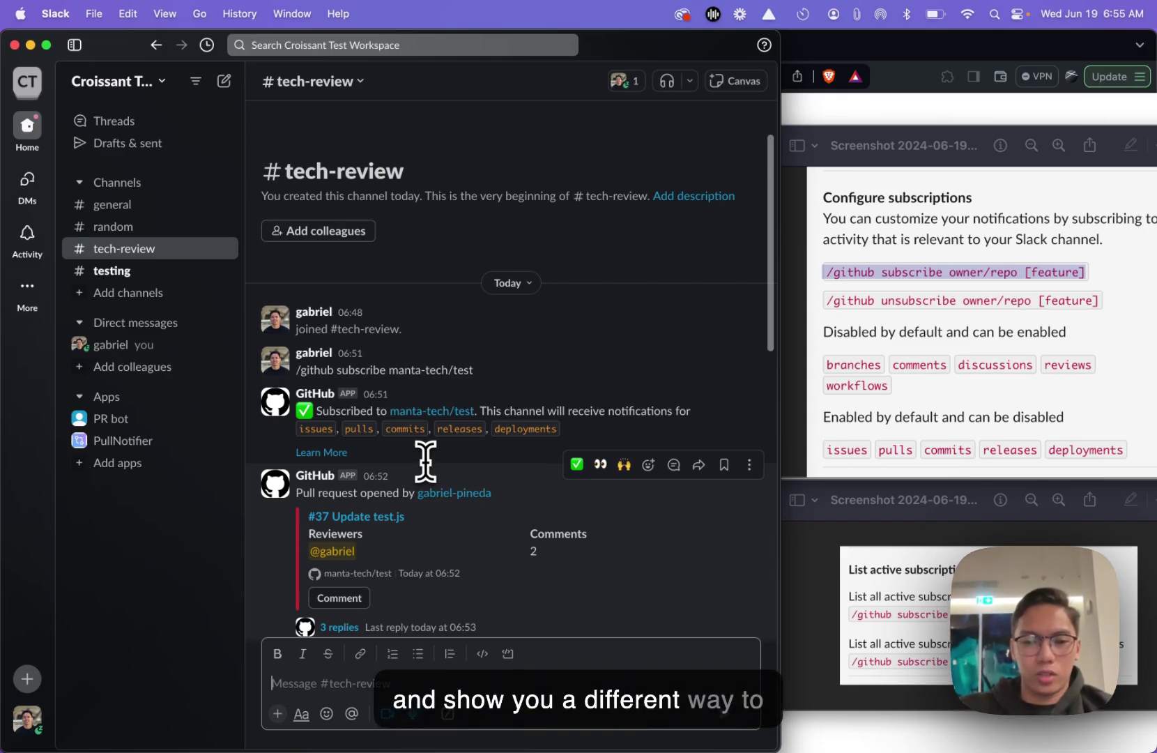
{"action": "scroll", "coordinate": [425, 460], "scroll_direction": "down", "scroll_amount": 15}
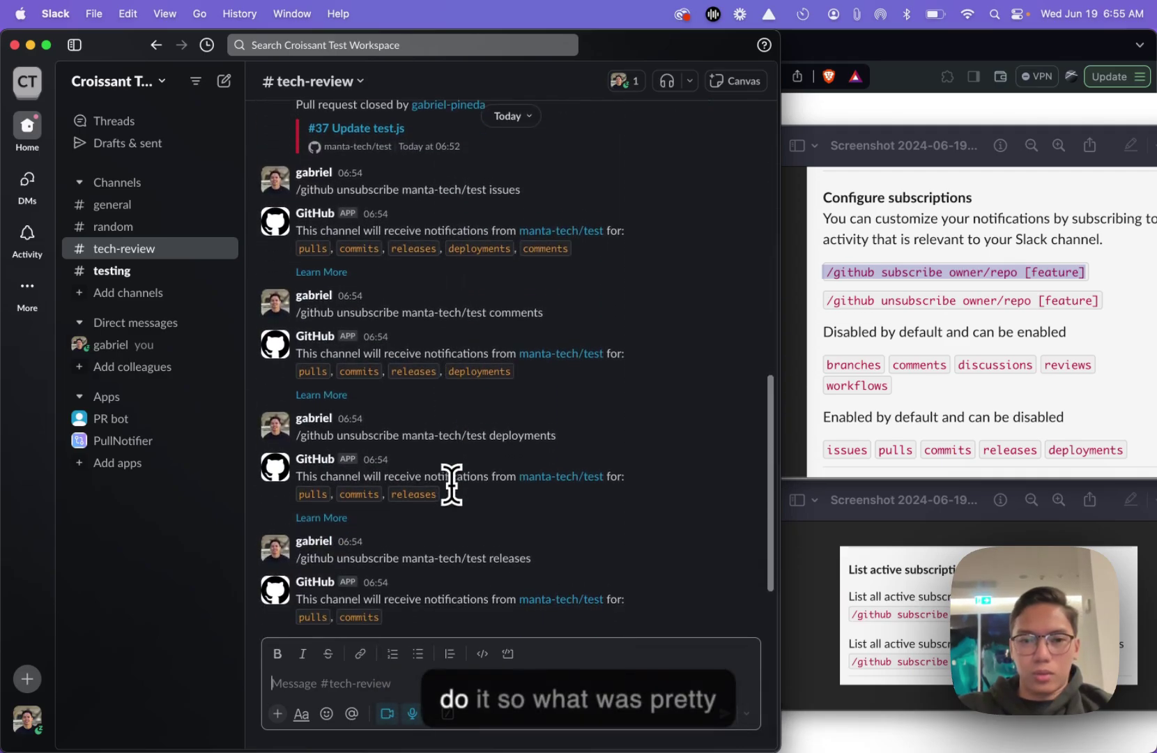
{"action": "scroll", "coordinate": [451, 484], "scroll_direction": "down", "scroll_amount": 1}
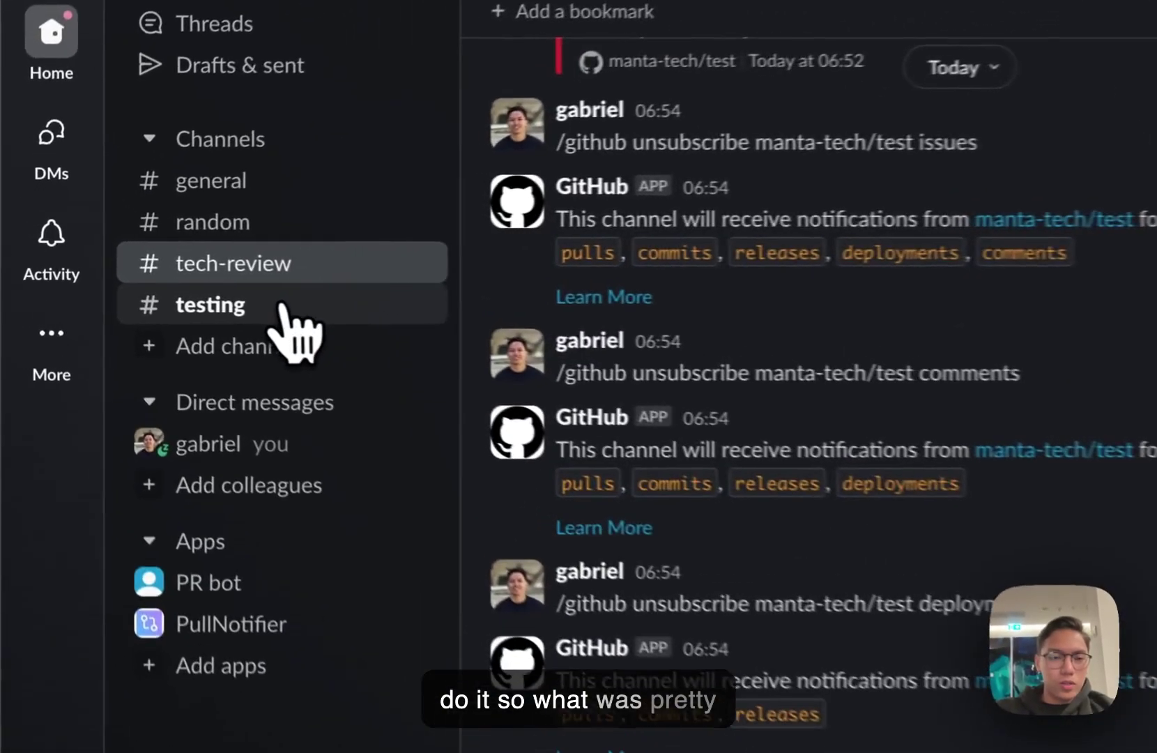
{"action": "left_click", "coordinate": [149, 270]}
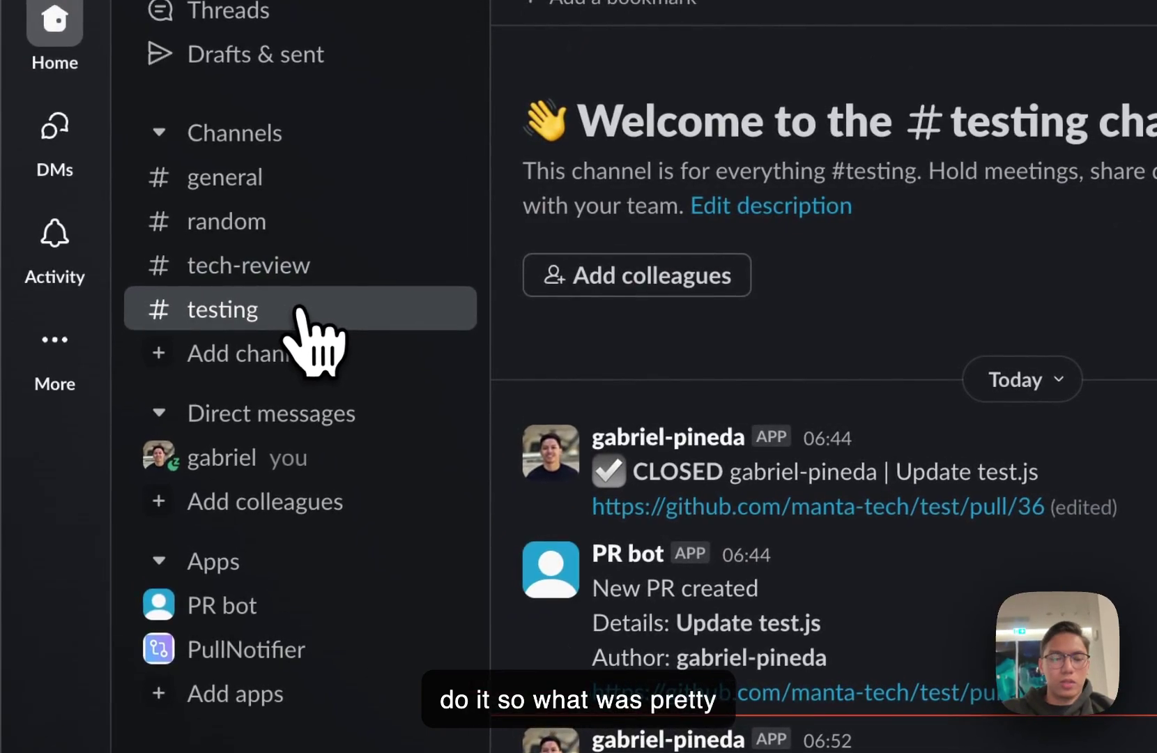
{"action": "left_click", "coordinate": [297, 280]}
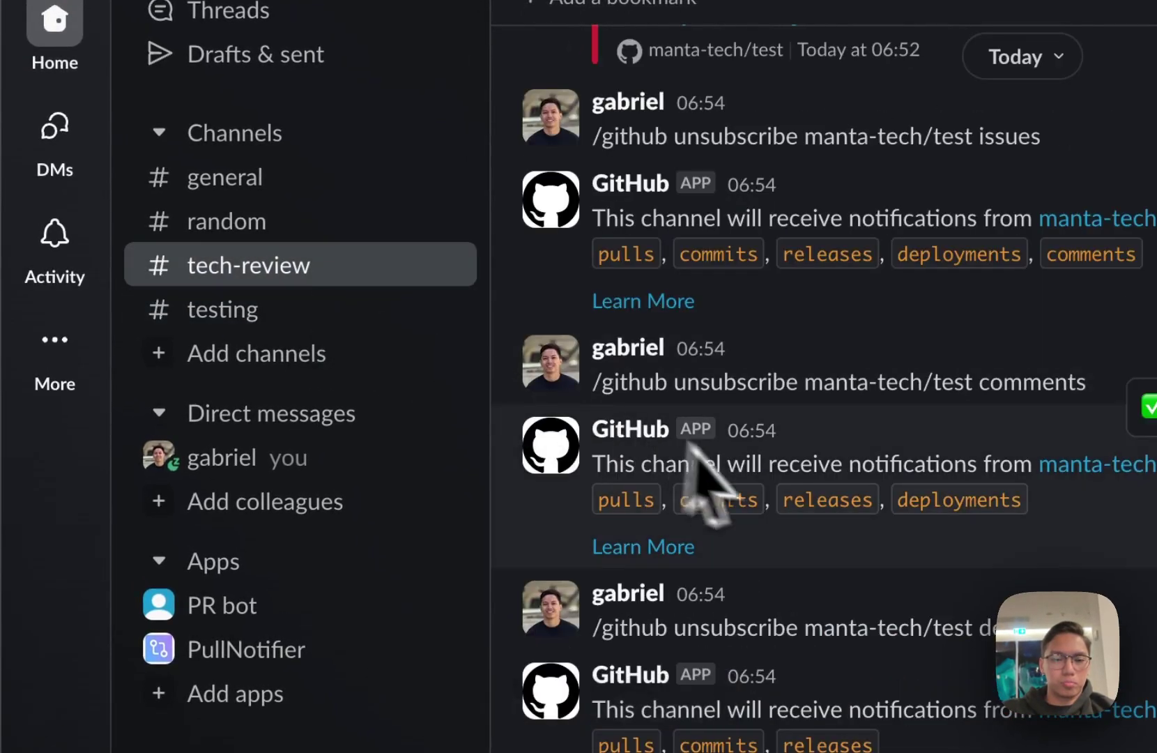
{"action": "scroll", "coordinate": [732, 488], "scroll_direction": "up", "scroll_amount": 5}
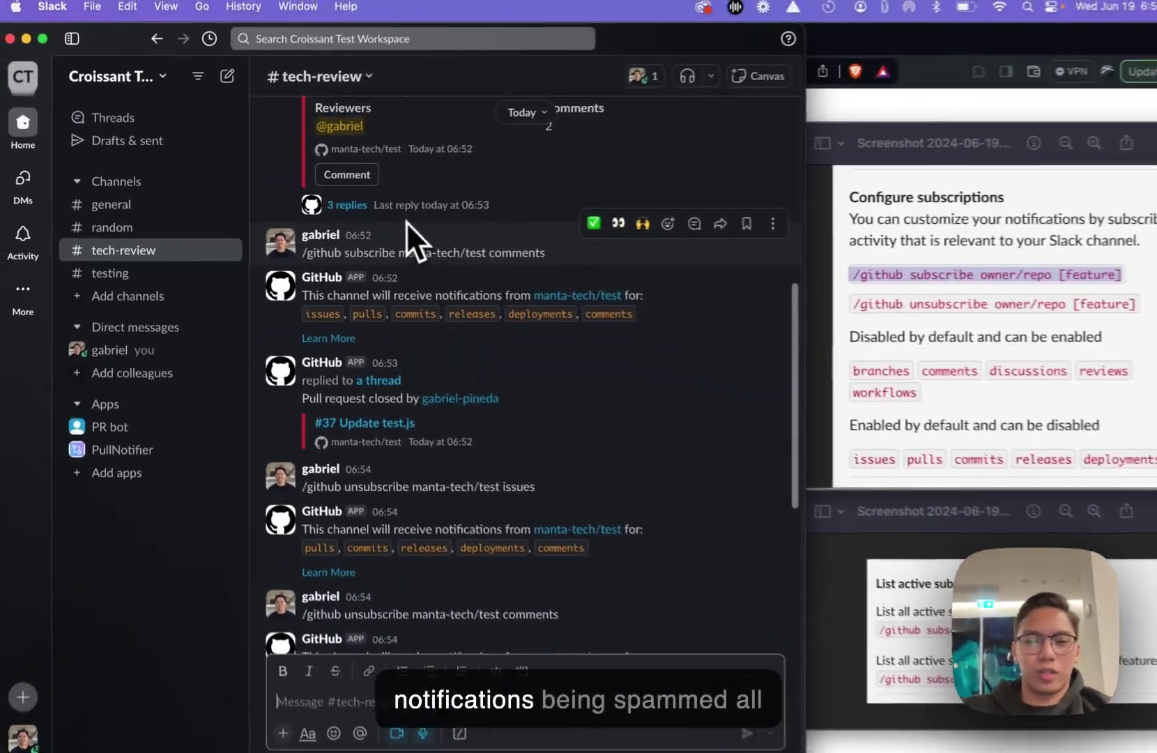
{"action": "scroll", "coordinate": [397, 221], "scroll_direction": "up", "scroll_amount": 10}
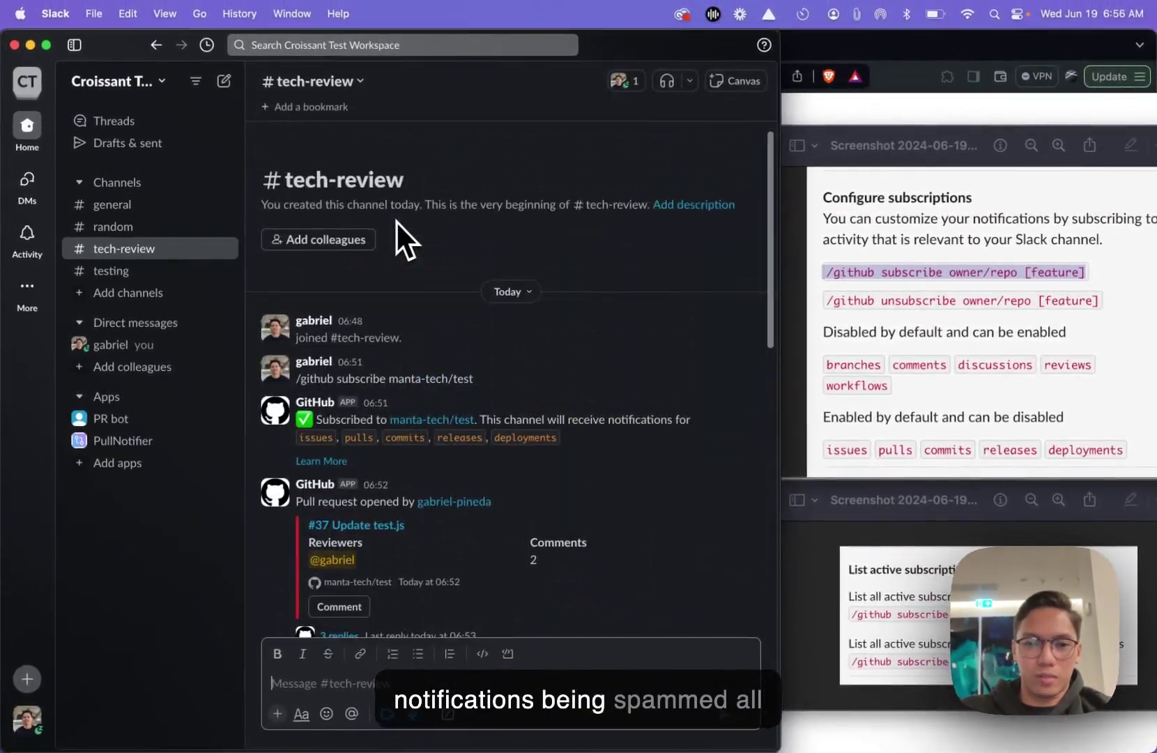
{"action": "scroll", "coordinate": [396, 221], "scroll_direction": "down", "scroll_amount": 15}
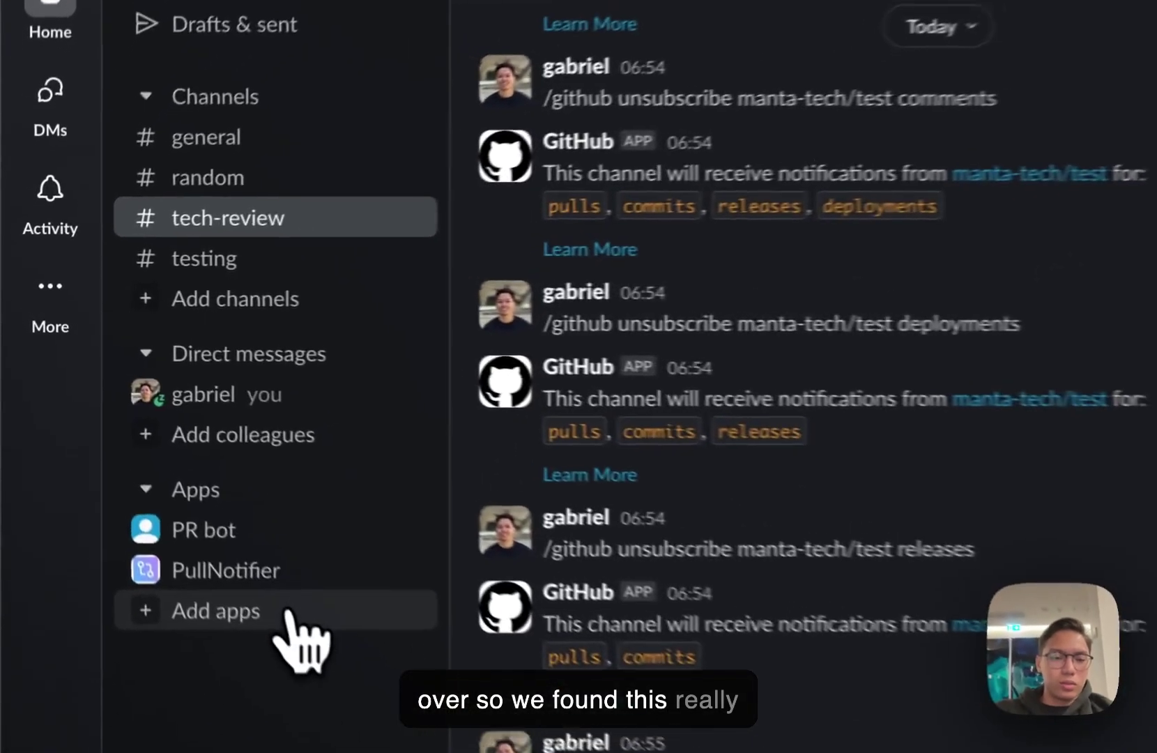
Step: Find PullNotifier for Github among the workspace's apps, view its About details, and go to the general channel
{"action": "left_click", "coordinate": [157, 463]}
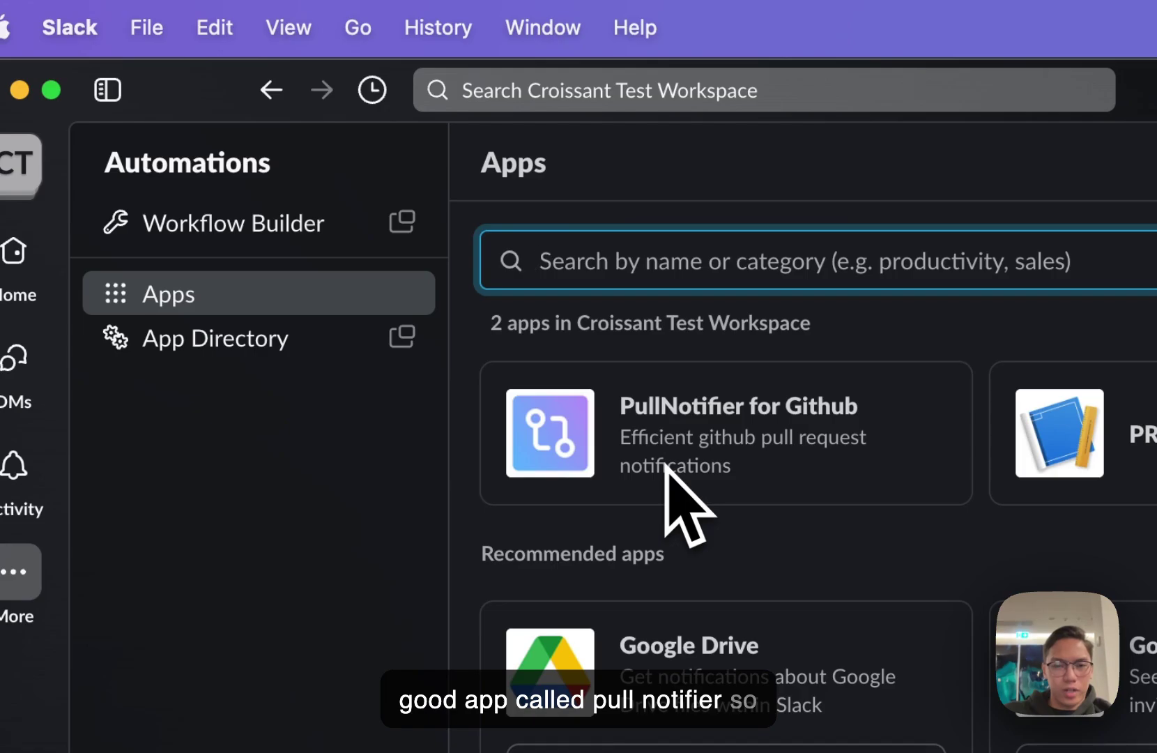
{"action": "left_click", "coordinate": [675, 423]}
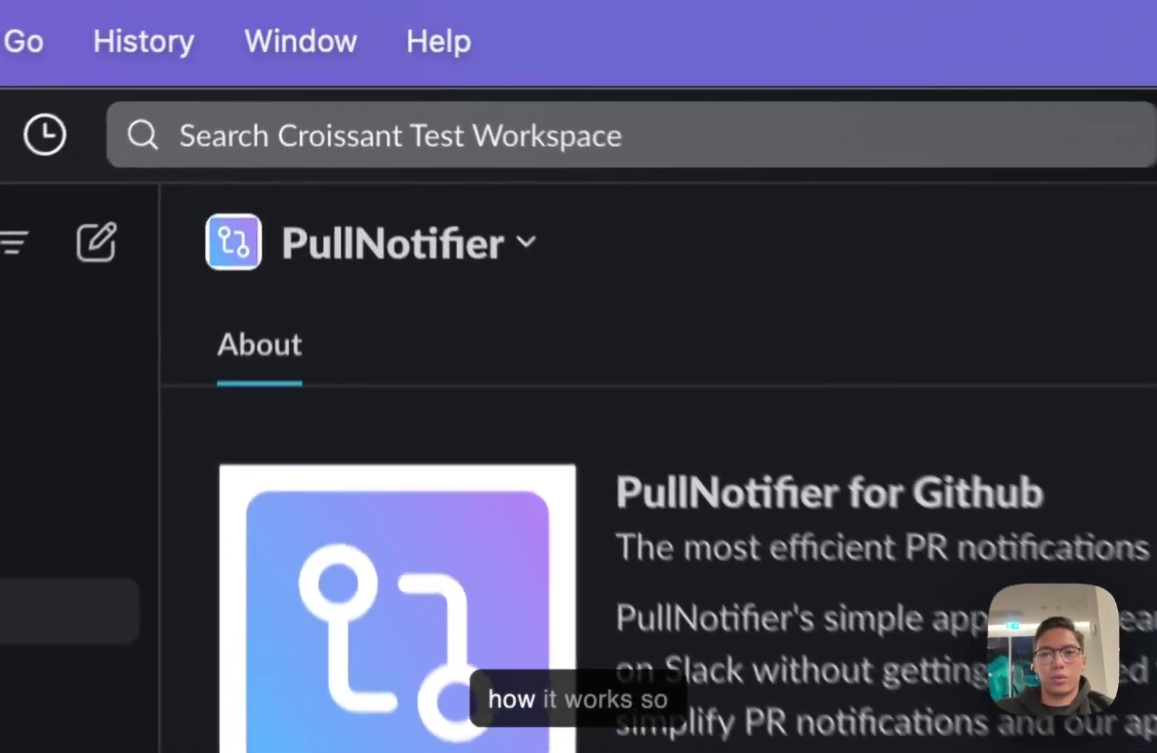
{"action": "left_click", "coordinate": [115, 204]}
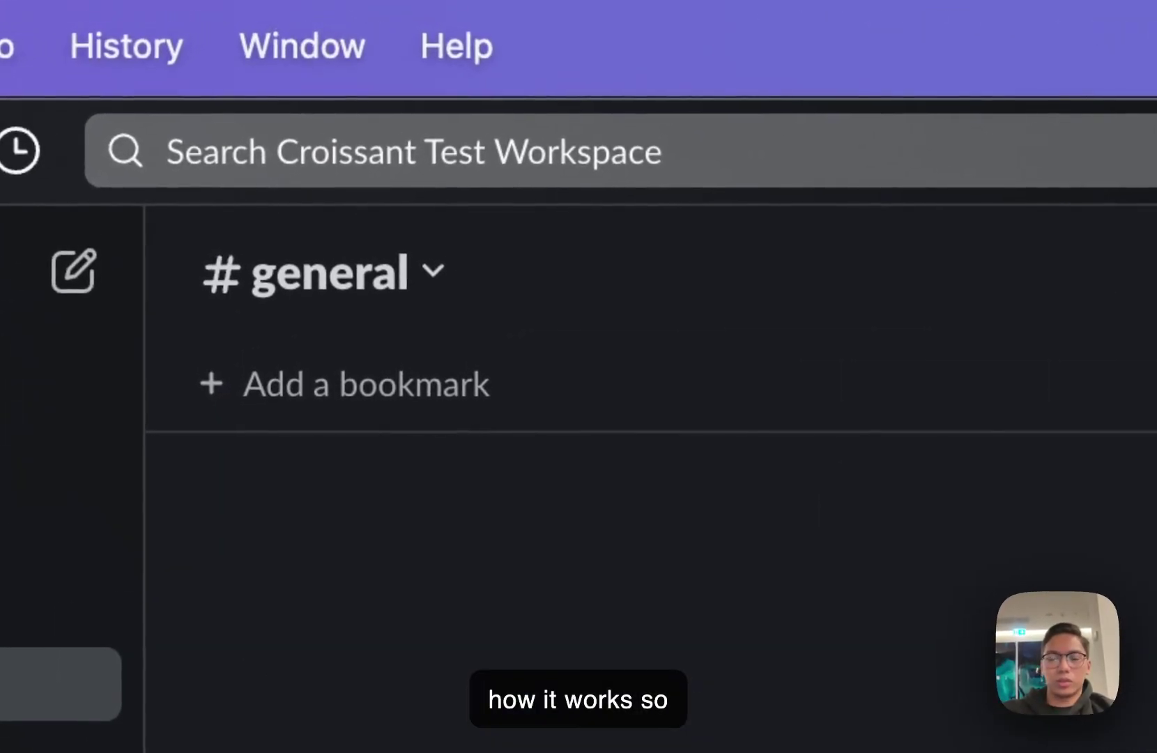
Step: Switch to Brave and open the PullNotifier dashboard at pullnotifier.com
{"action": "key", "text": "super+l"}
{"action": "type", "text": "pu"}
{"action": "key", "text": "Return"}
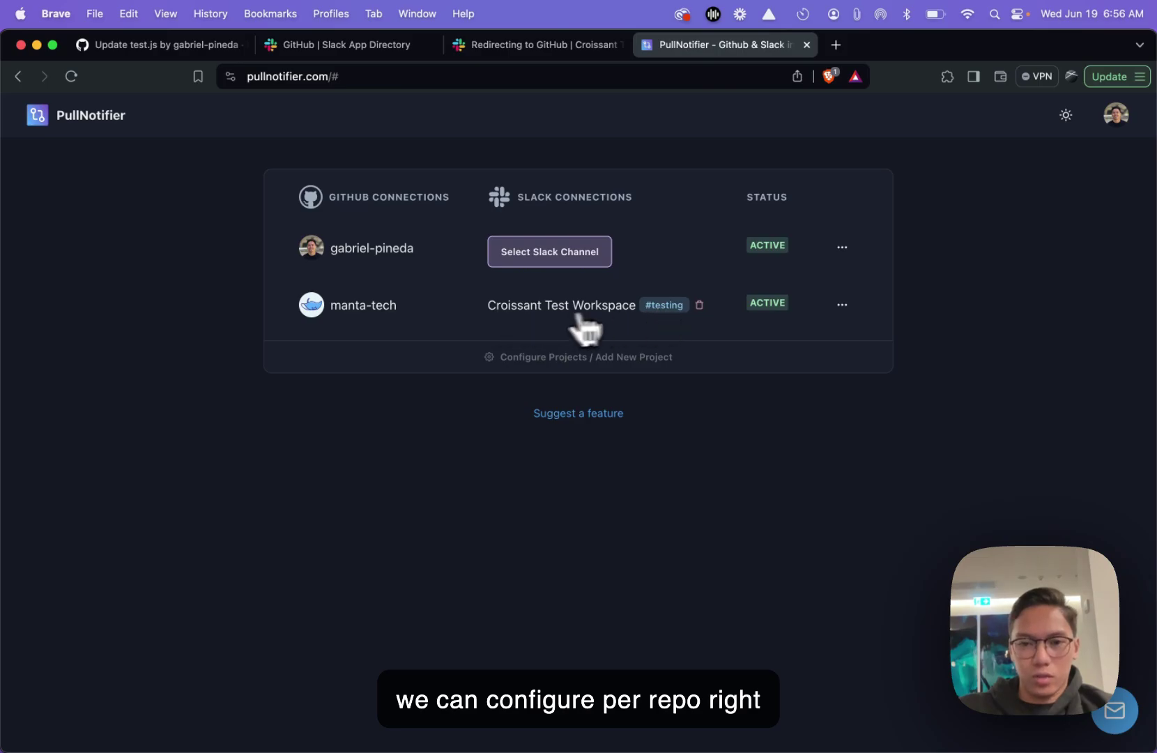
Step: Delete the Slack connection between manta-tech and the #testing channel in PullNotifier
{"action": "left_click", "coordinate": [699, 305]}
{"action": "left_click", "coordinate": [648, 338]}
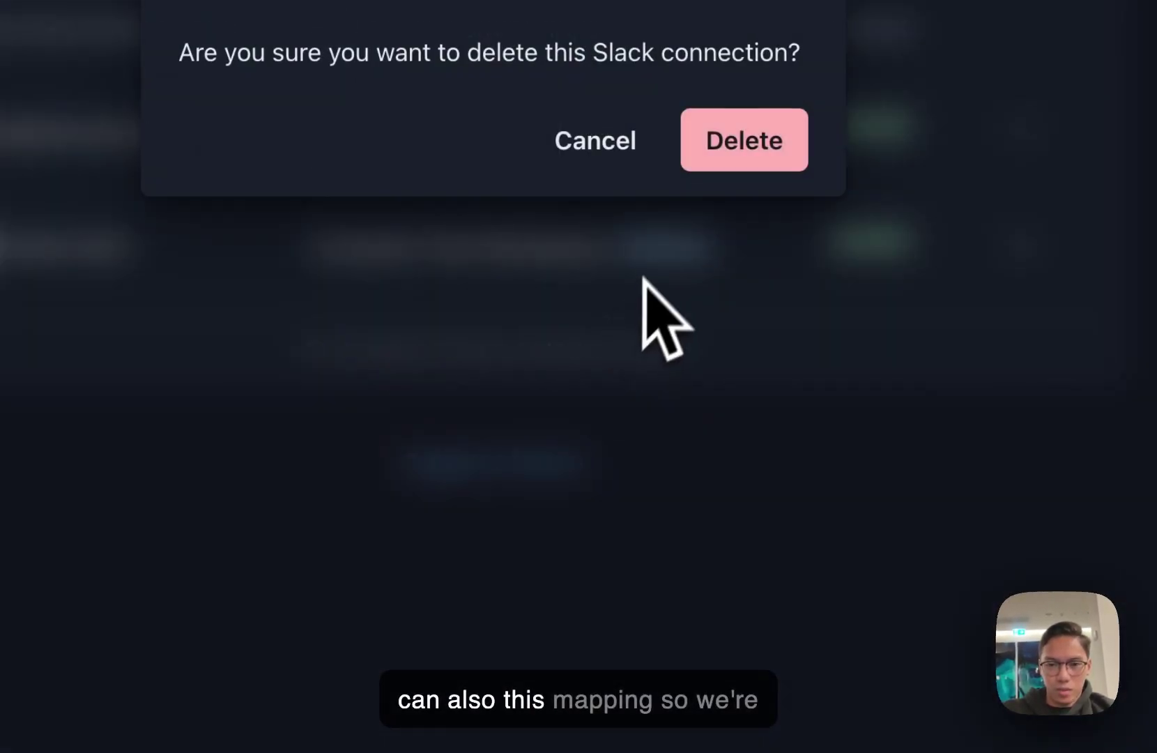
{"action": "left_click", "coordinate": [725, 159]}
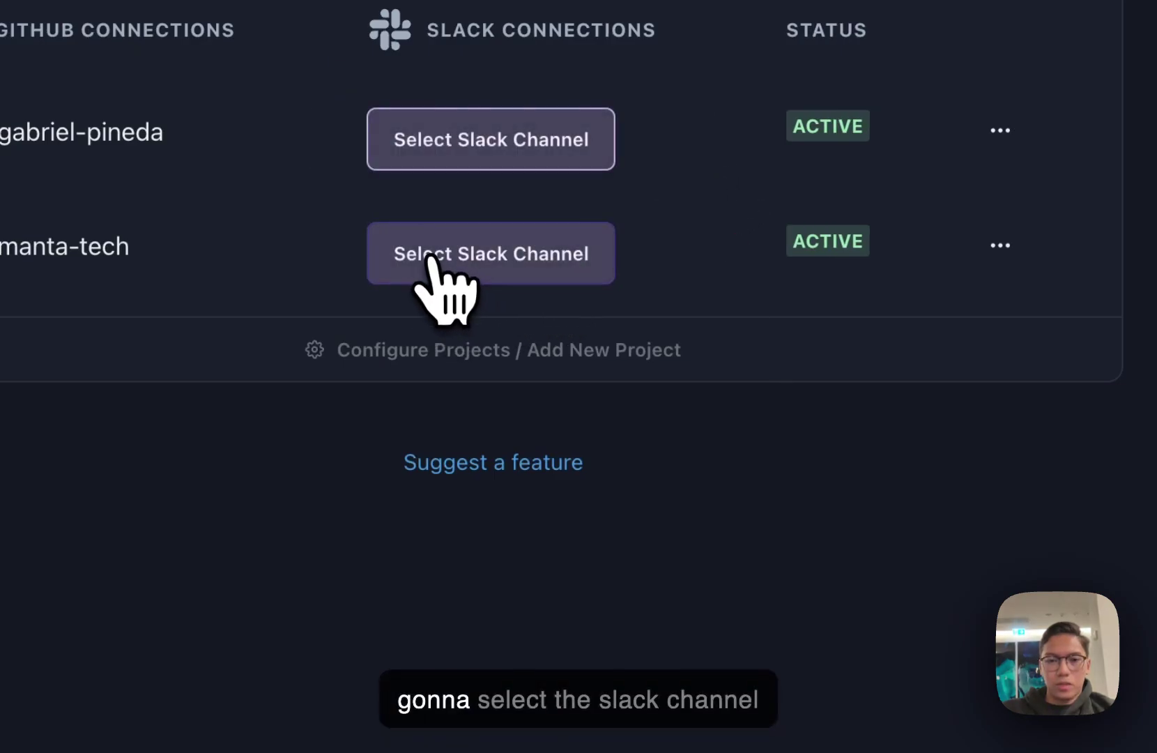
Step: Connect manta-tech to the random channel of Croissant Test Workspace and allow PullNotifier access
{"action": "left_click", "coordinate": [430, 258]}
{"action": "left_click", "coordinate": [509, 483]}
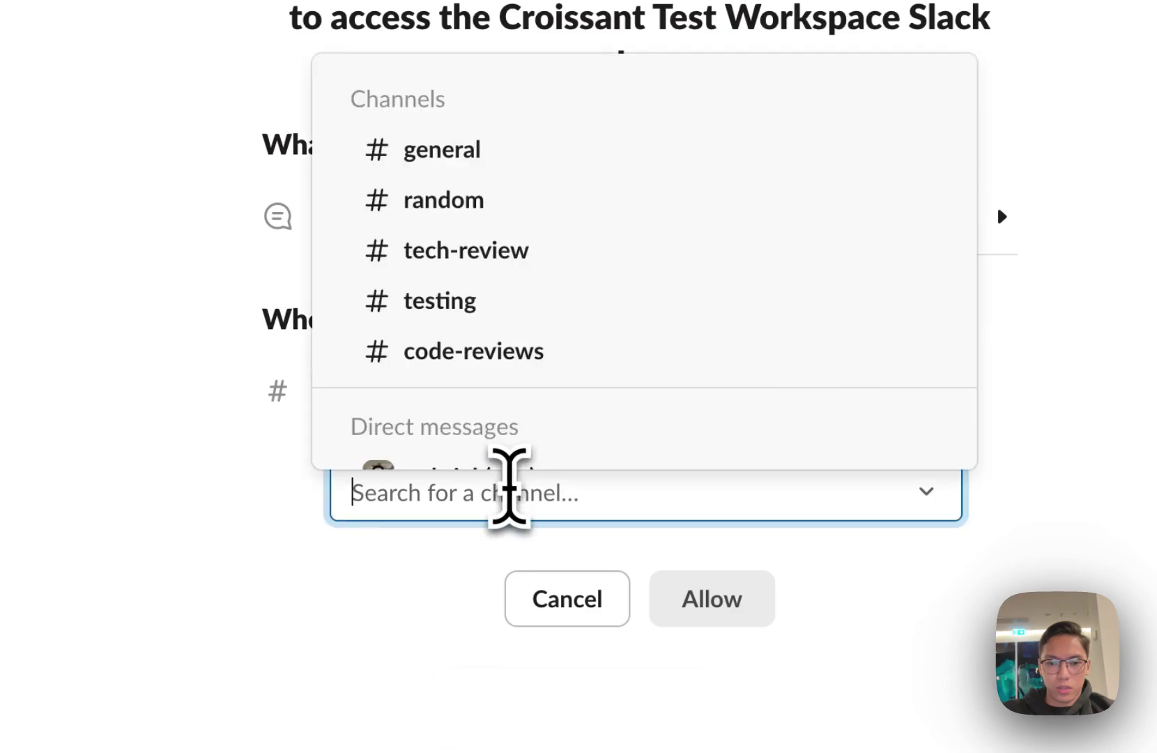
{"action": "scroll", "coordinate": [534, 278], "scroll_direction": "down", "scroll_amount": 2}
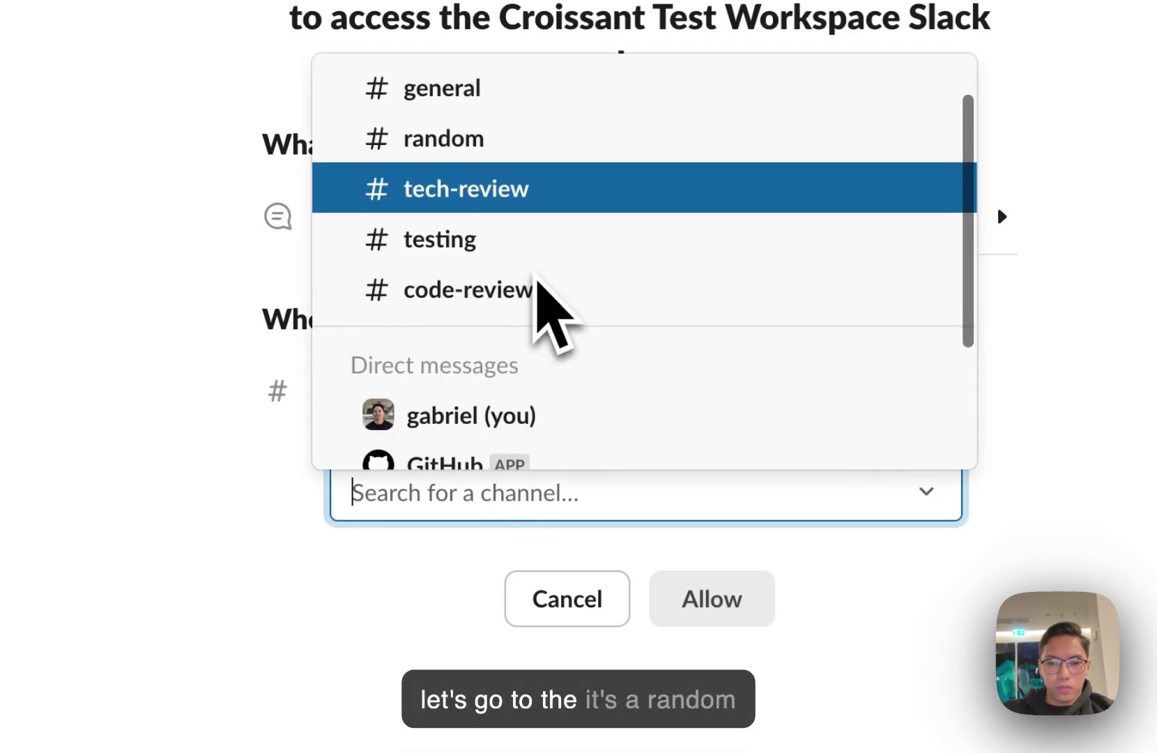
{"action": "scroll", "coordinate": [544, 212], "scroll_direction": "up", "scroll_amount": 2}
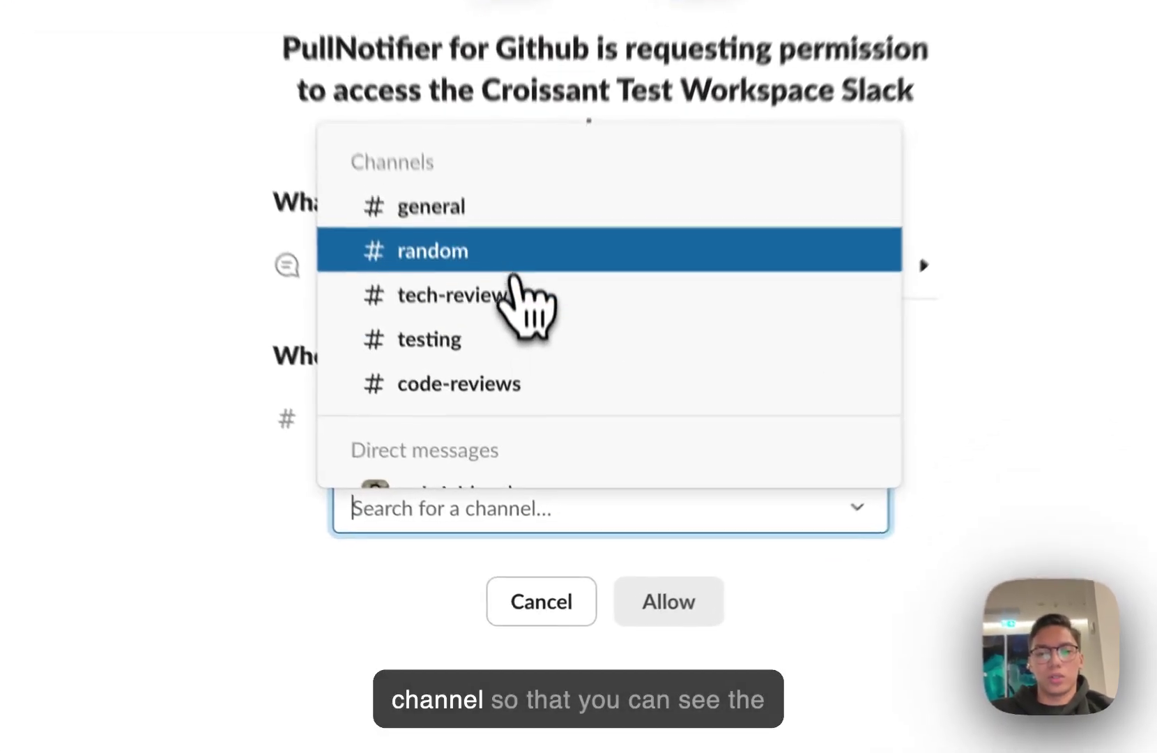
{"action": "left_click", "coordinate": [513, 248]}
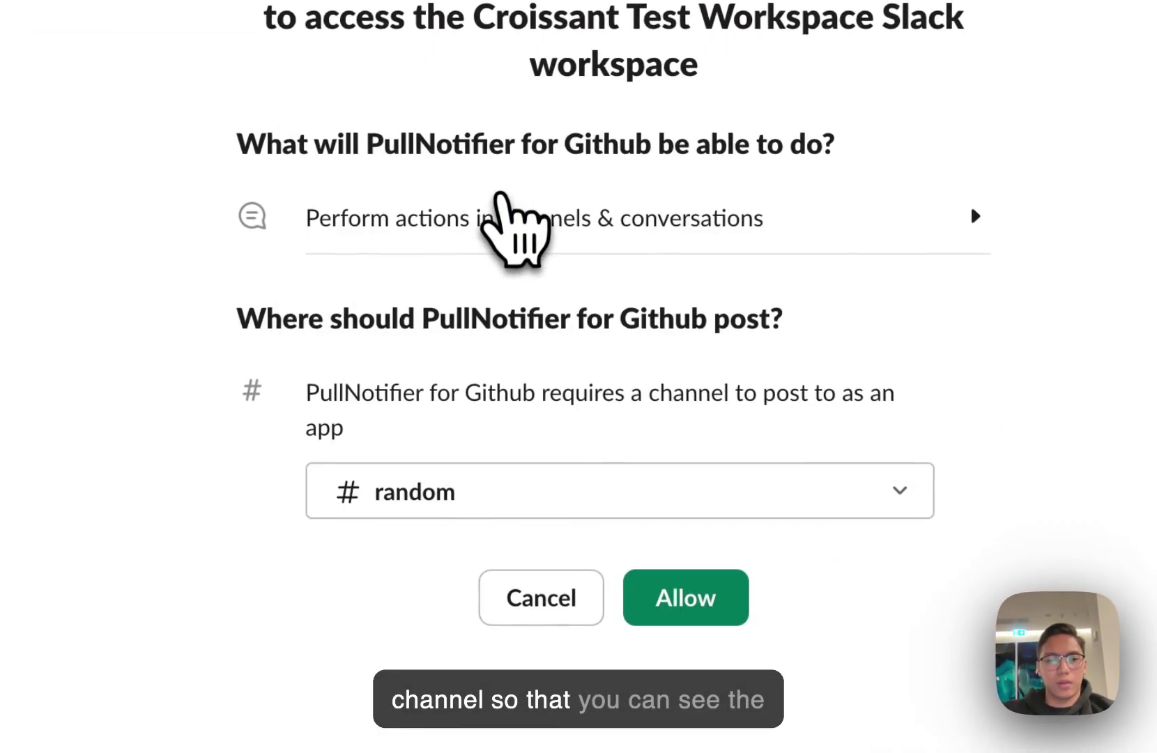
{"action": "left_click", "coordinate": [646, 600]}
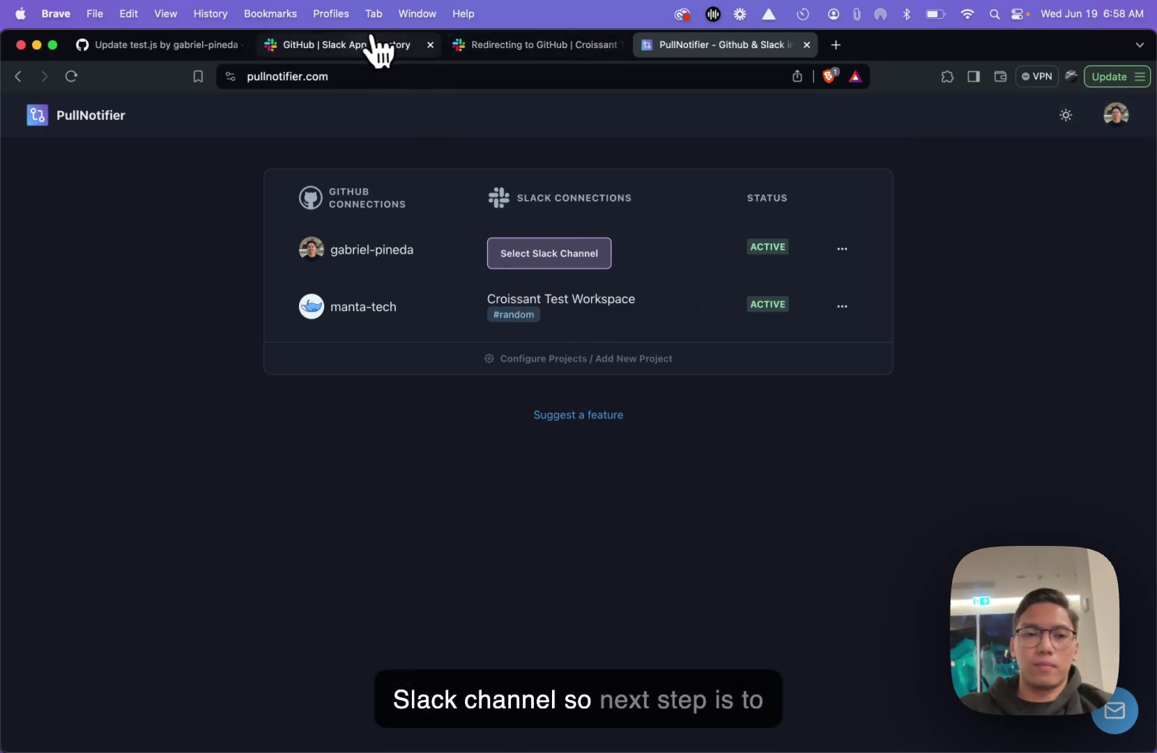
Step: Return to manta-tech/test on GitHub, look at its open pull request #34, and go to the repository's code
{"action": "left_click", "coordinate": [136, 46]}
{"action": "scroll", "coordinate": [258, 220], "scroll_direction": "up", "scroll_amount": 10}
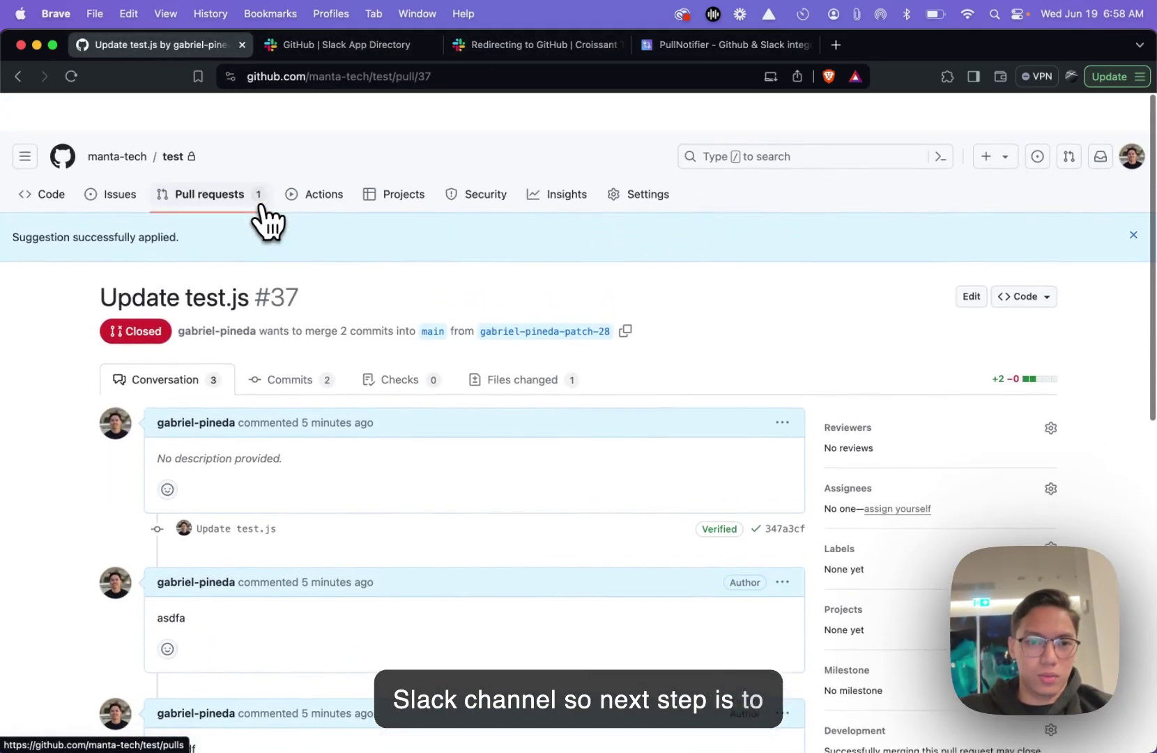
{"action": "left_click", "coordinate": [185, 167]}
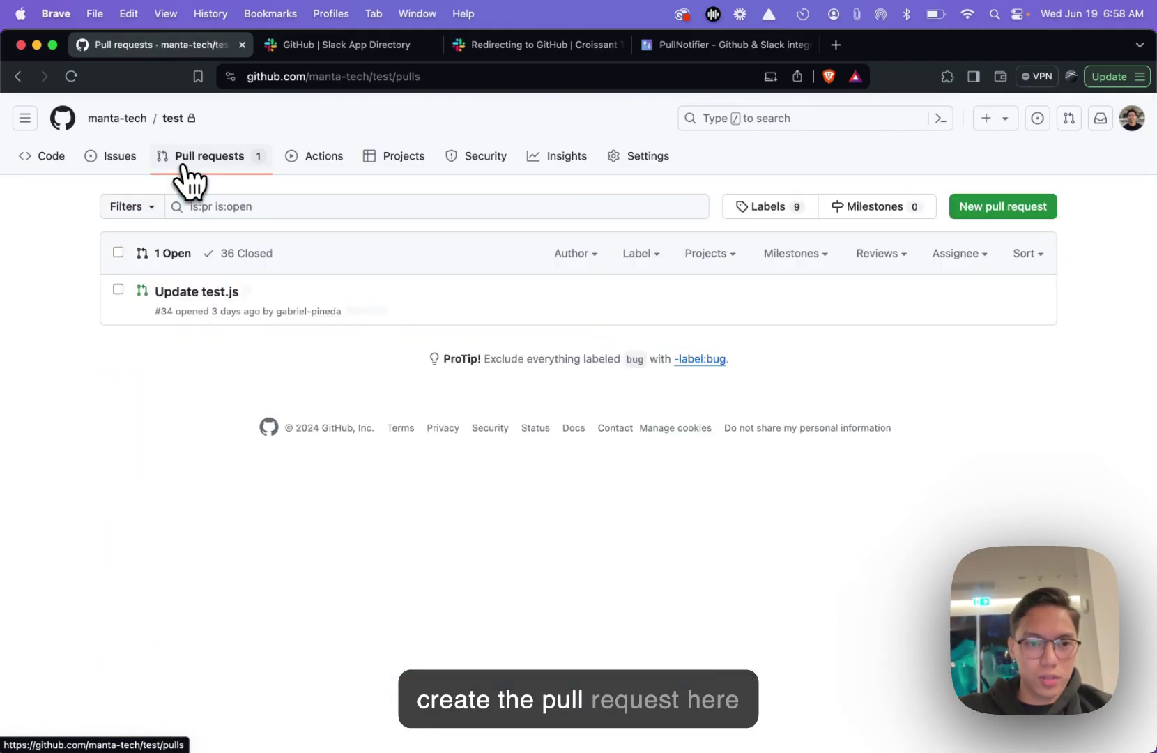
{"action": "left_click", "coordinate": [199, 292]}
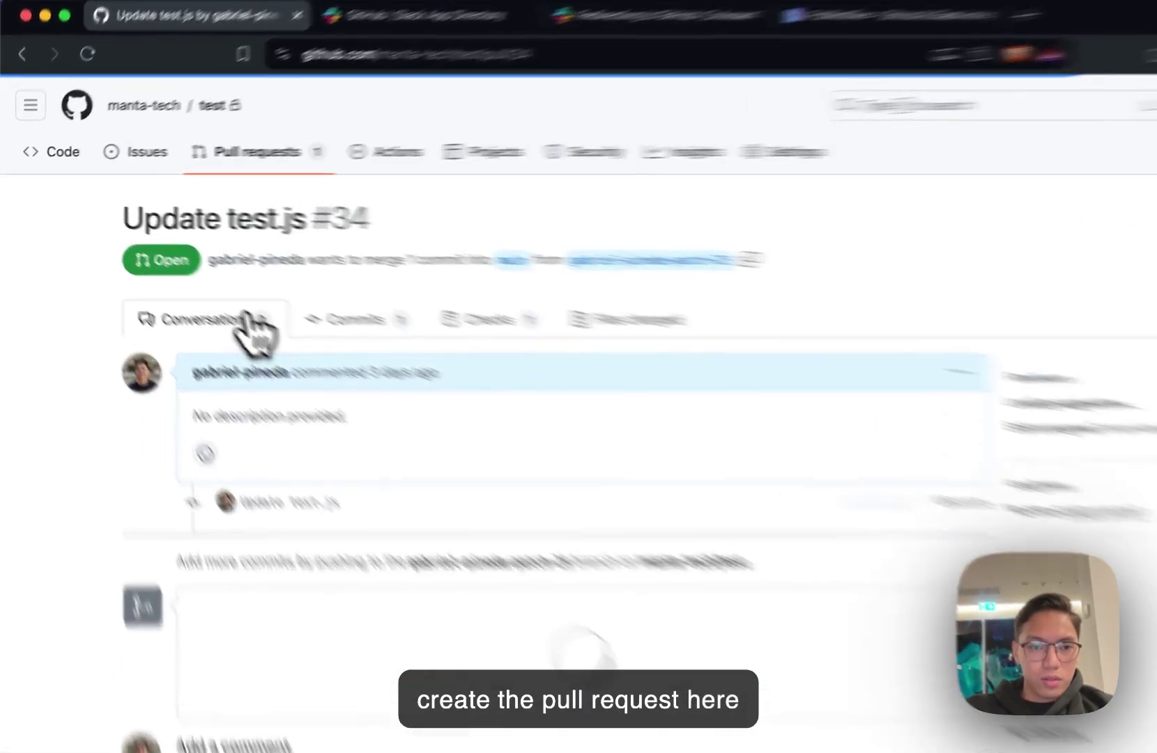
{"action": "left_click", "coordinate": [104, 136]}
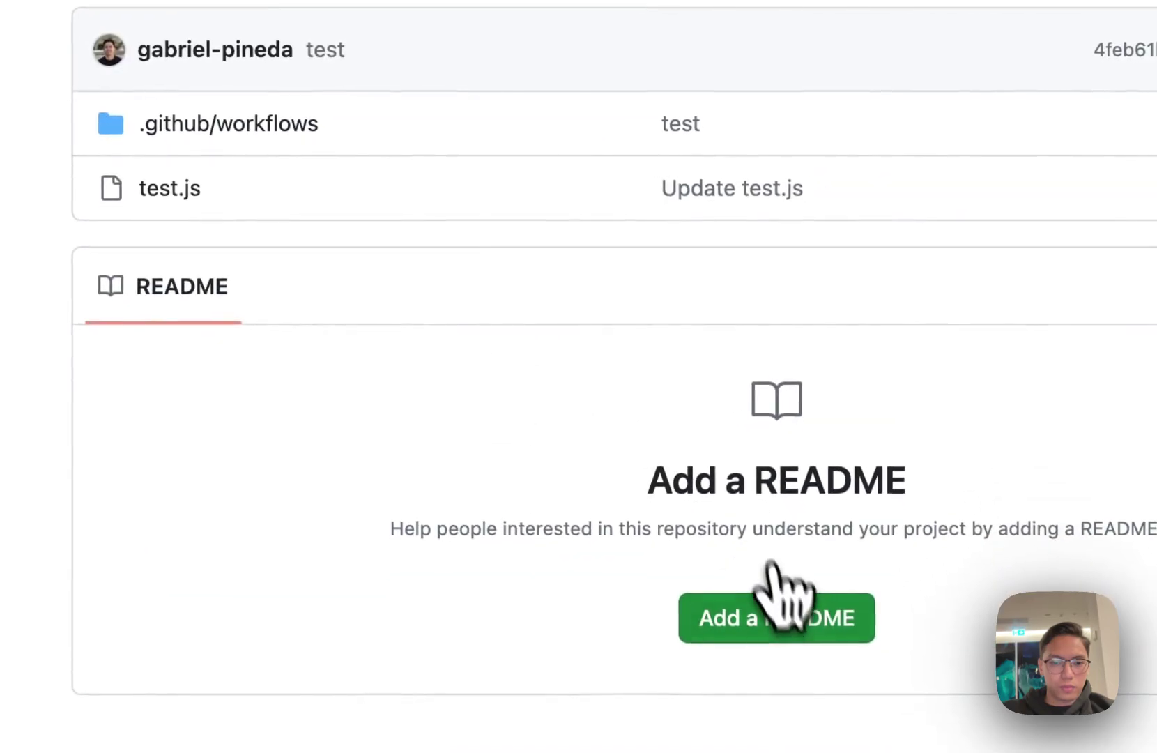
Step: Add an empty README.md on a new branch and create a pull request for it with the default title
{"action": "left_click", "coordinate": [774, 615]}
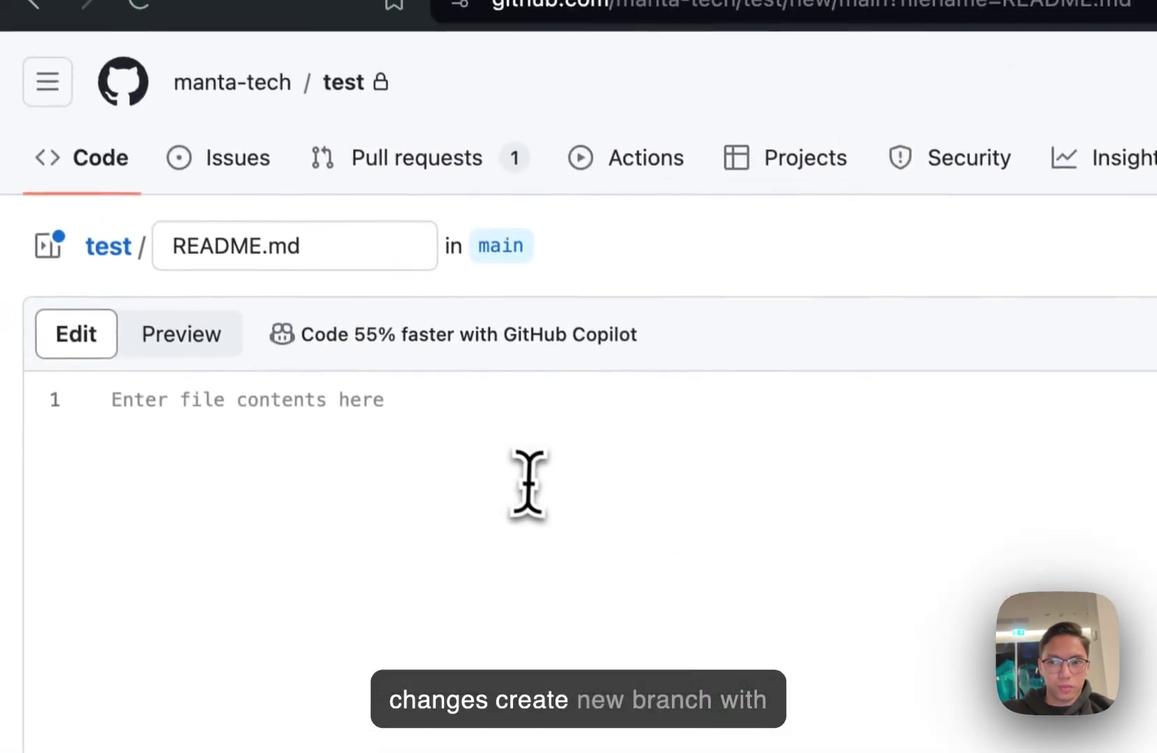
{"action": "left_click", "coordinate": [1085, 305]}
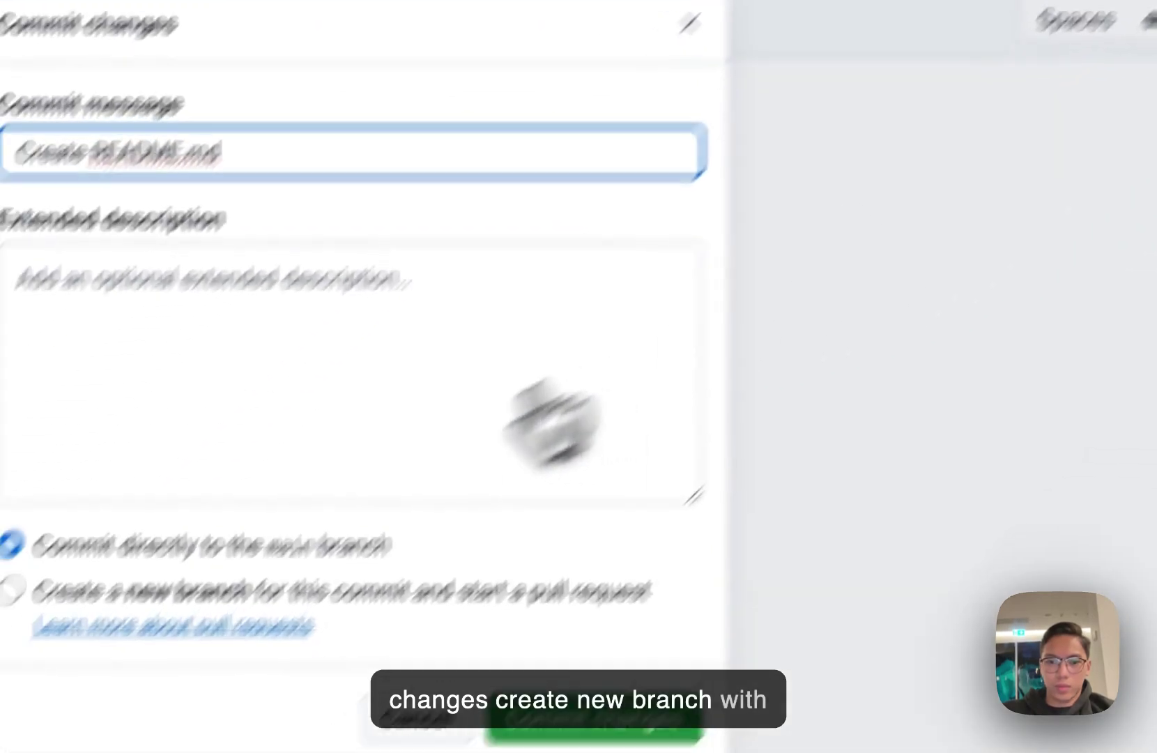
{"action": "left_click", "coordinate": [175, 591]}
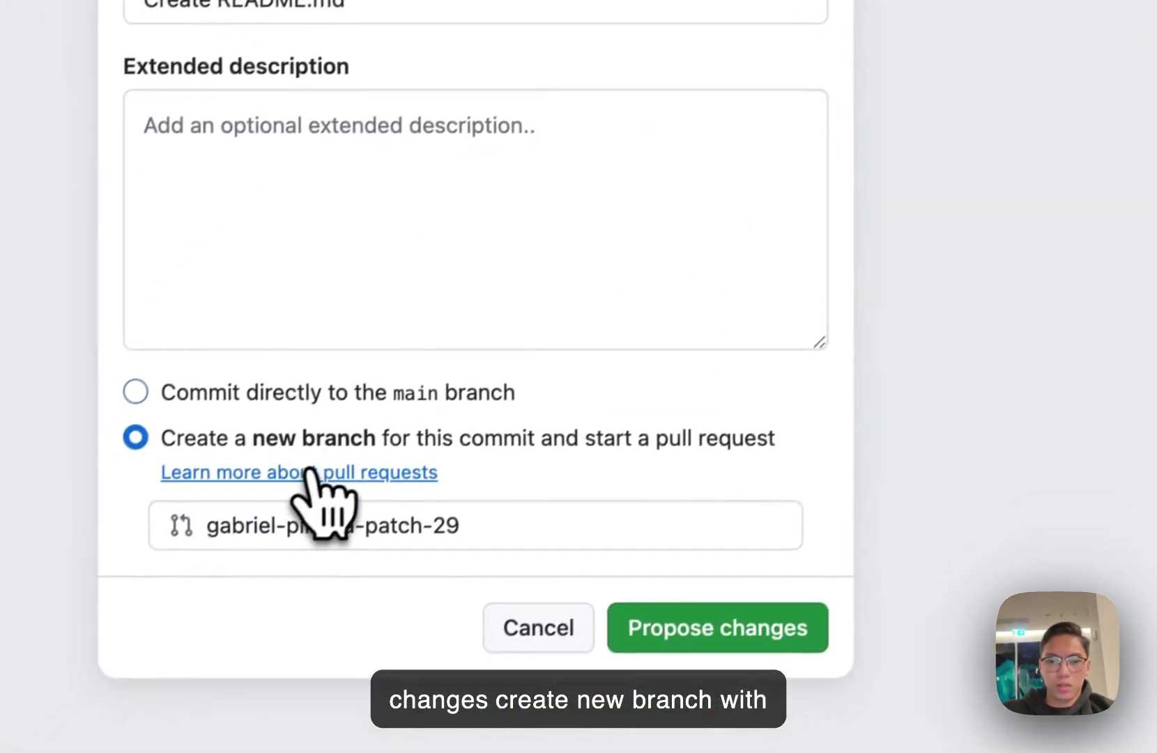
{"action": "left_click", "coordinate": [613, 728]}
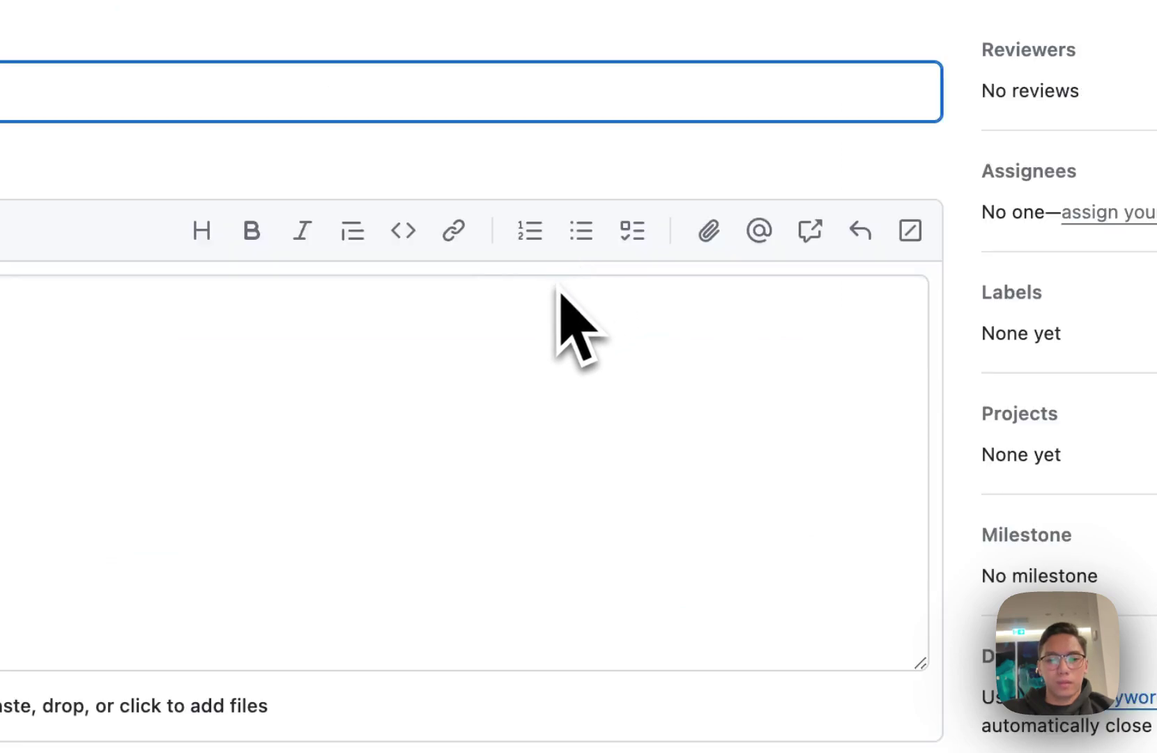
{"action": "left_click", "coordinate": [693, 620]}
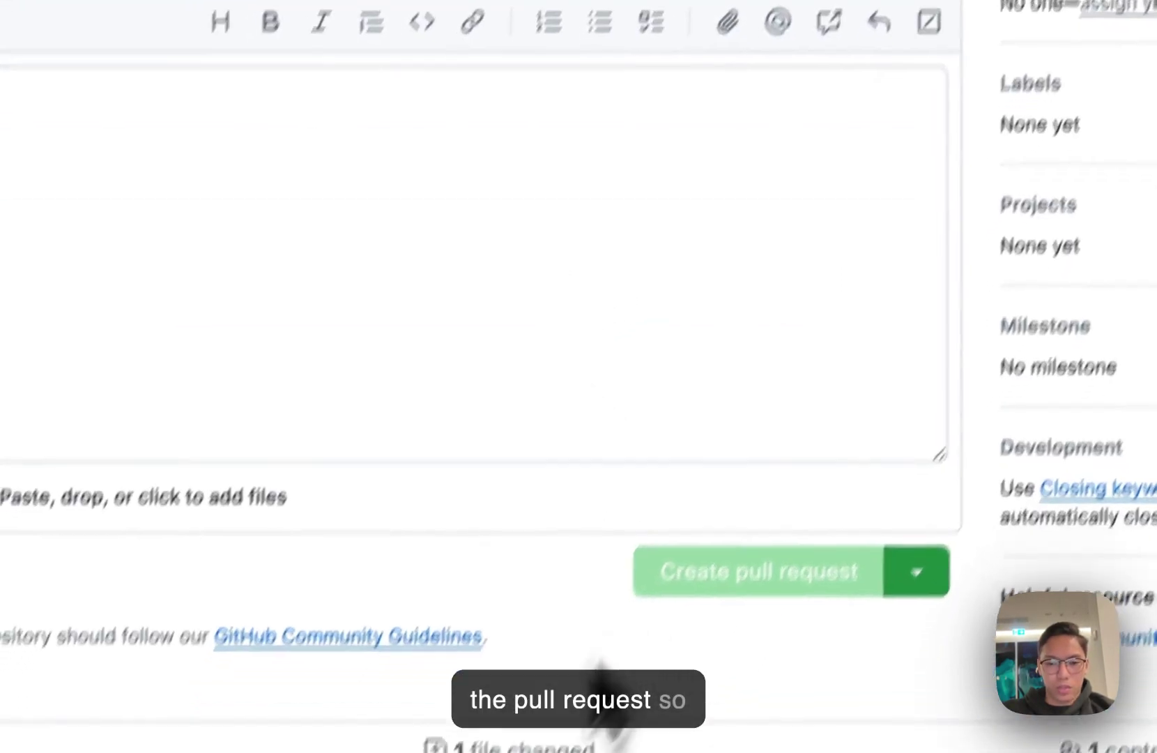
Step: Switch to Slack and read the PullNotifier message about the new pull request in the random channel
{"action": "left_click", "coordinate": [524, 694]}
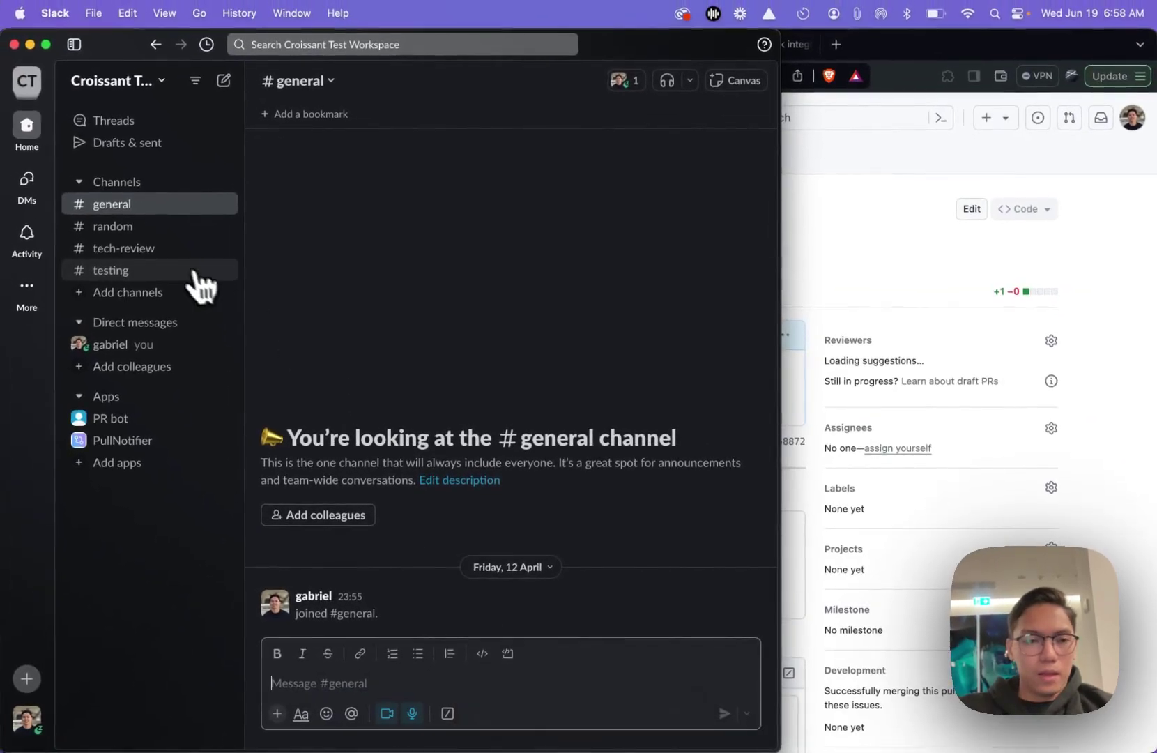
{"action": "left_click", "coordinate": [168, 235]}
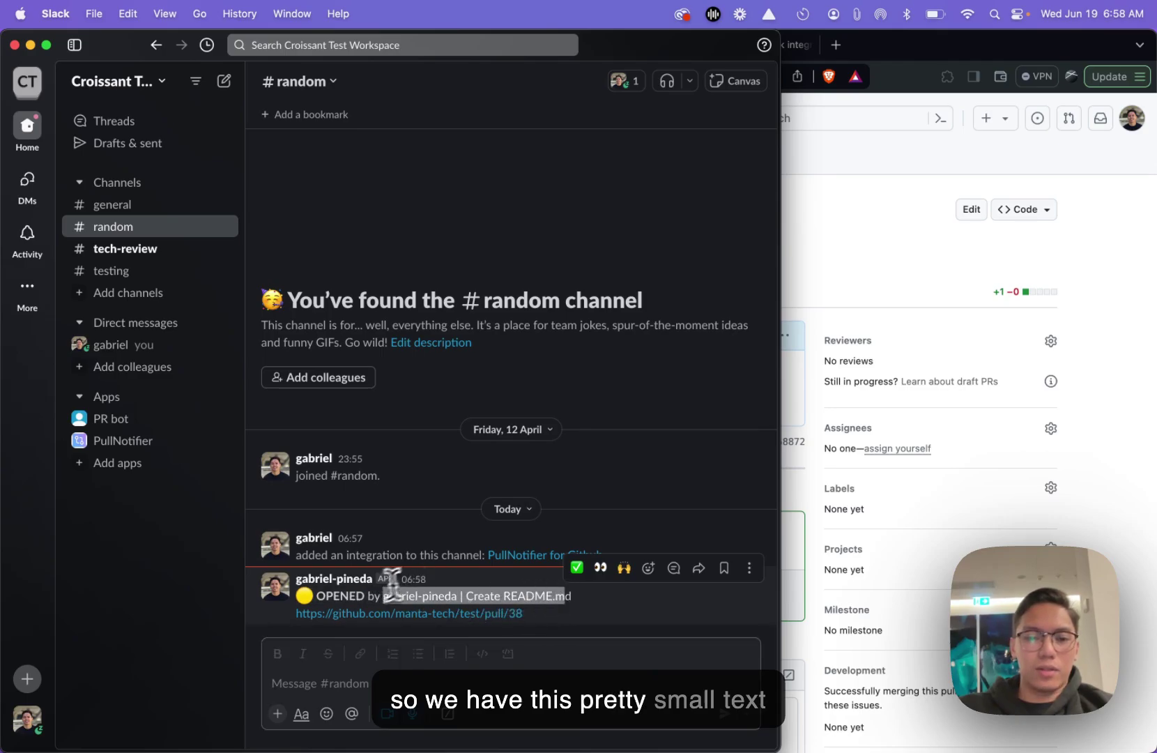
{"action": "mouse_move", "coordinate": [314, 596]}
{"action": "left_mouse_down"}
{"action": "mouse_move", "coordinate": [568, 619]}
{"action": "mouse_move", "coordinate": [331, 612]}
{"action": "left_mouse_up"}
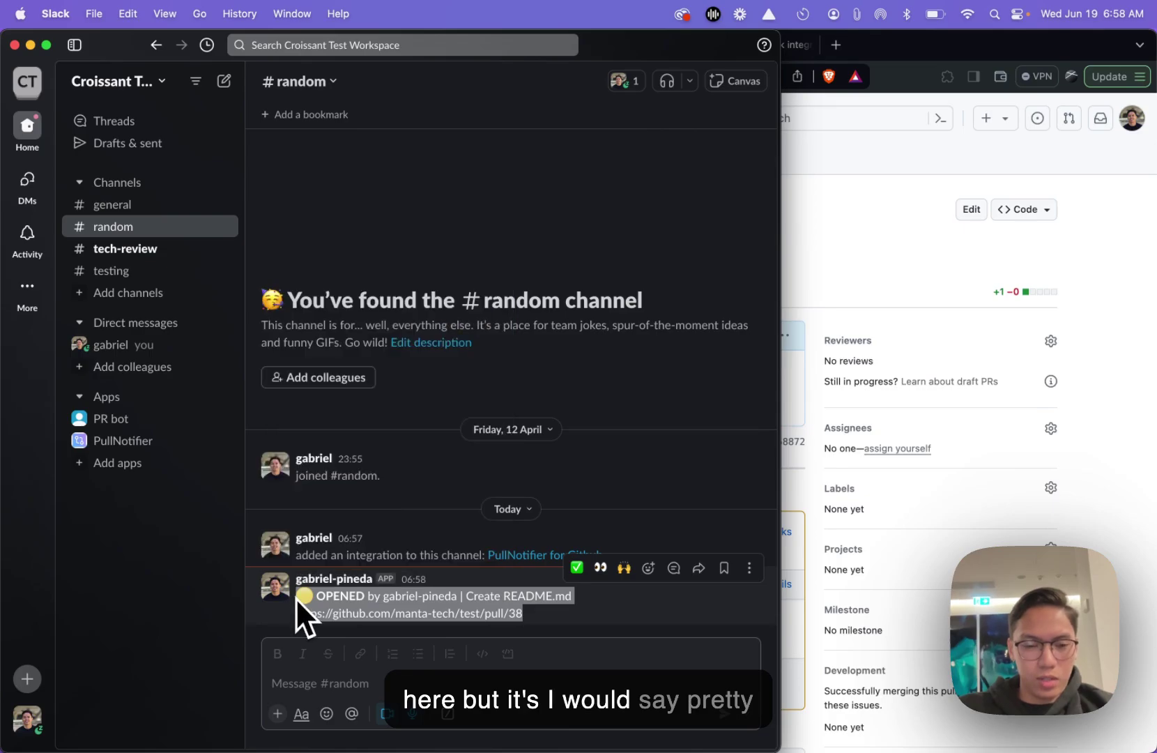
{"action": "left_click", "coordinate": [458, 598]}
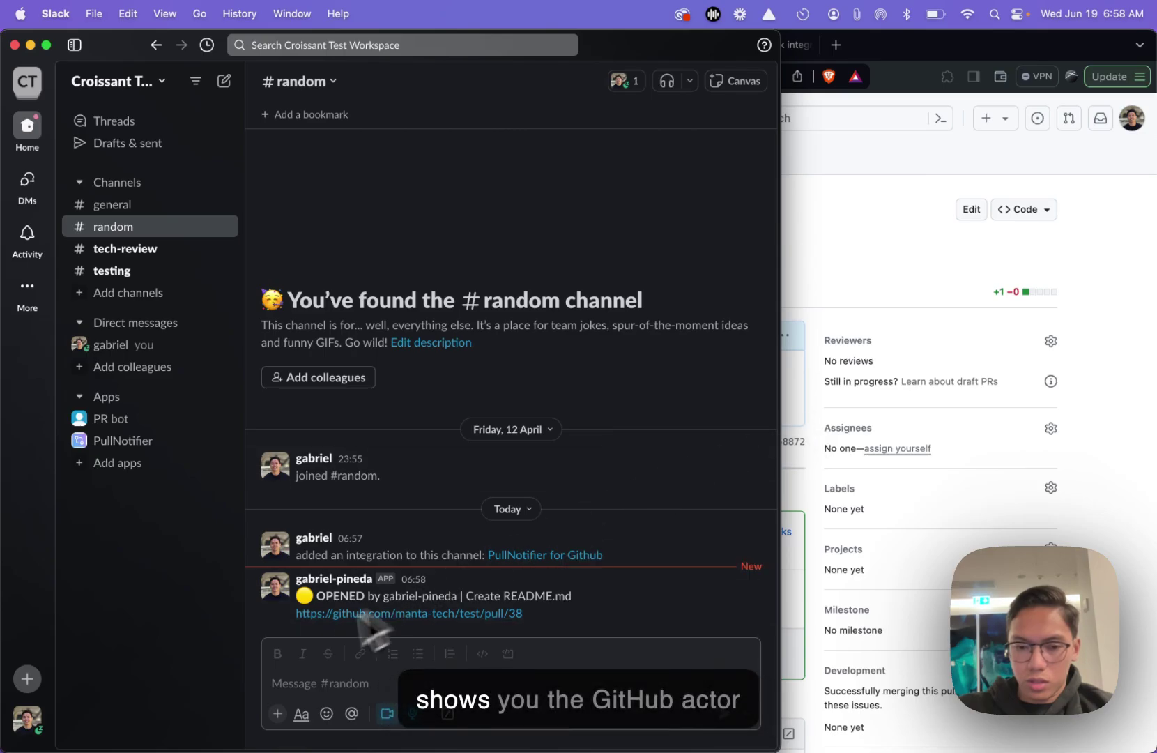
Step: View the app details behind the avatar and username of the pull request notification
{"action": "left_click", "coordinate": [275, 589]}
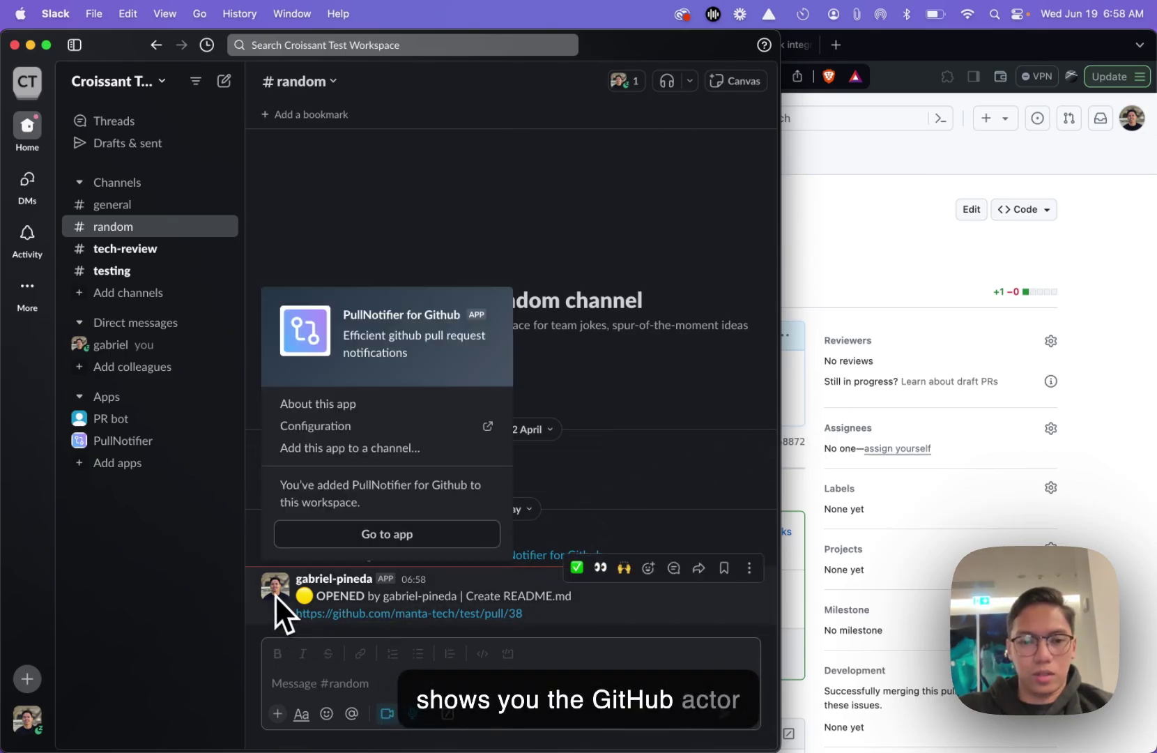
{"action": "left_click", "coordinate": [319, 582]}
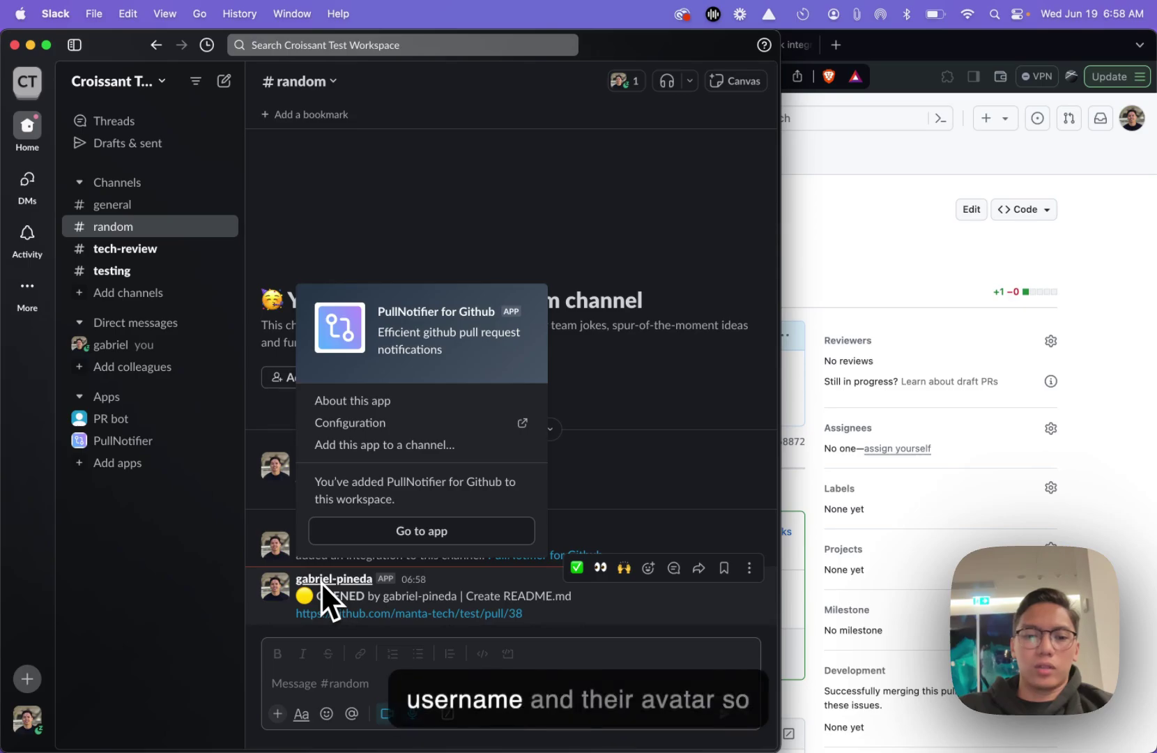
{"action": "left_click", "coordinate": [276, 594]}
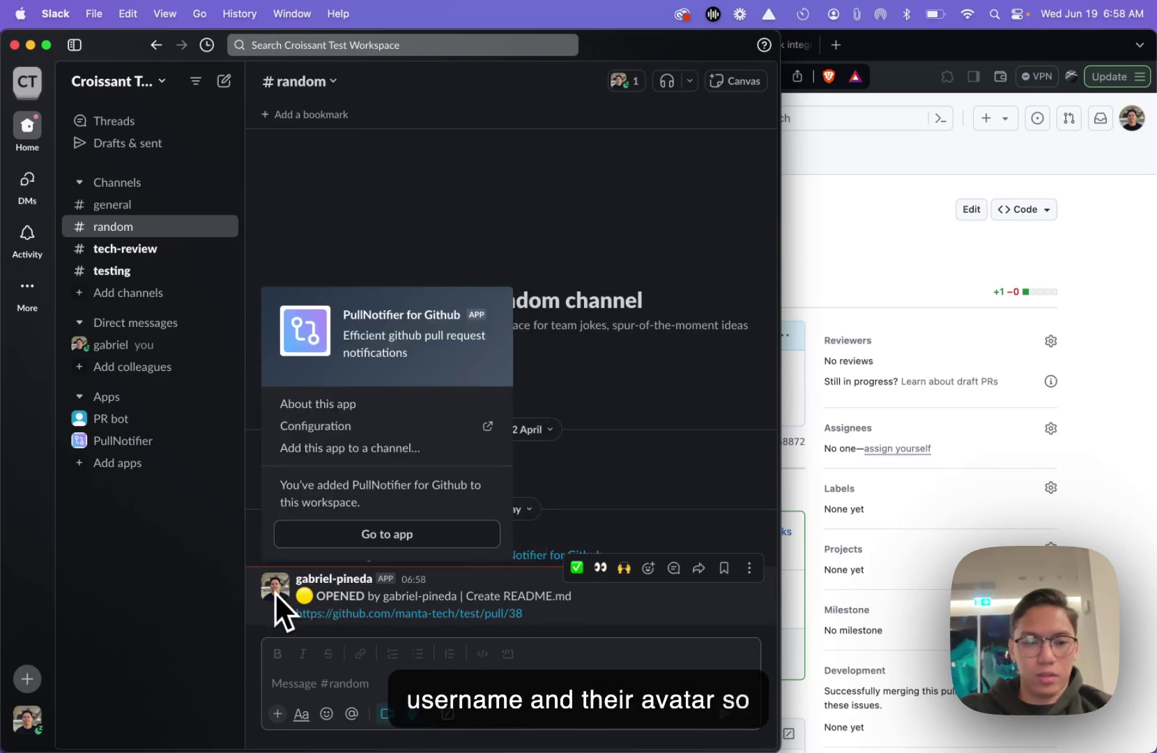
{"action": "left_click", "coordinate": [330, 607]}
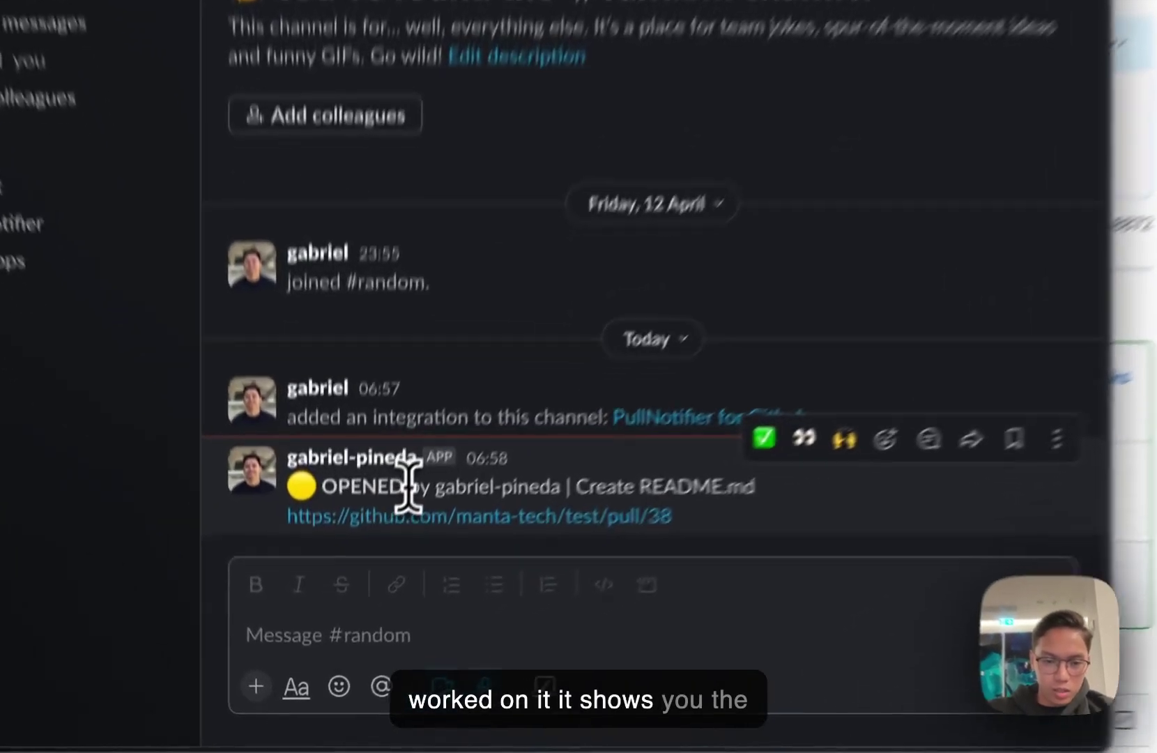
Step: Highlight the status and the Create README.md title within the pull request notification
{"action": "double_click", "coordinate": [370, 486]}
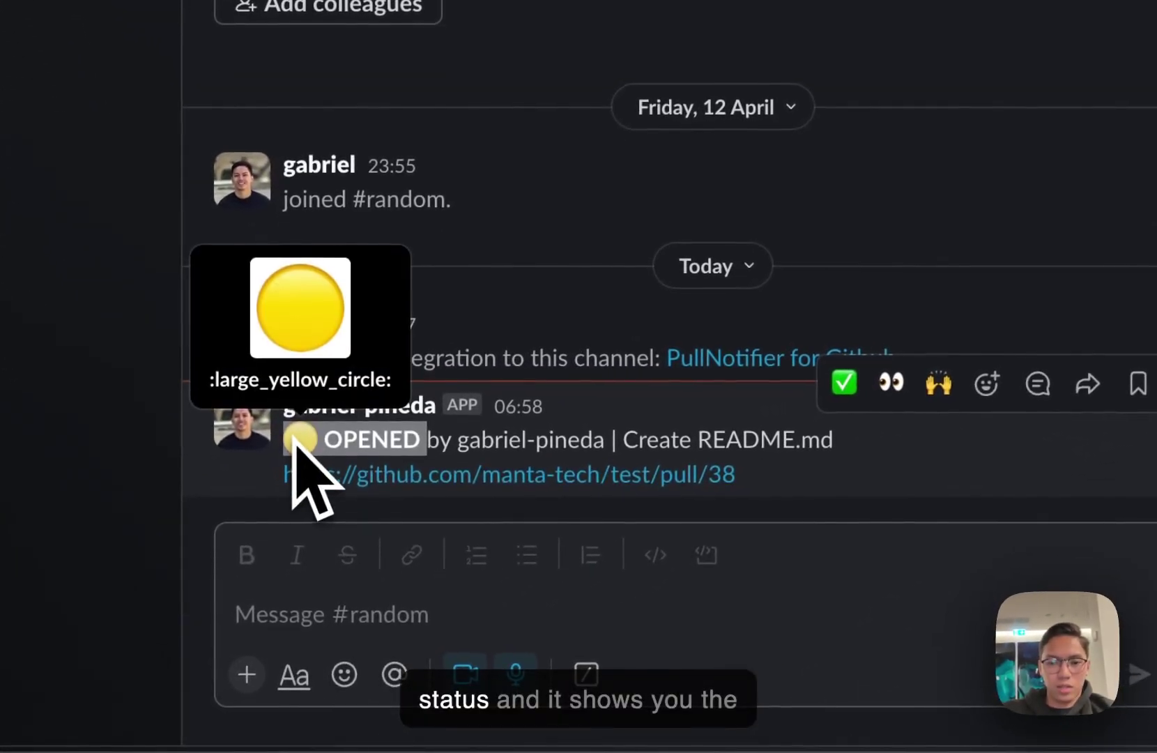
{"action": "left_click_drag", "start_coordinate": [579, 486], "coordinate": [724, 486]}
{"action": "left_click_drag", "start_coordinate": [704, 439], "coordinate": [868, 450]}
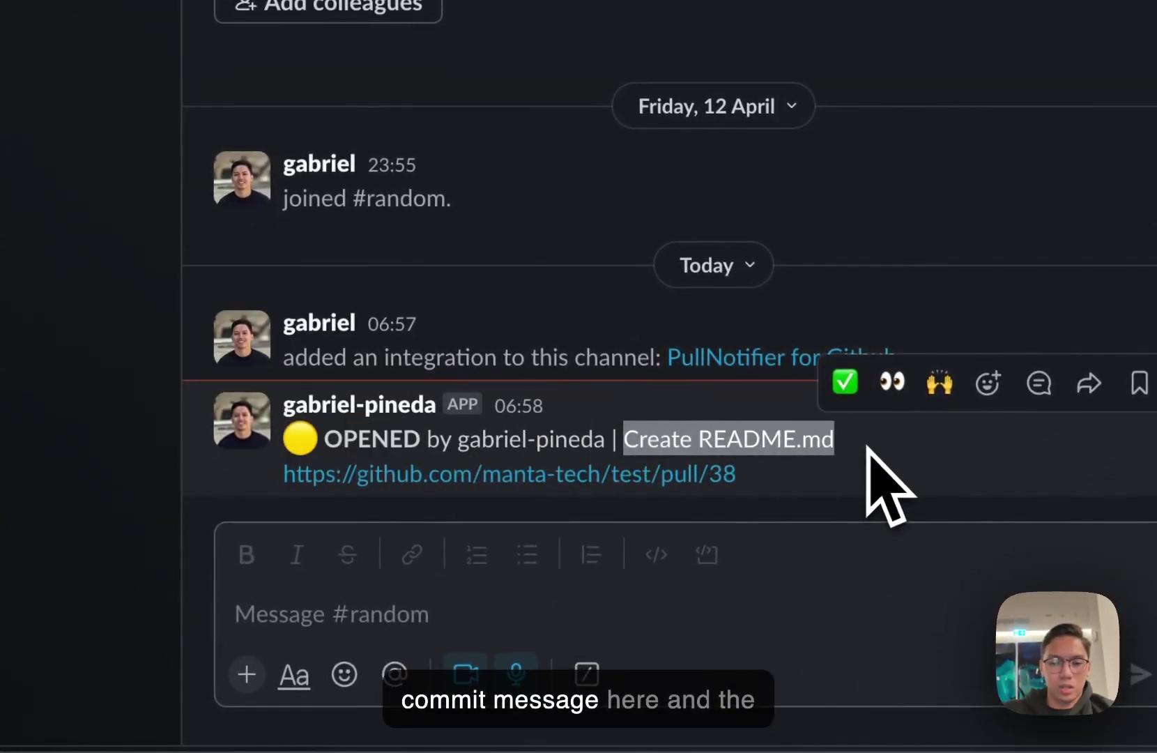
Step: Close the Create README.md pull request on GitHub via its Slack link and check its notification in the random channel
{"action": "left_click", "coordinate": [697, 474]}
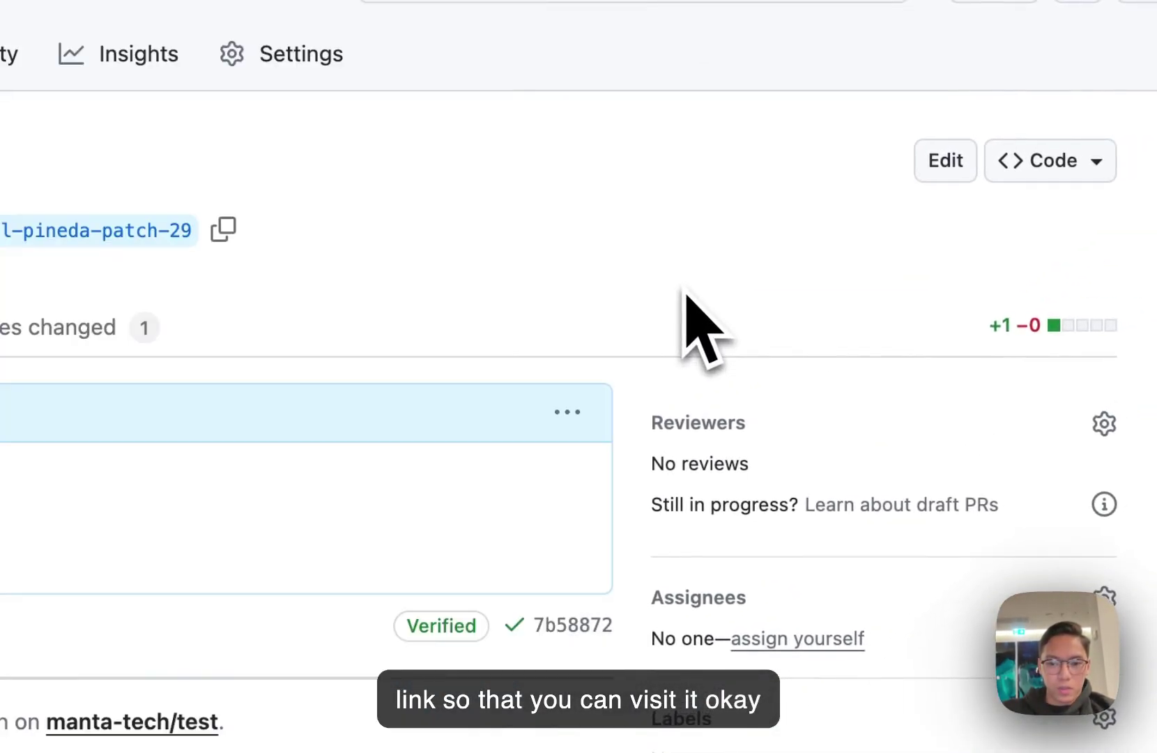
{"action": "scroll", "coordinate": [687, 295], "scroll_direction": "down", "scroll_amount": 10}
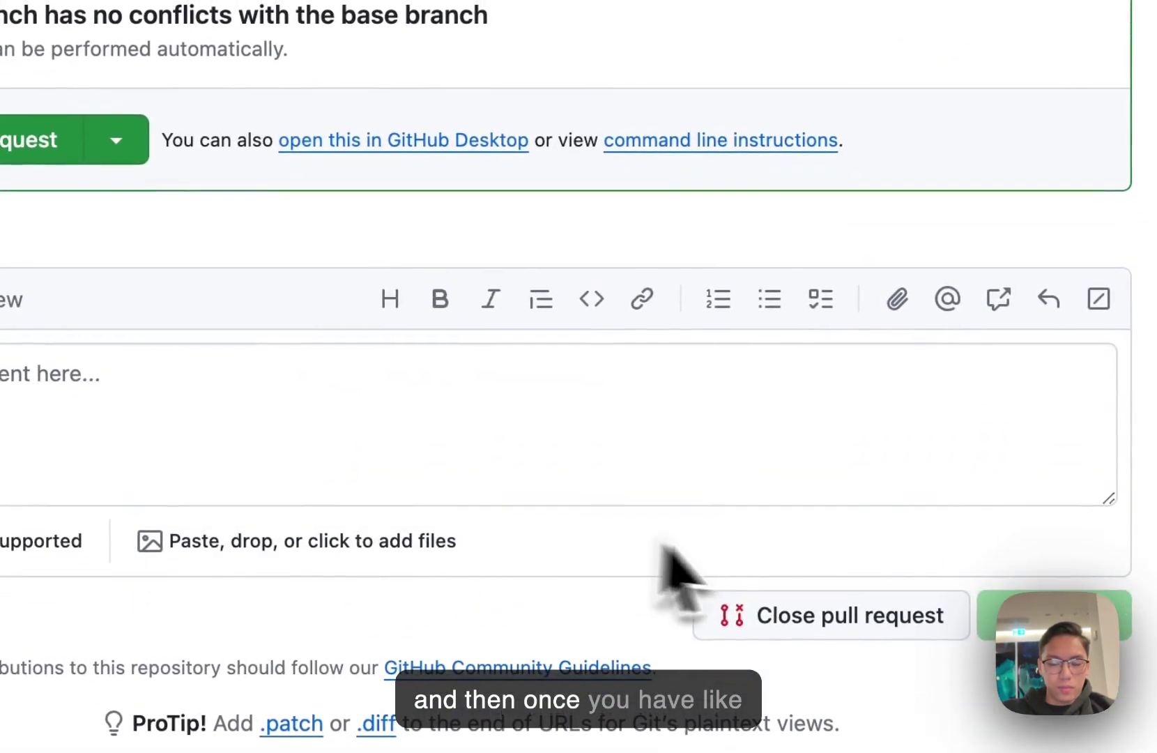
{"action": "left_click", "coordinate": [807, 624]}
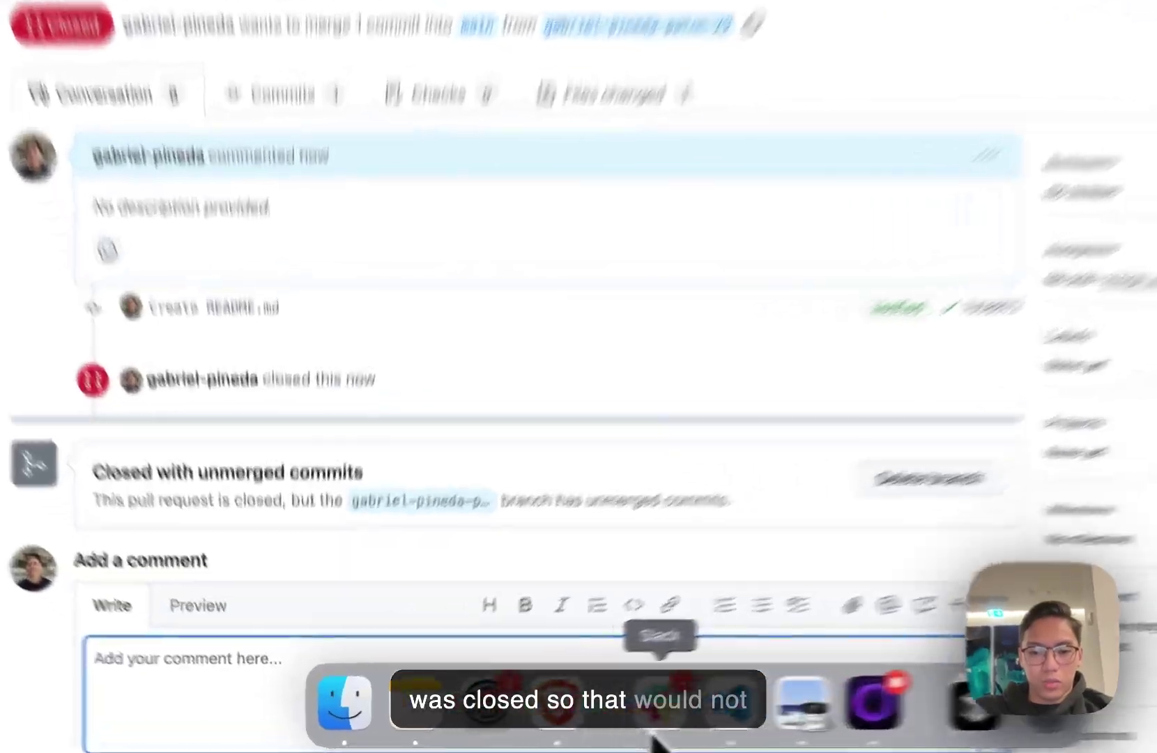
{"action": "left_click", "coordinate": [593, 729]}
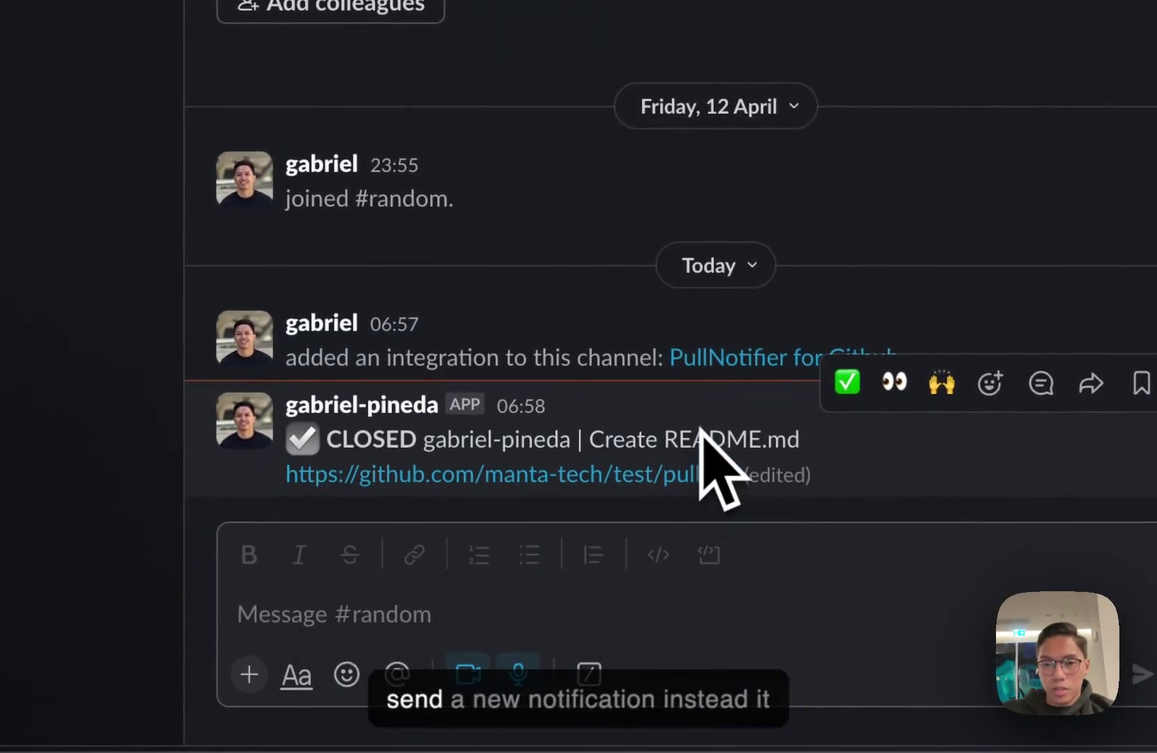